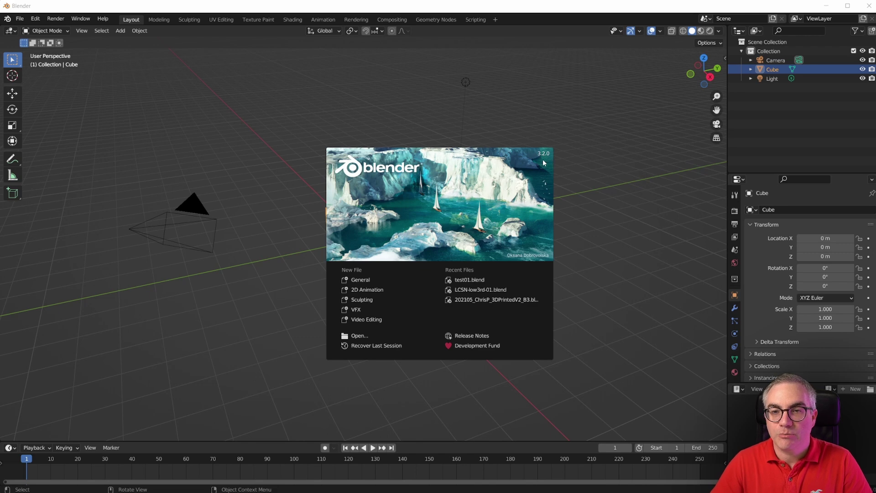
# Step: Close the splash screen and set the render engine to Cycles with GPU Compute
pyautogui.click(453, 135)
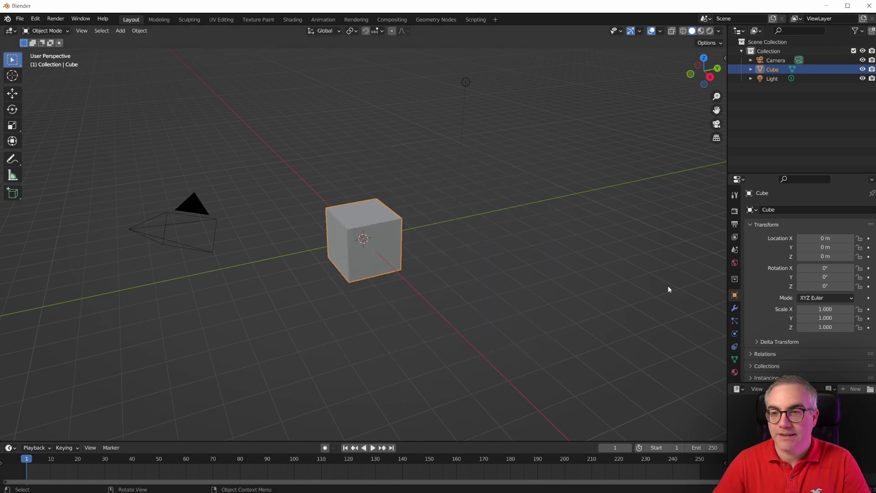
pyautogui.click(737, 212)
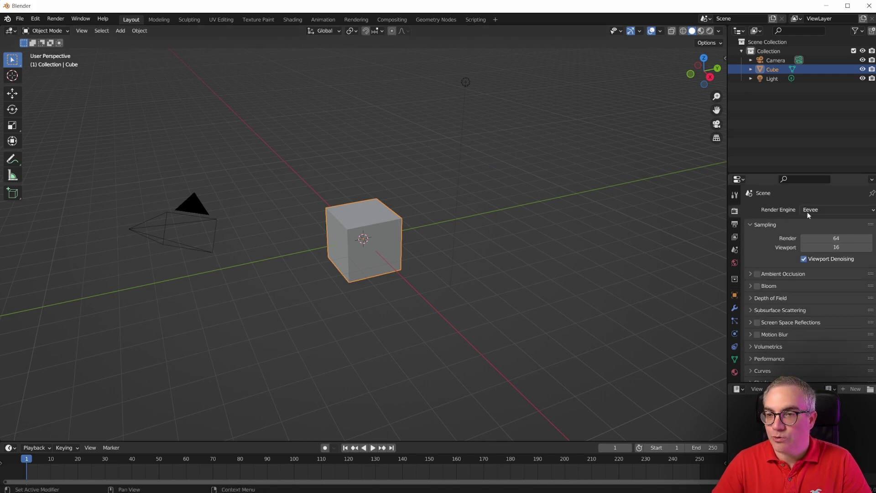
pyautogui.click(814, 212)
pyautogui.click(808, 241)
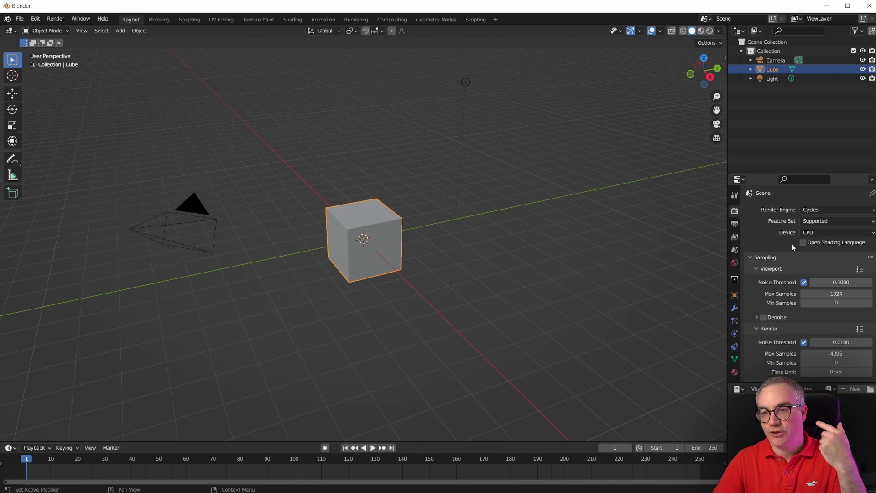
pyautogui.click(810, 232)
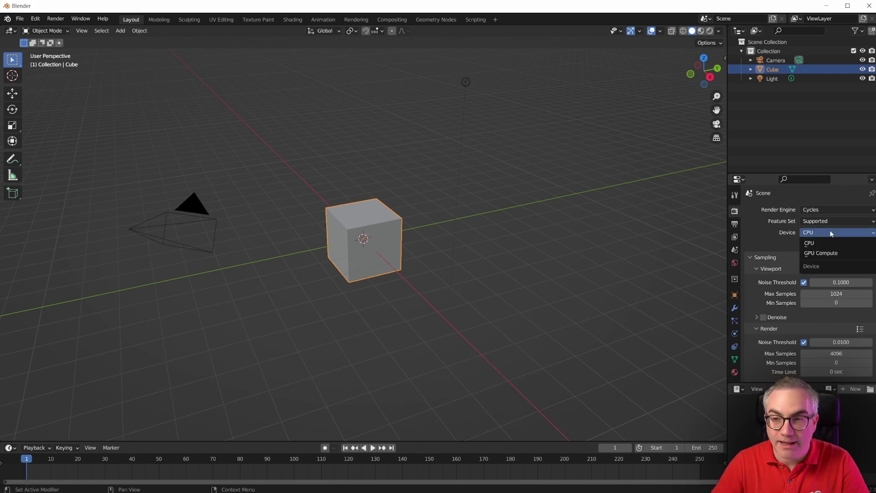
pyautogui.click(821, 253)
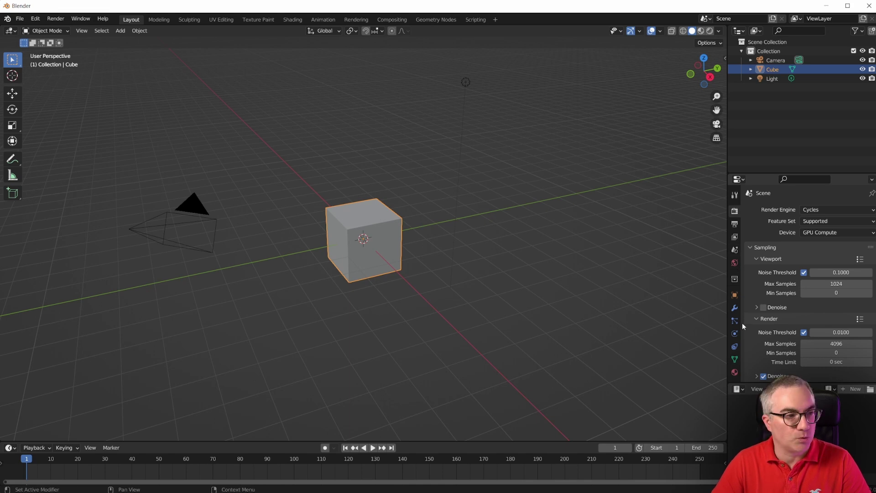
# Step: Scroll the View Layer properties down to the empty Light Groups list
pyautogui.click(735, 237)
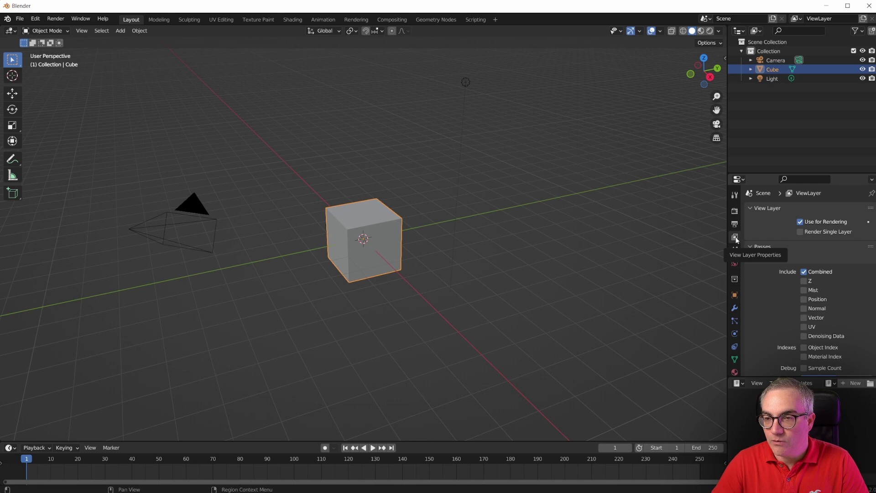
pyautogui.scroll(-15, 764, 354)
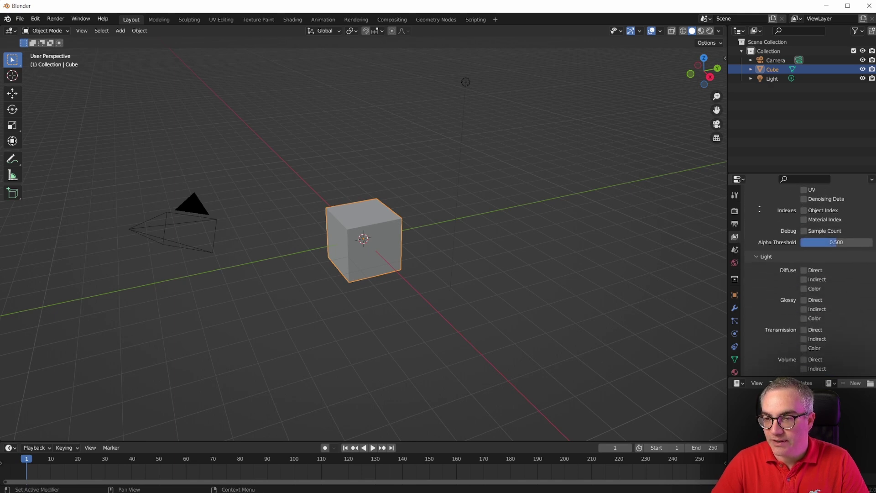
pyautogui.scroll(-3, 798, 348)
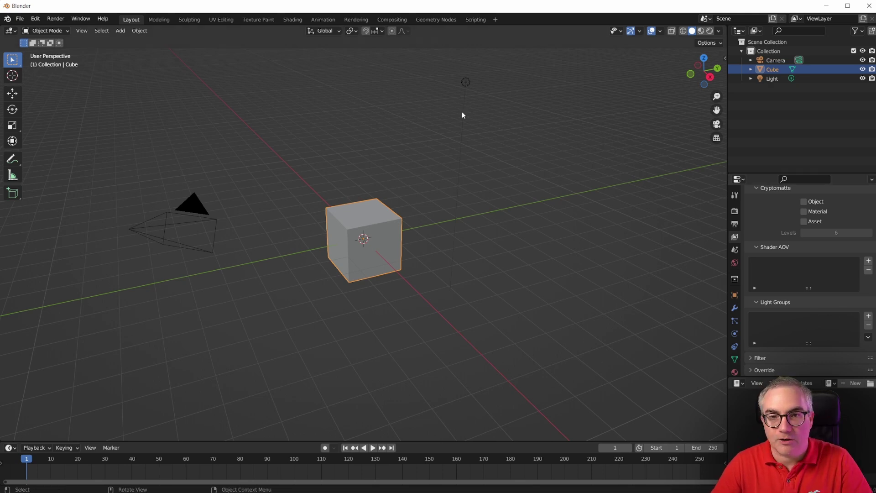
# Step: In Top view, duplicate the light and place Light.001 down-left of the cube
pyautogui.click(466, 84)
pyautogui.moveTo(499, 132); pyautogui.dragTo(511, 151, button='middle')
pyautogui.press('KP_7')
pyautogui.scroll(-2, 494, 195)
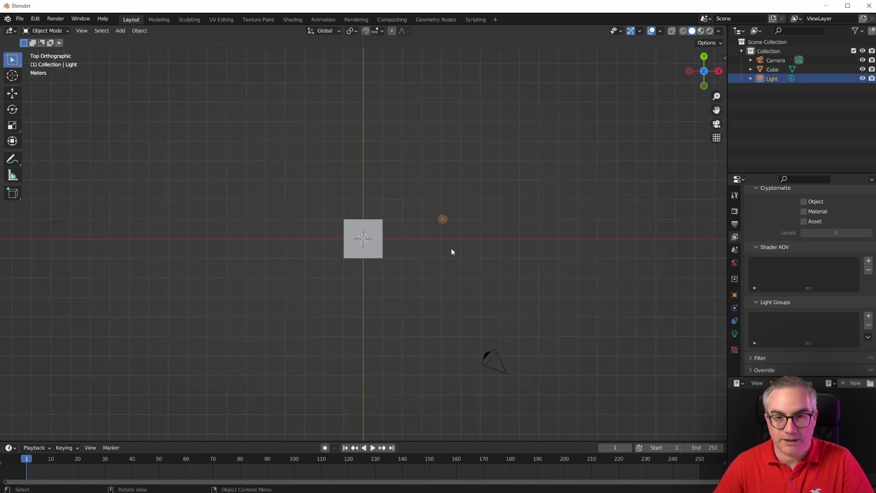
pyautogui.scroll(1, 451, 248)
pyautogui.hotkey('shift', 'd')
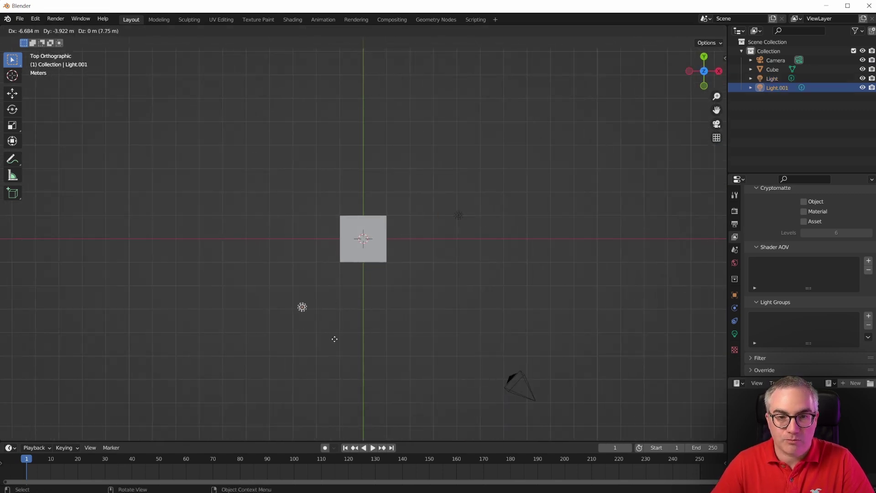
pyautogui.click(328, 336)
pyautogui.click(464, 218)
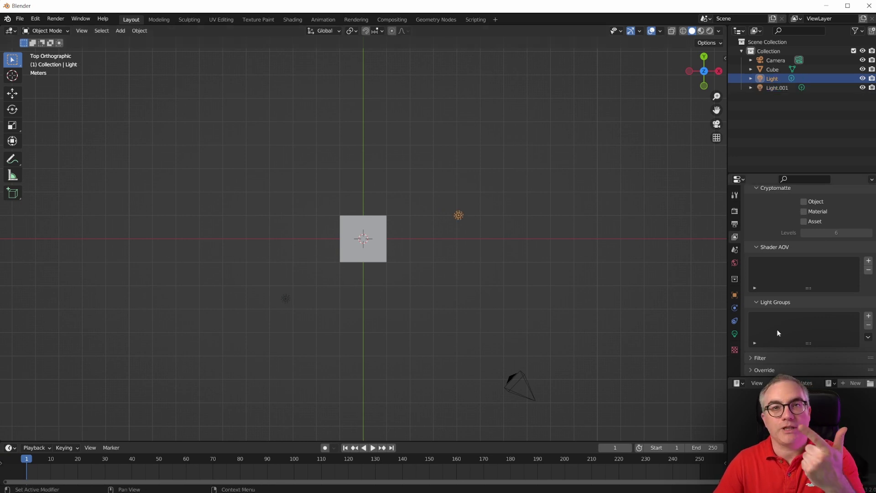
# Step: Add two light groups, naming the second one B
pyautogui.click(868, 316)
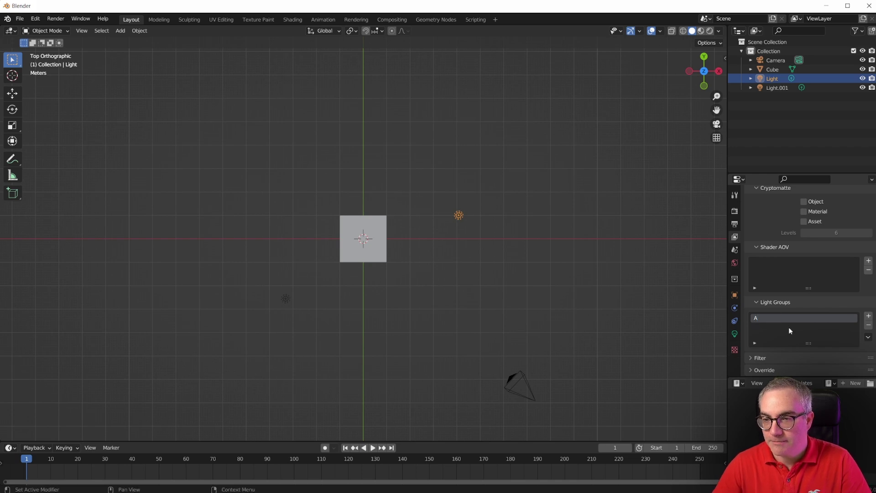
pyautogui.click(868, 316)
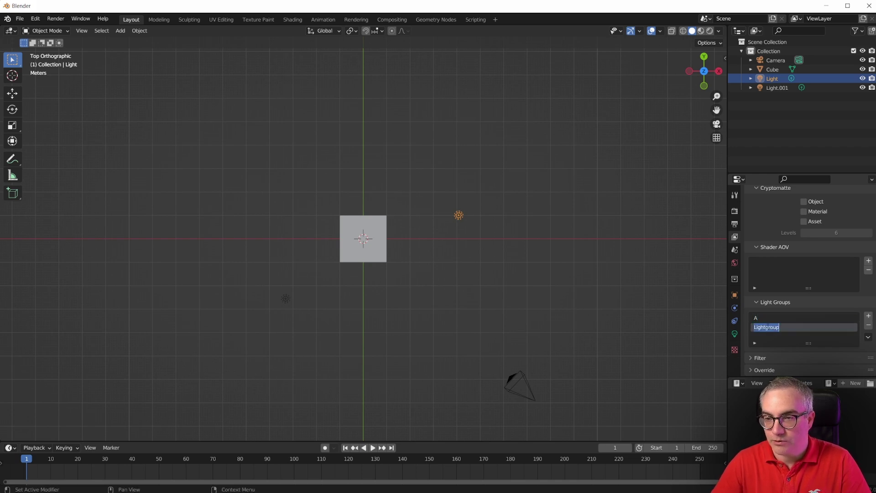
pyautogui.write('B')
pyautogui.press('Return')
# Step: Assign Light.001 to light group A and the original Light to group B
pyautogui.click(287, 300)
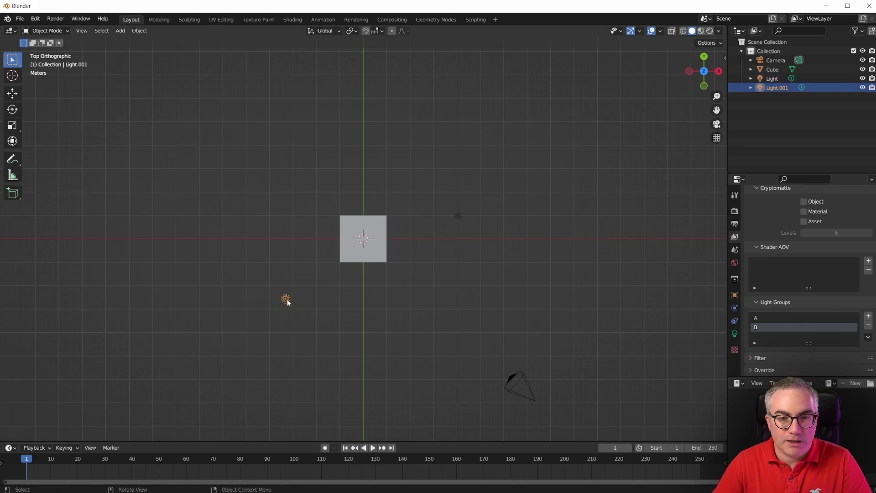
pyautogui.click(735, 295)
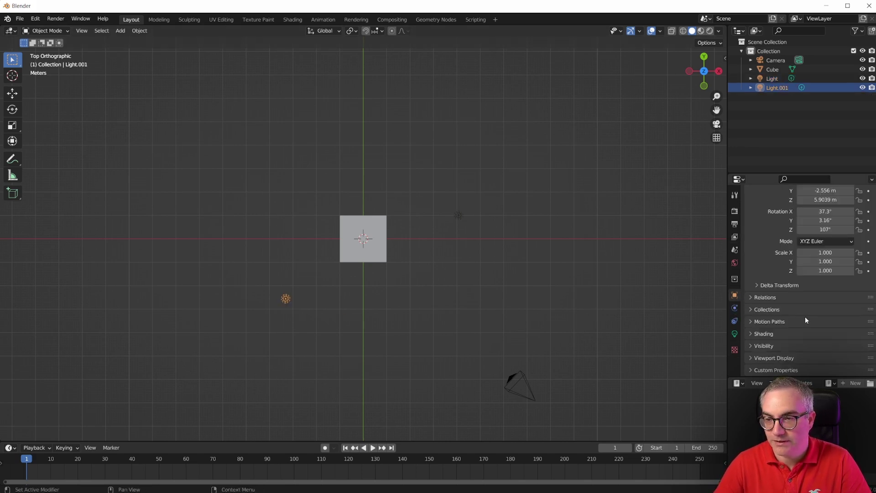
pyautogui.click(749, 333)
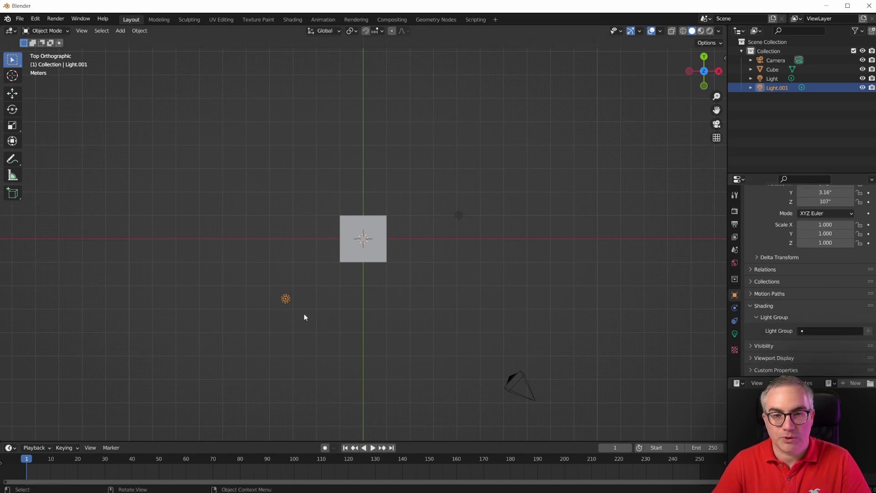
pyautogui.click(821, 332)
pyautogui.press('Escape')
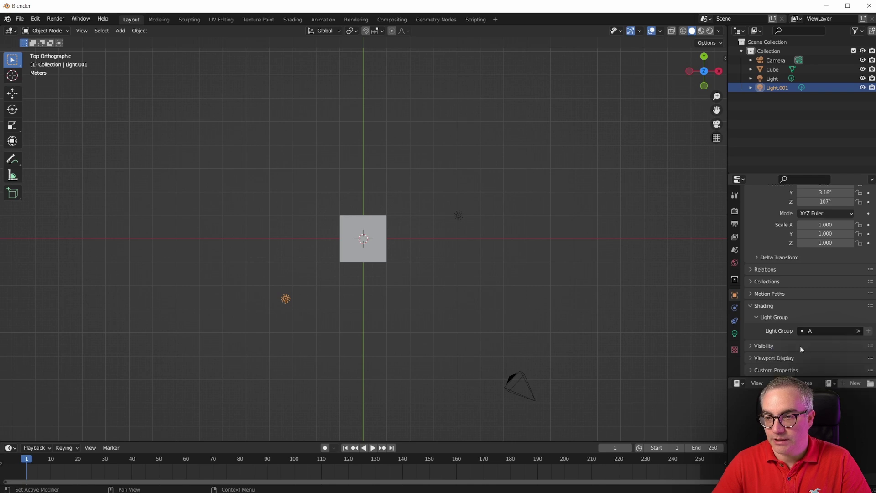
pyautogui.click(460, 216)
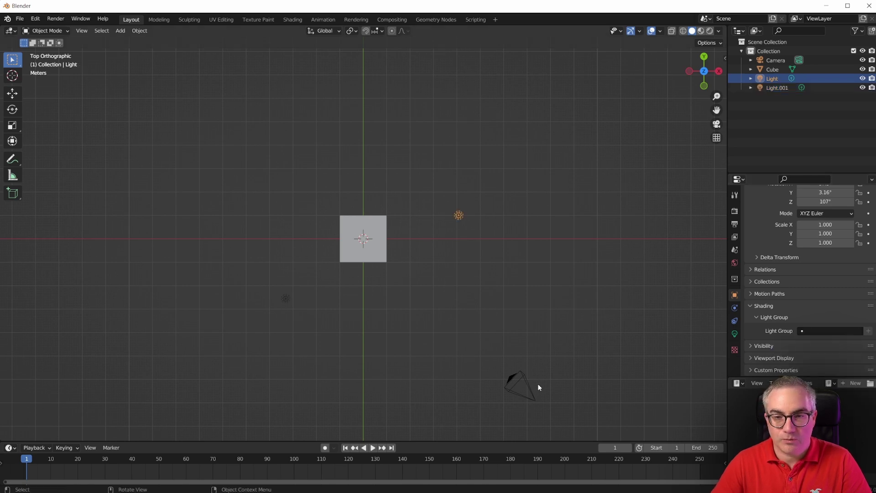
pyautogui.click(812, 331)
pyautogui.click(797, 354)
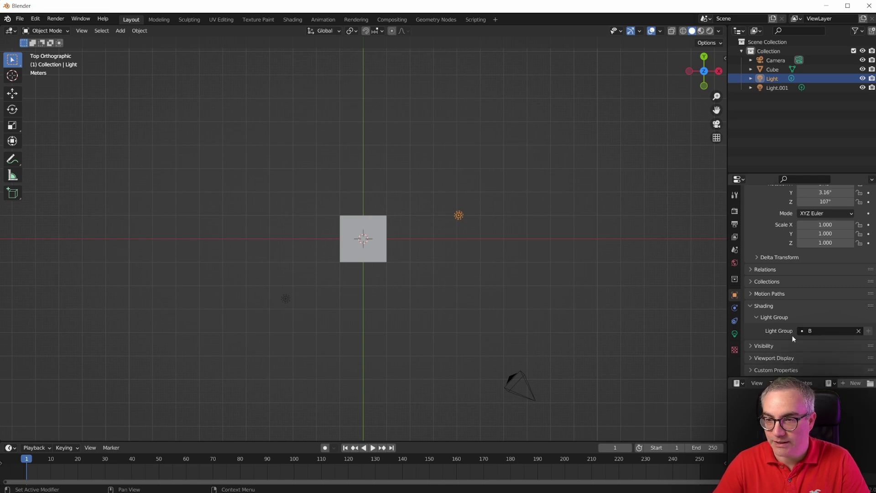
pyautogui.click(418, 286)
# Step: View through the camera in Rendered shading and select Light.001 in the light properties
pyautogui.press('KP_0')
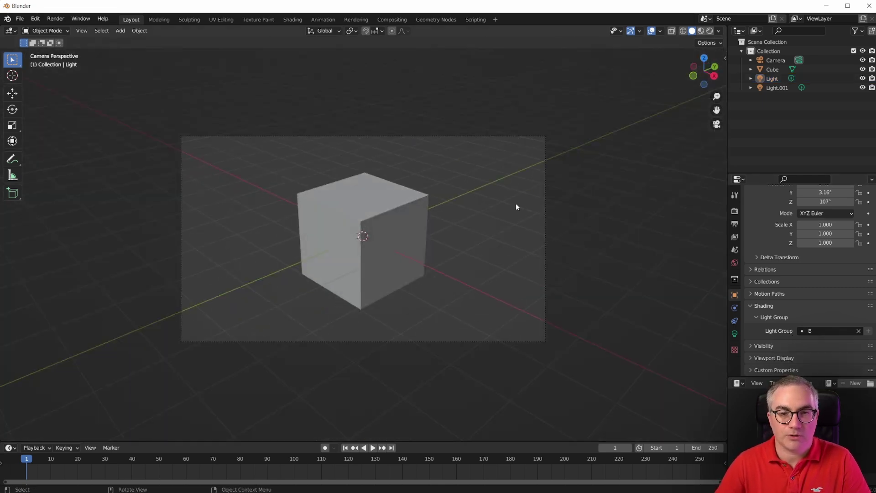
pyautogui.click(710, 31)
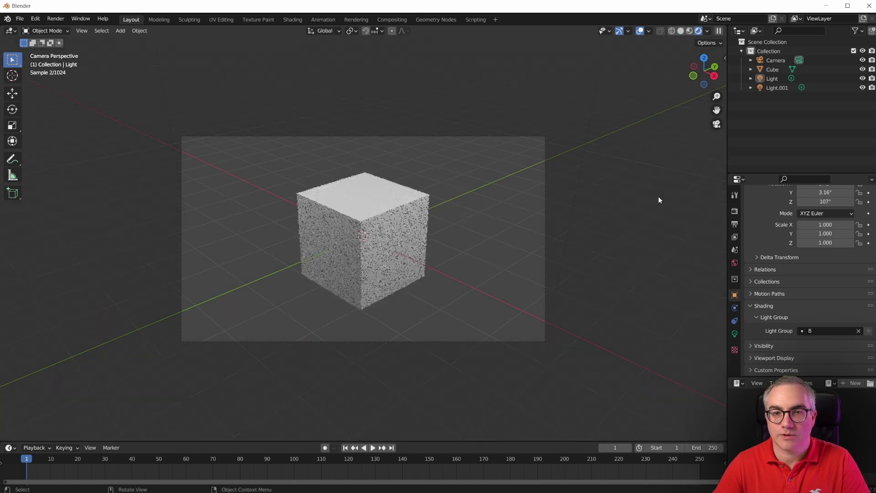
pyautogui.click(735, 334)
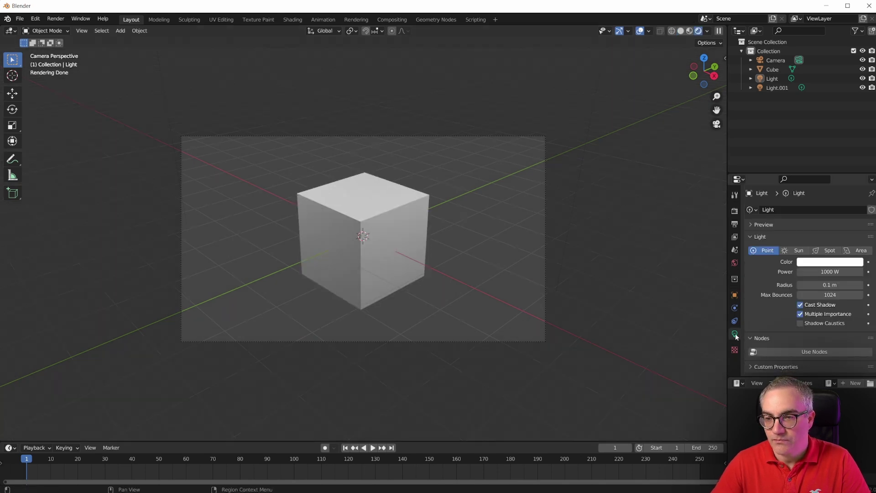
pyautogui.click(773, 79)
pyautogui.scroll(-3, 546, 190)
pyautogui.scroll(1, 546, 188)
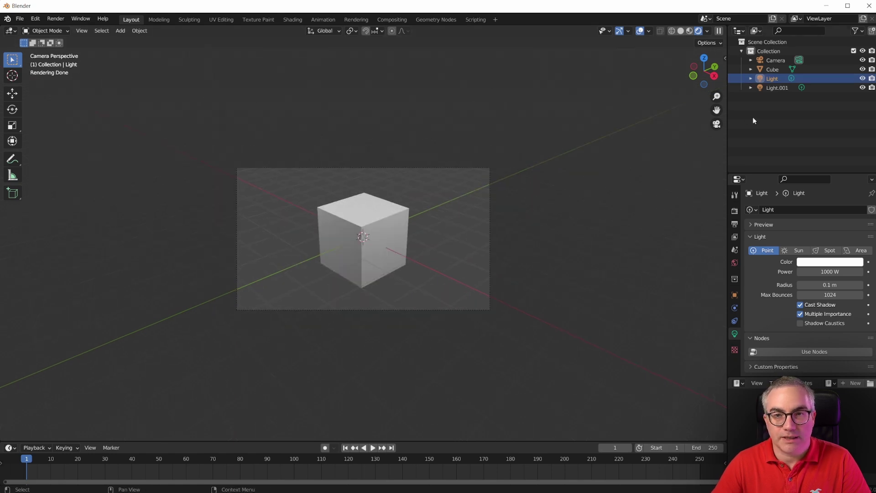
pyautogui.click(773, 87)
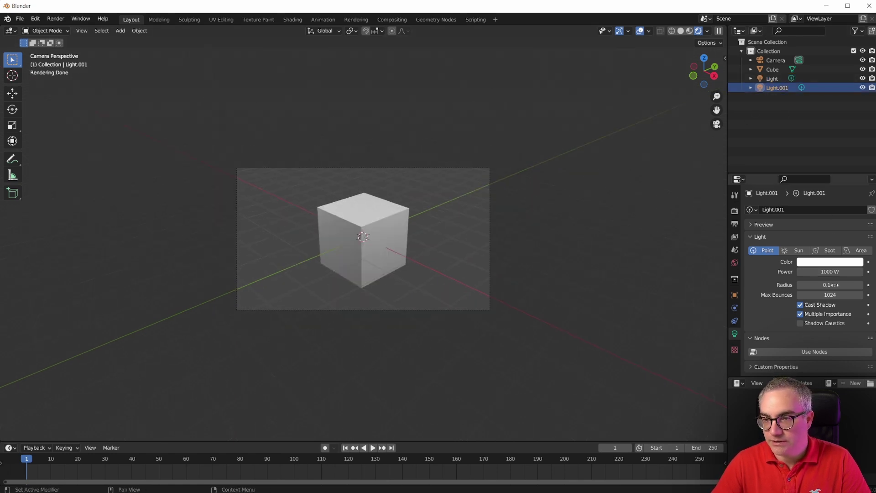
# Step: Colour Light.001 red and Light green, then render the frame with F12
pyautogui.click(820, 263)
pyautogui.click(815, 205)
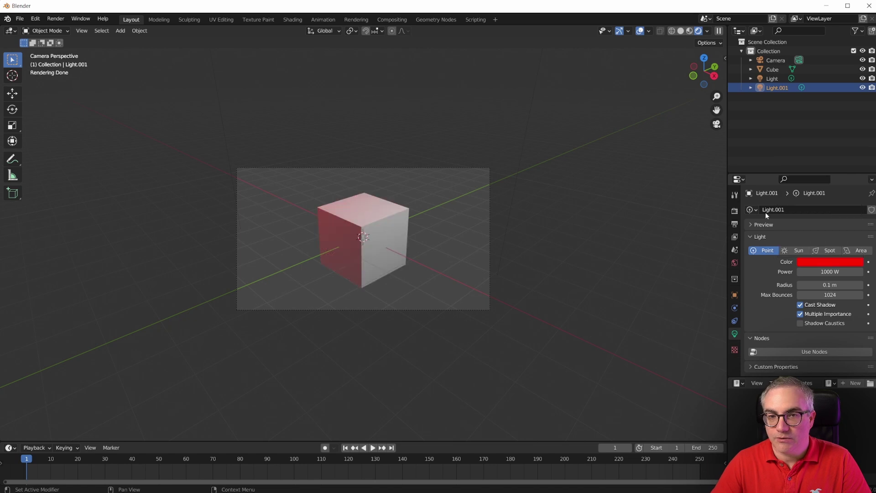
pyautogui.click(774, 80)
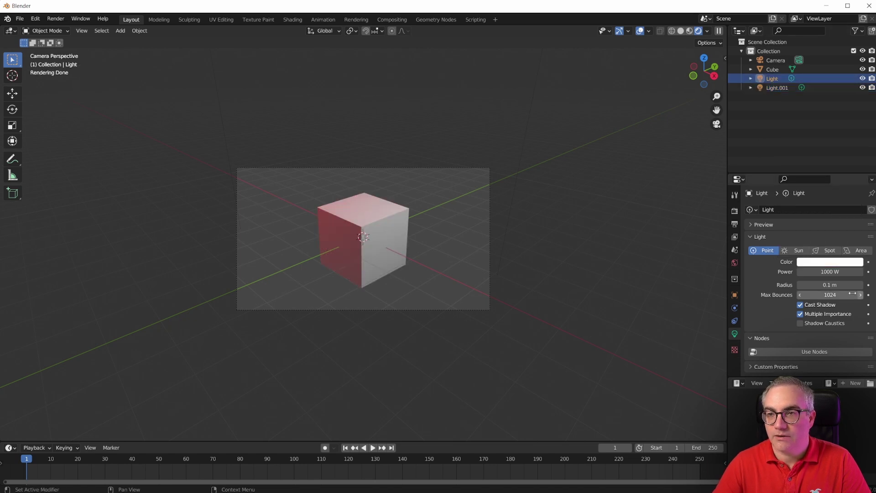
pyautogui.click(820, 262)
pyautogui.click(786, 157)
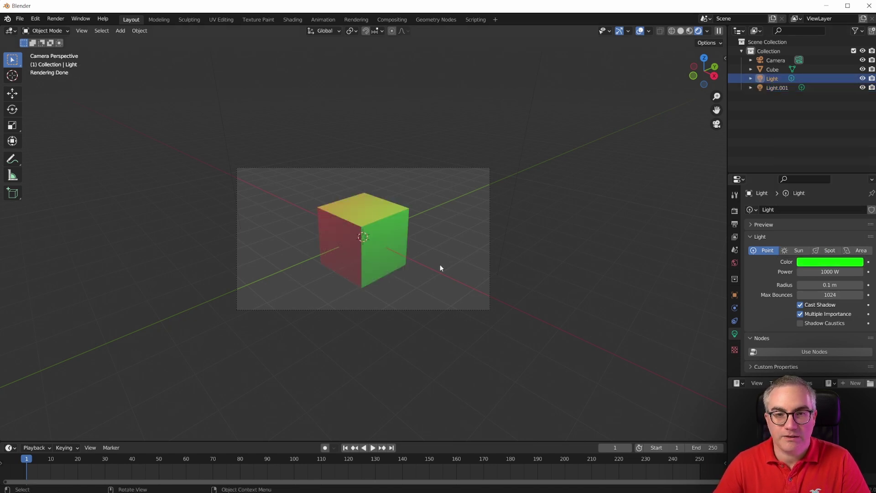
pyautogui.scroll(1, 439, 268)
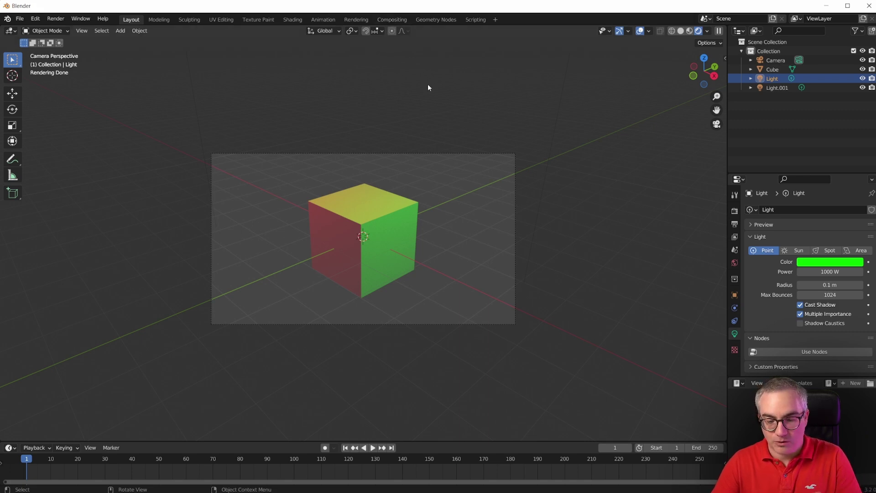
pyautogui.press('F12')
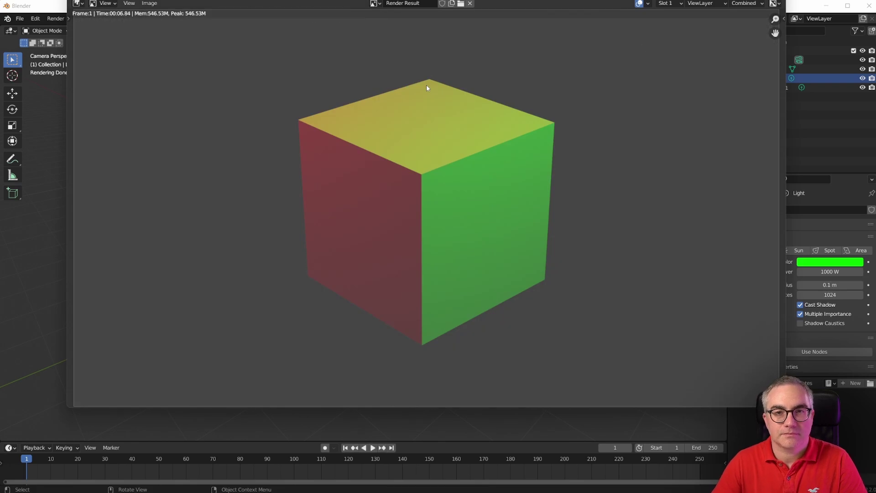
# Step: Enable Use Nodes in Compositing and spread the Render Layers and Composite nodes apart
pyautogui.press('Escape')
pyautogui.click(392, 19)
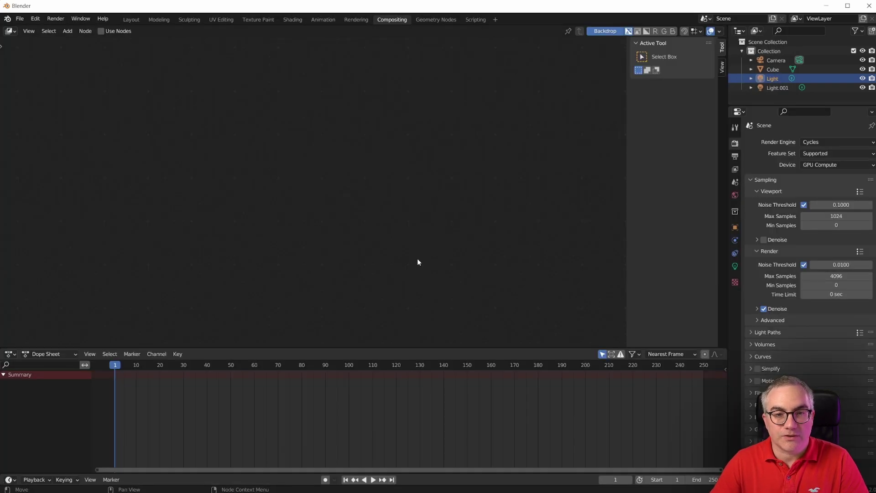
pyautogui.click(110, 31)
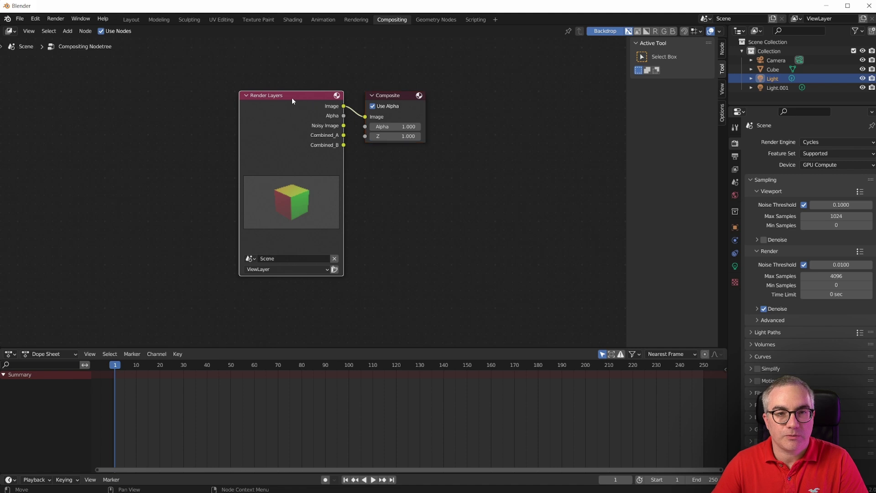
pyautogui.moveTo(298, 97); pyautogui.dragTo(149, 103)
pyautogui.moveTo(371, 88); pyautogui.dragTo(505, 86)
pyautogui.scroll(1, 174, 96)
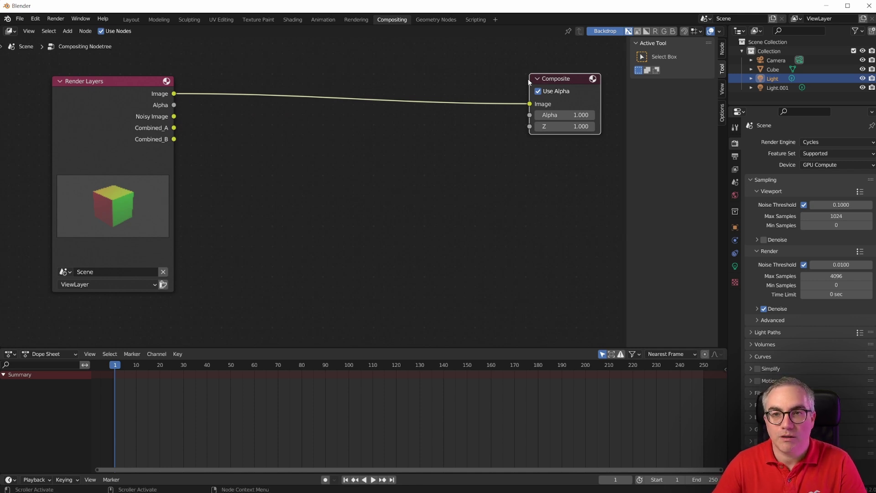
# Step: Add a Viewer below Composite and compare the Combined_A and Combined_B light passes
pyautogui.keyDown('ctrl'); pyautogui.keyDown('shift'); pyautogui.click(131, 88); pyautogui.keyUp('shift'); pyautogui.keyUp('ctrl')
pyautogui.press('g')
pyautogui.click(634, 153)
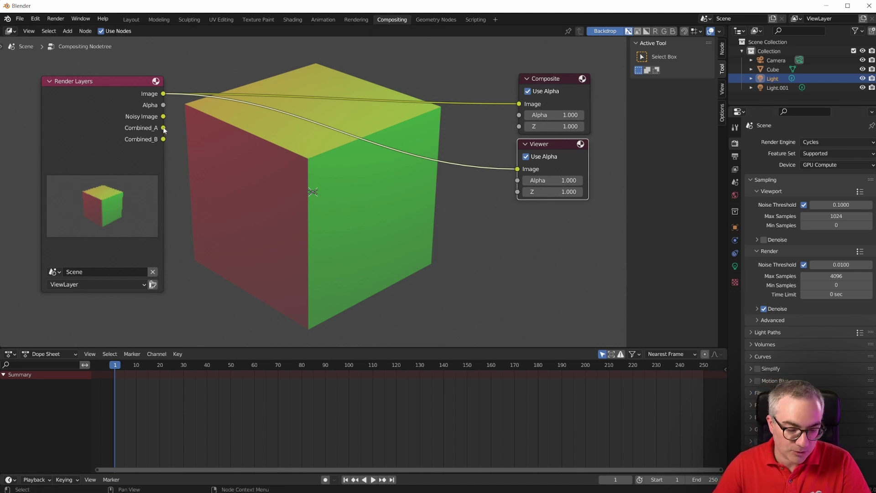
pyautogui.keyDown('ctrl'); pyautogui.keyDown('shift'); pyautogui.click(164, 128); pyautogui.keyUp('shift'); pyautogui.keyUp('ctrl')
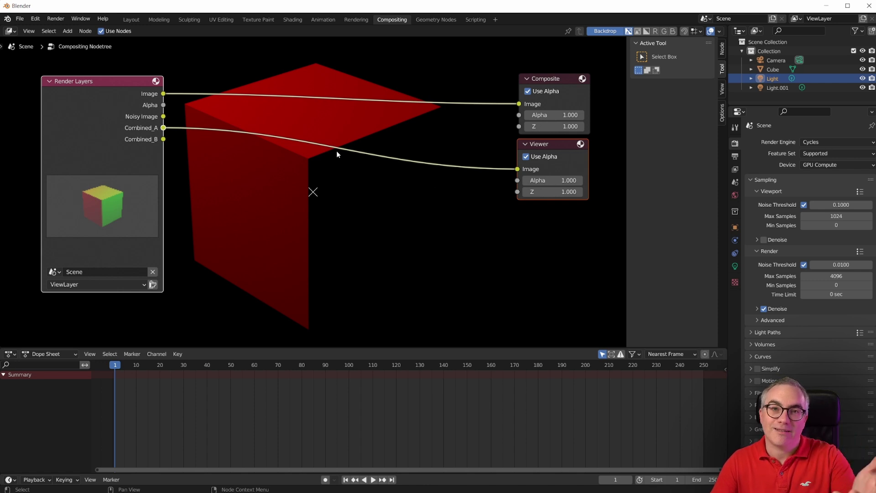
pyautogui.keyDown('ctrl'); pyautogui.keyDown('shift'); pyautogui.click(165, 138); pyautogui.keyUp('shift'); pyautogui.keyUp('ctrl')
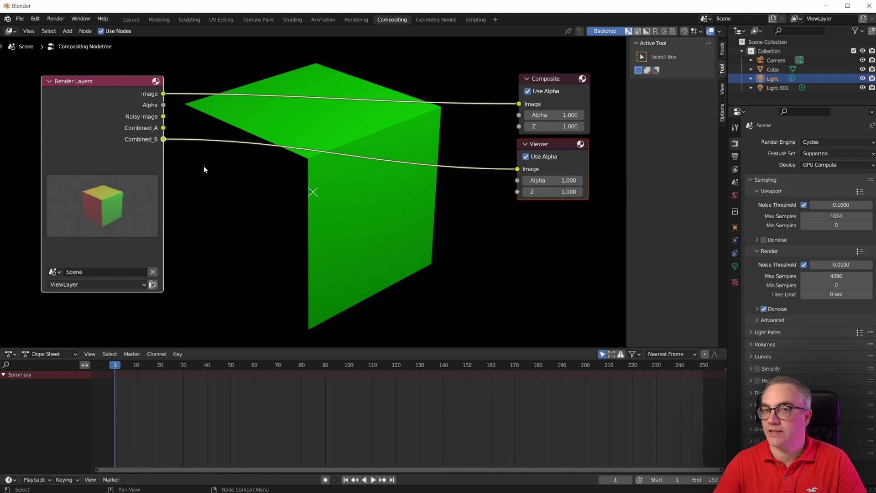
pyautogui.keyDown('ctrl'); pyautogui.keyDown('shift'); pyautogui.click(164, 128); pyautogui.keyUp('shift'); pyautogui.keyUp('ctrl')
pyautogui.keyDown('ctrl'); pyautogui.keyDown('shift'); pyautogui.click(164, 139); pyautogui.keyUp('shift'); pyautogui.keyUp('ctrl')
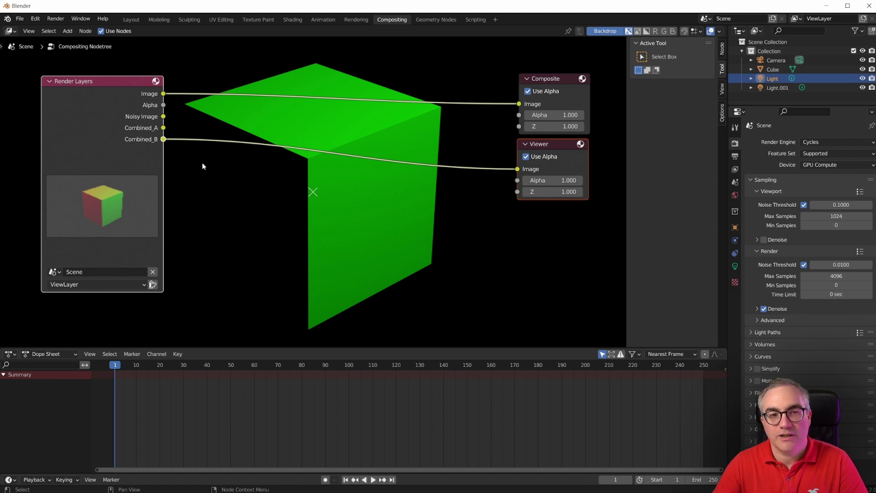
# Step: Insert a Mix node set to Add, fed by Combined_A and Combined_B
pyautogui.keyDown('ctrl'); pyautogui.keyDown('shift'); pyautogui.click(164, 128); pyautogui.keyUp('shift'); pyautogui.keyUp('ctrl')
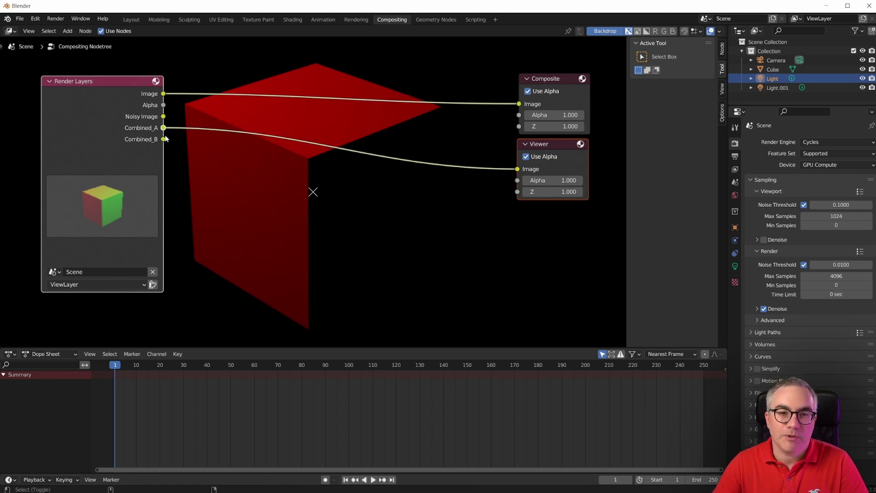
pyautogui.hotkey('shift', 'a')
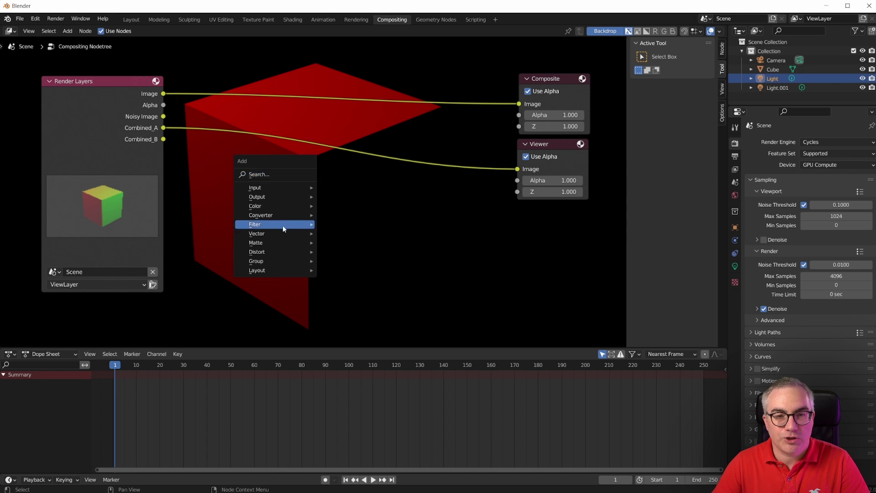
pyautogui.moveTo(283, 206)
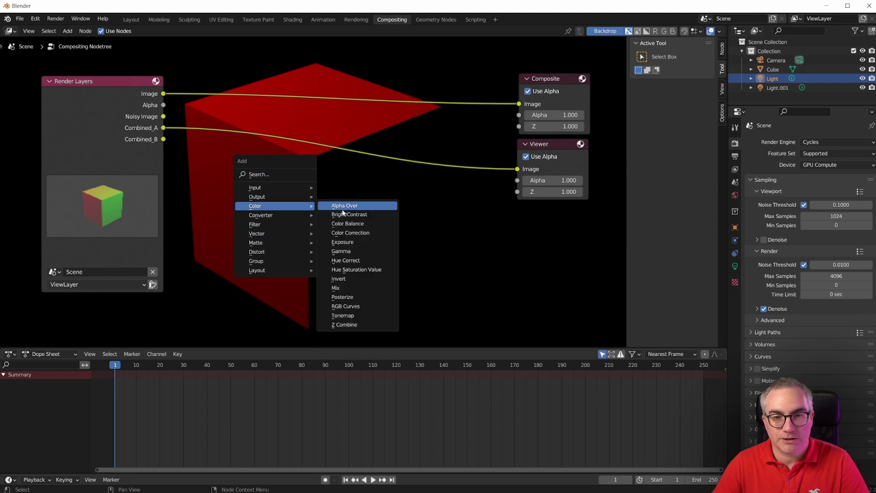
pyautogui.click(336, 288)
pyautogui.click(258, 137)
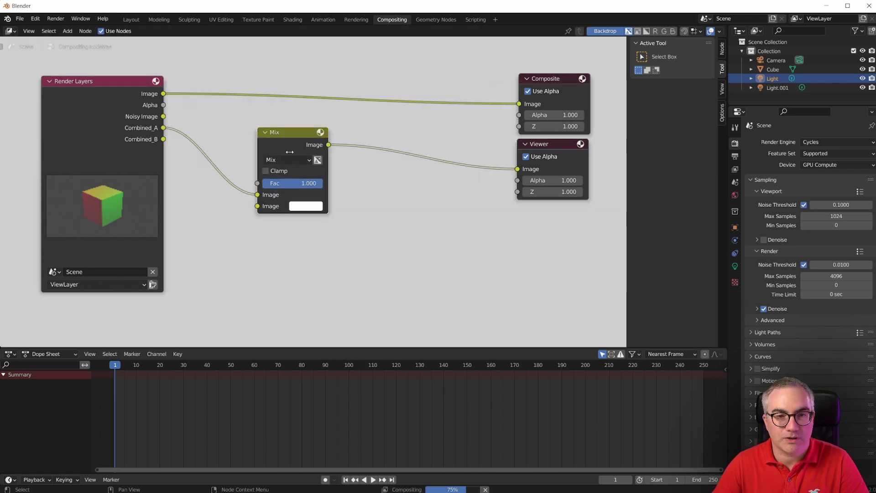
pyautogui.click(292, 161)
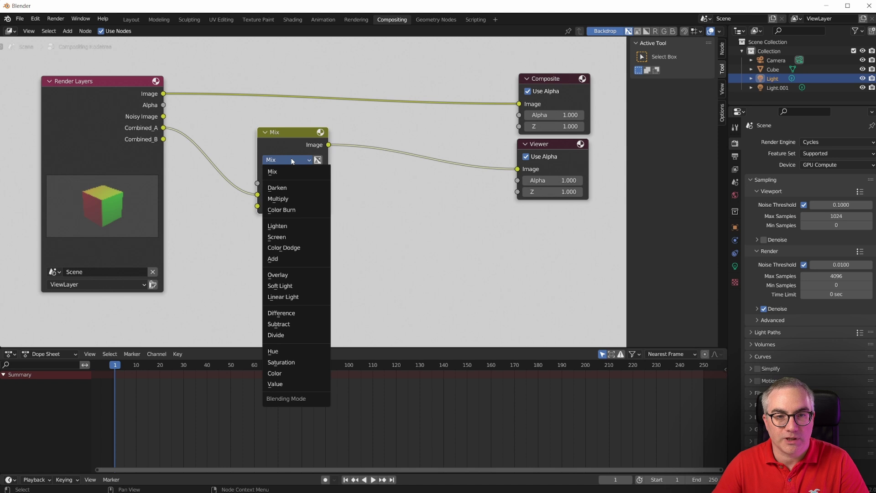
pyautogui.click(289, 259)
pyautogui.moveTo(163, 139); pyautogui.dragTo(258, 206)
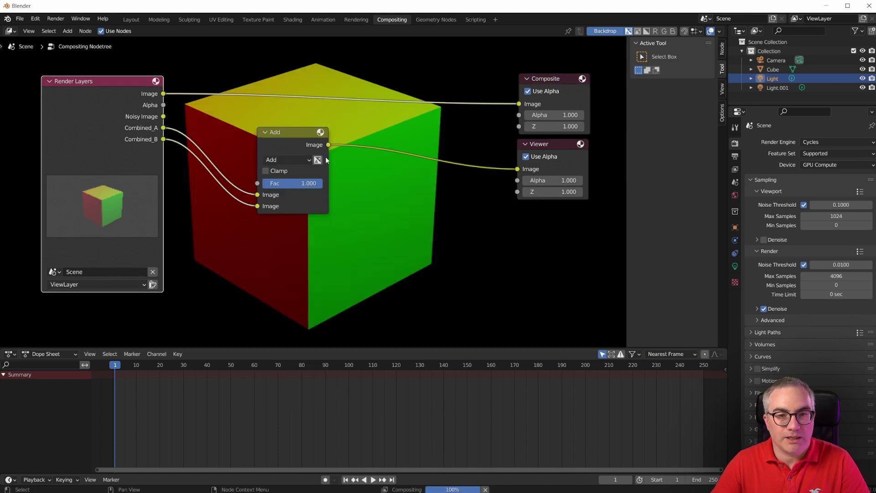
# Step: Compare the full render Image with the Add result in the Viewer, ending on the Image
pyautogui.moveTo(529, 158); pyautogui.dragTo(529, 164)
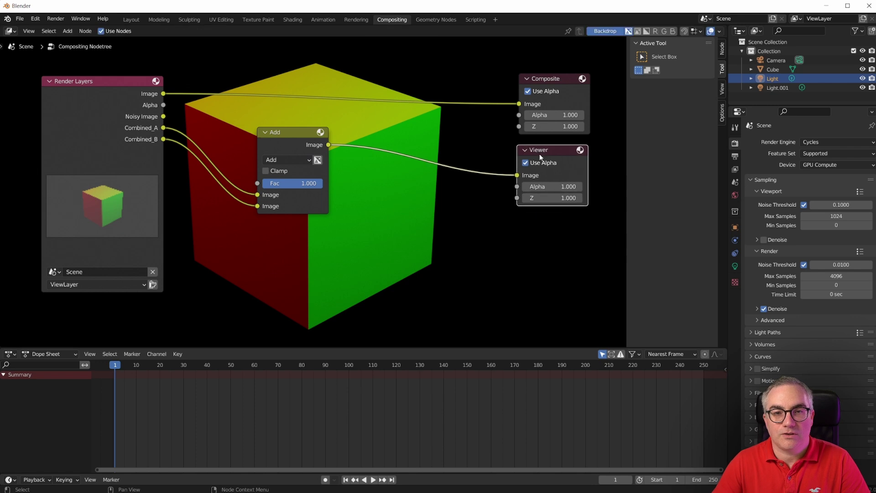
pyautogui.keyDown('ctrl'); pyautogui.keyDown('shift'); pyautogui.click(130, 95); pyautogui.keyUp('shift'); pyautogui.keyUp('ctrl')
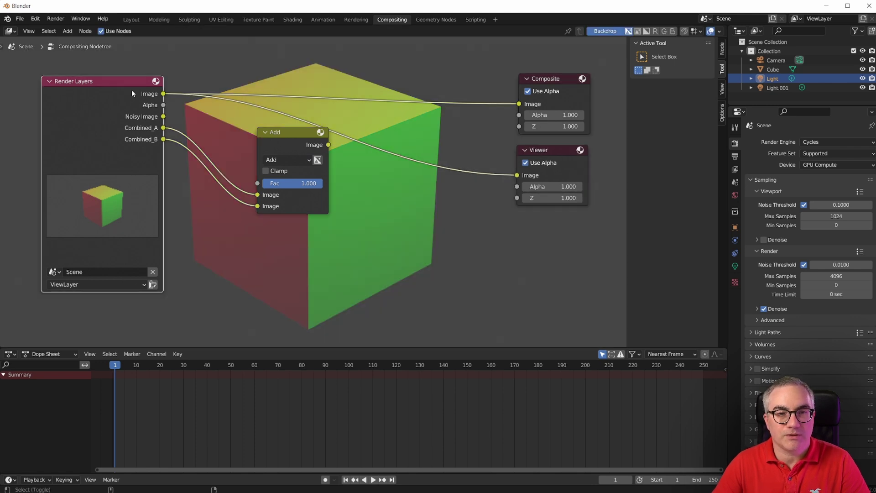
pyautogui.keyDown('ctrl'); pyautogui.keyDown('shift'); pyautogui.click(303, 141); pyautogui.keyUp('shift'); pyautogui.keyUp('ctrl')
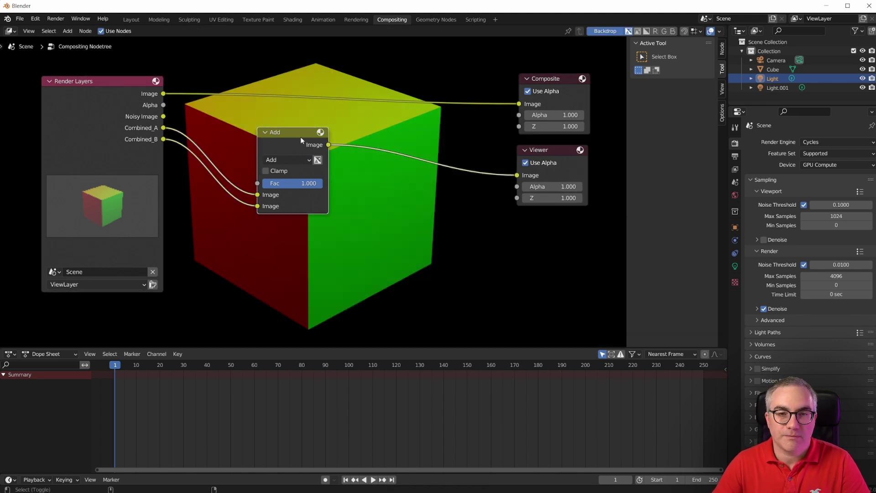
pyautogui.keyDown('ctrl'); pyautogui.keyDown('shift'); pyautogui.click(128, 89); pyautogui.keyUp('shift'); pyautogui.keyUp('ctrl')
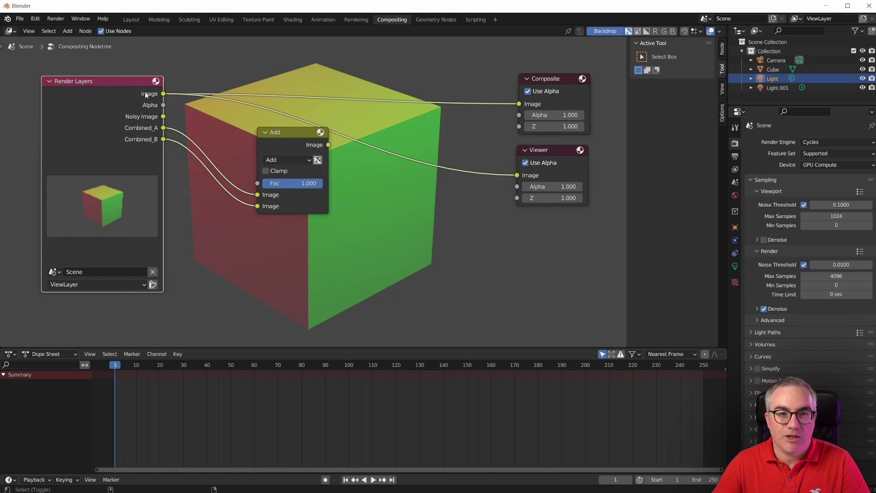
# Step: Set the world background Strength to 0
pyautogui.click(735, 195)
pyautogui.click(834, 210)
pyautogui.write('0')
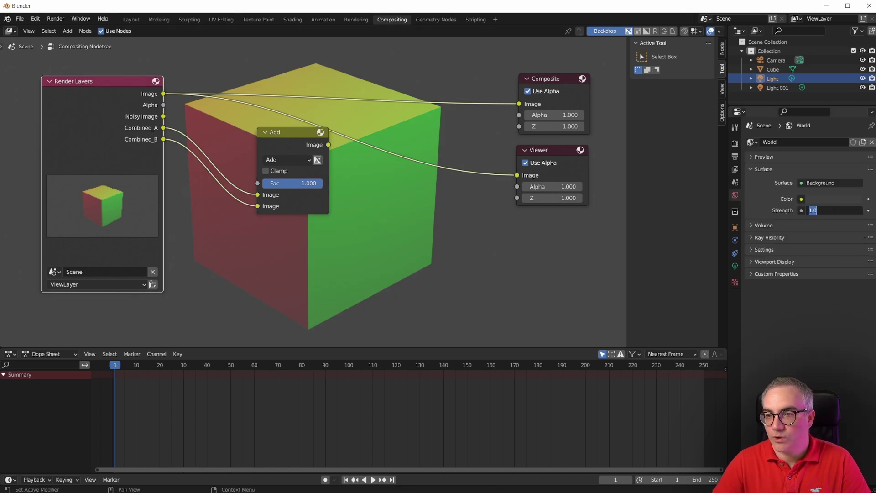
pyautogui.press('Return')
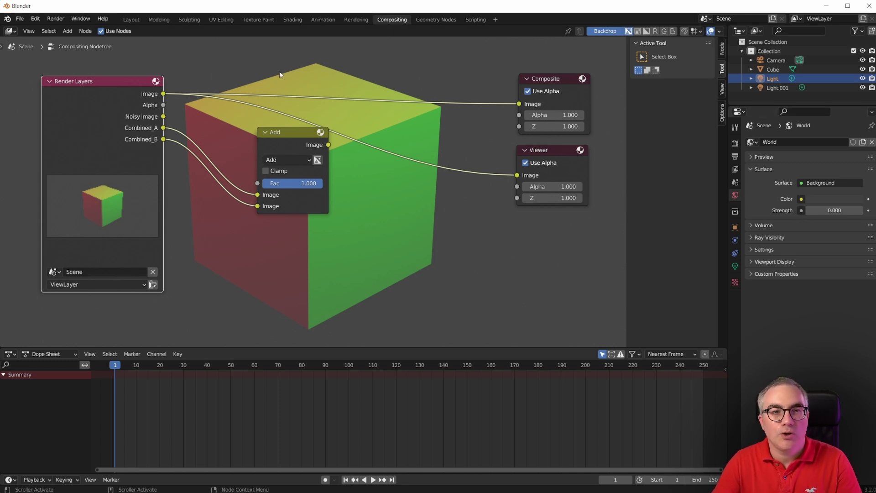
# Step: Set render Max Samples to 128 and render the frame
pyautogui.click(735, 143)
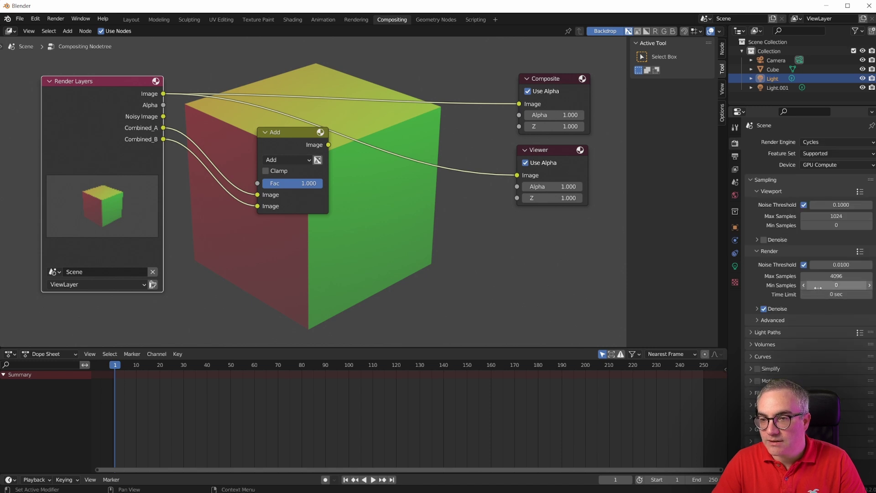
pyautogui.click(836, 277)
pyautogui.write('128')
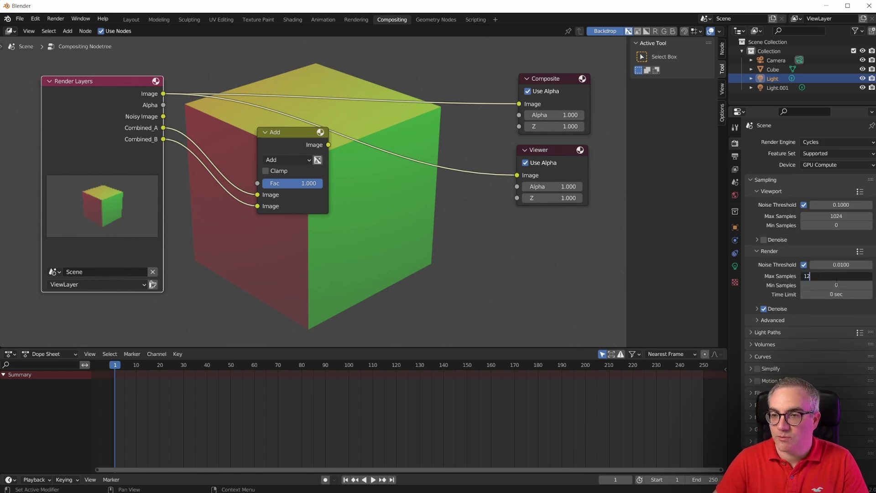
pyautogui.press('Return')
pyautogui.press('F12')
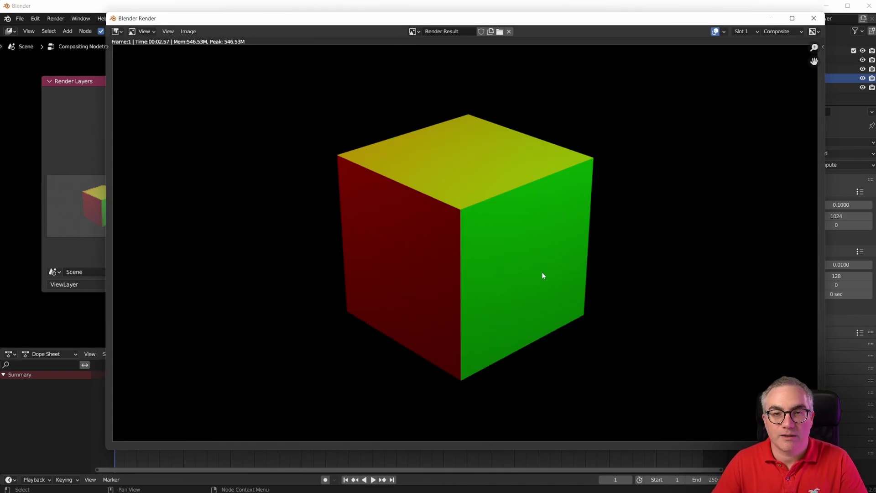
# Step: Close the render window and show the Add node's output in the Viewer
pyautogui.click(813, 18)
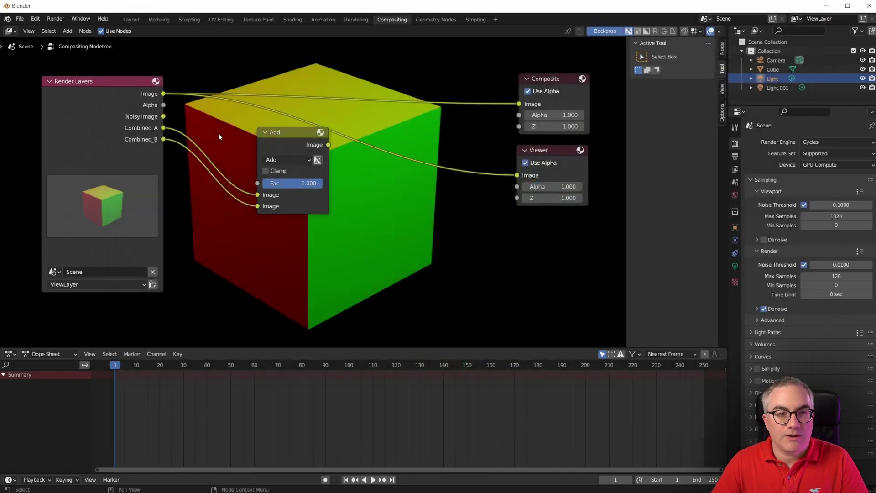
pyautogui.click(162, 97)
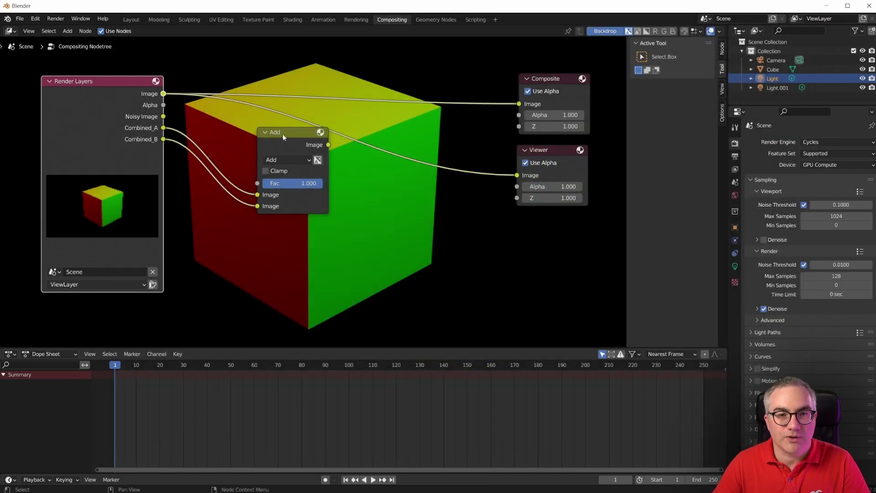
pyautogui.moveTo(283, 138); pyautogui.dragTo(263, 169)
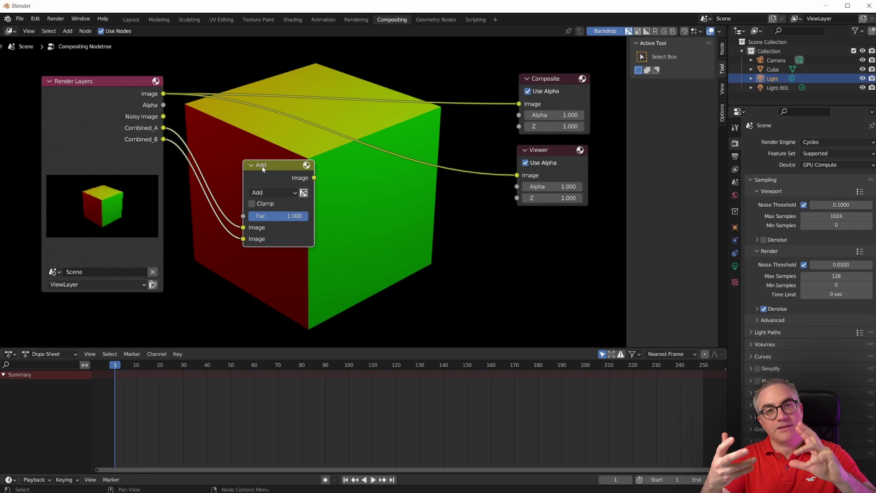
pyautogui.keyDown('ctrl'); pyautogui.keyDown('shift'); pyautogui.click(314, 179); pyautogui.keyUp('shift'); pyautogui.keyUp('ctrl')
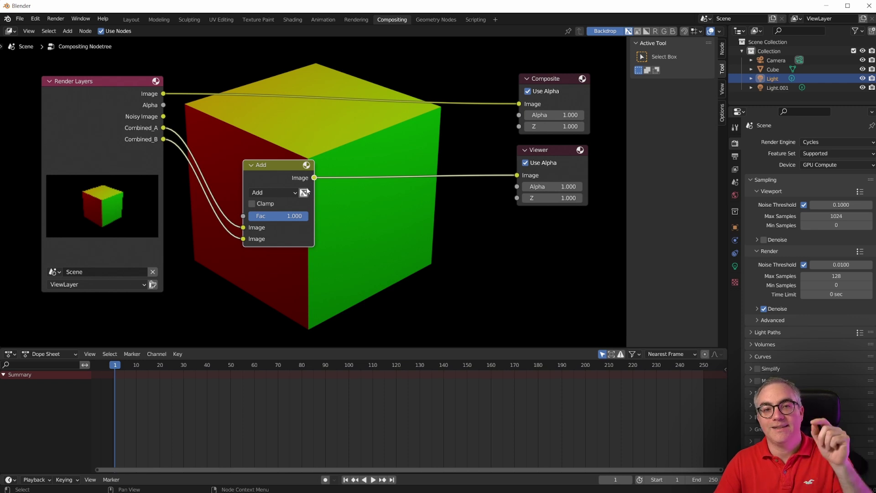
# Step: Move the Add node beside the Combined sockets and collapse it
pyautogui.moveTo(302, 196); pyautogui.dragTo(314, 186)
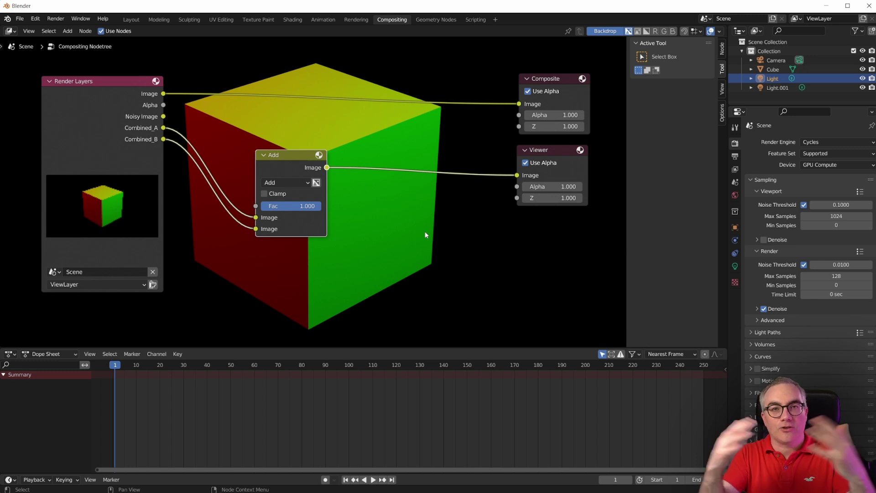
pyautogui.moveTo(290, 157); pyautogui.dragTo(275, 128)
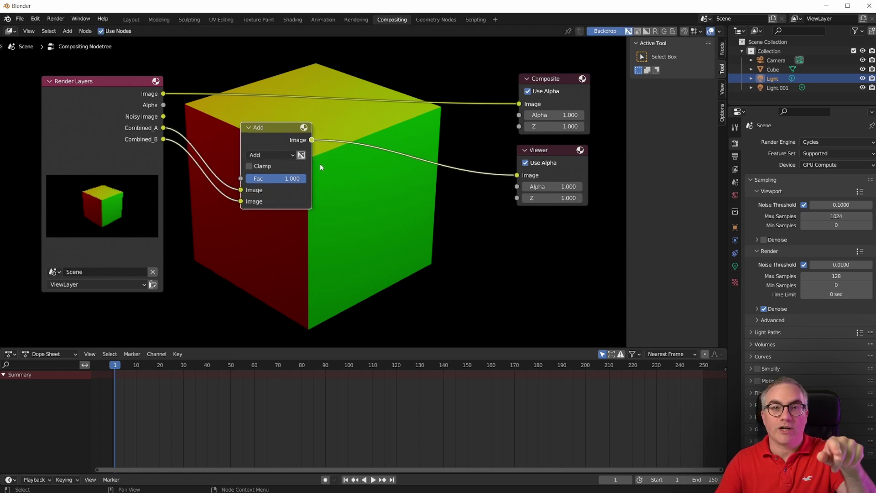
pyautogui.click(249, 130)
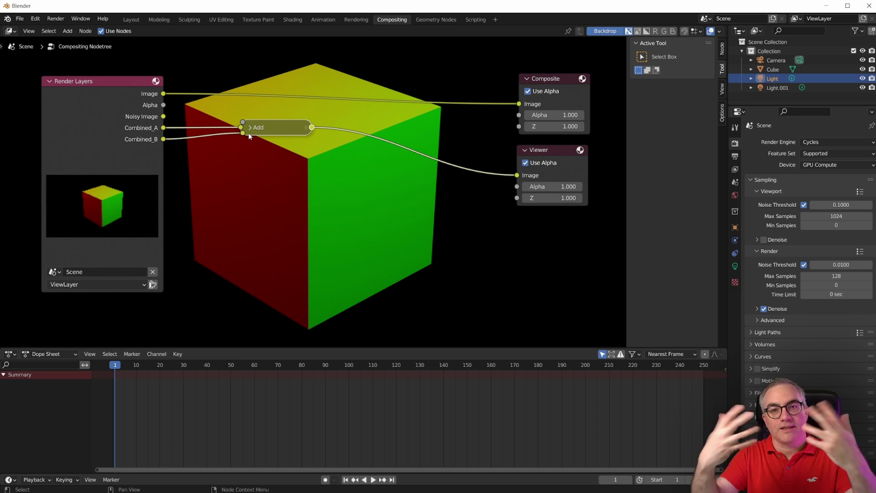
pyautogui.moveTo(271, 127); pyautogui.dragTo(270, 133)
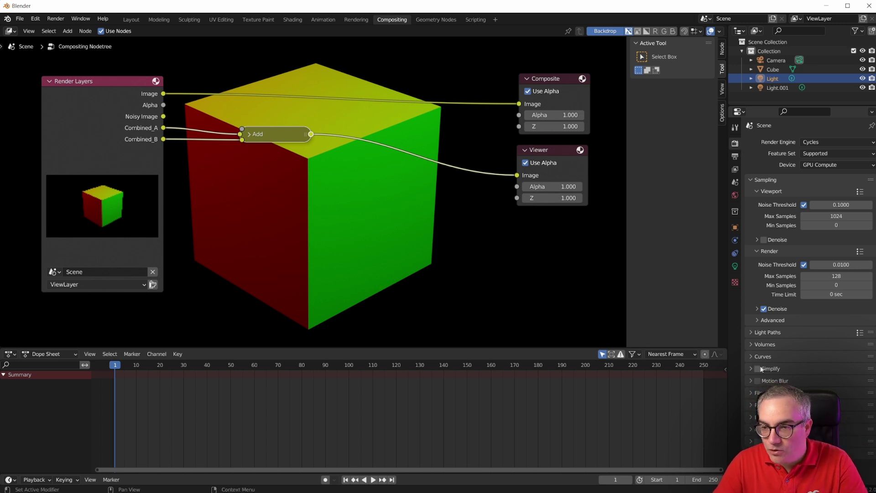
# Step: Glance at the Layout workspace, then re-render the frame from Compositing and close the result
pyautogui.scroll(-4, 807, 251)
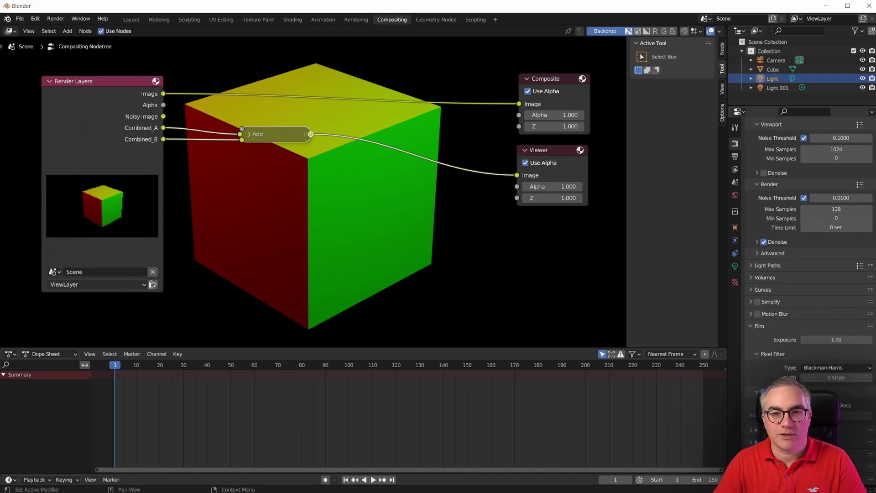
pyautogui.click(131, 20)
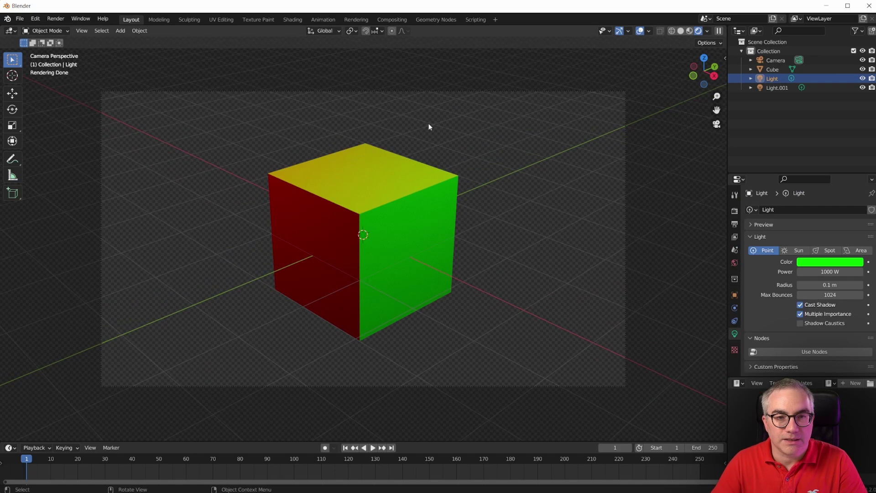
pyautogui.click(394, 20)
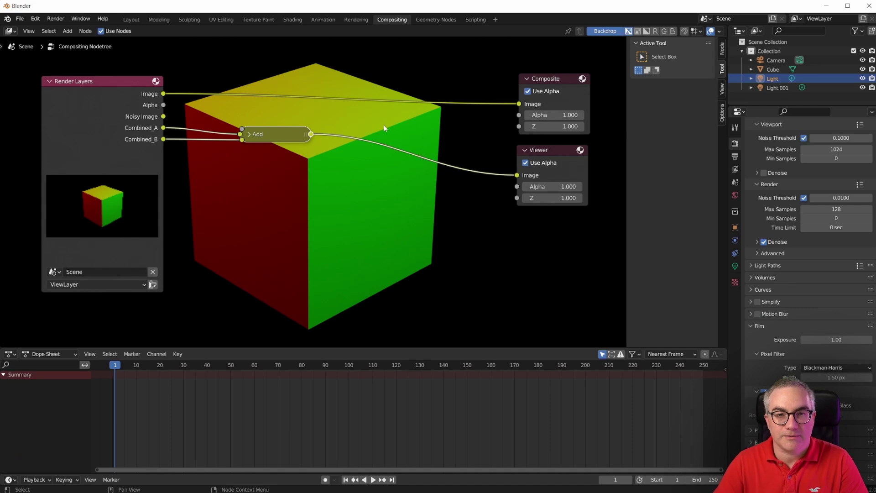
pyautogui.press('F12')
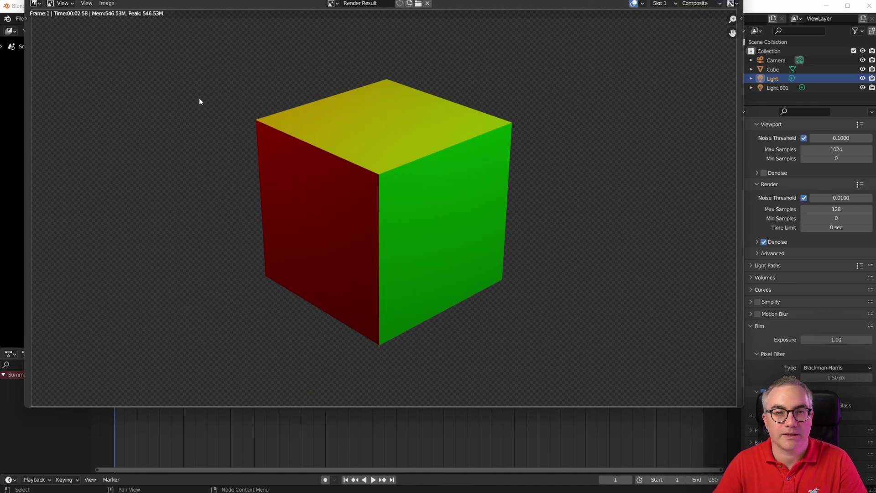
pyautogui.press('Escape')
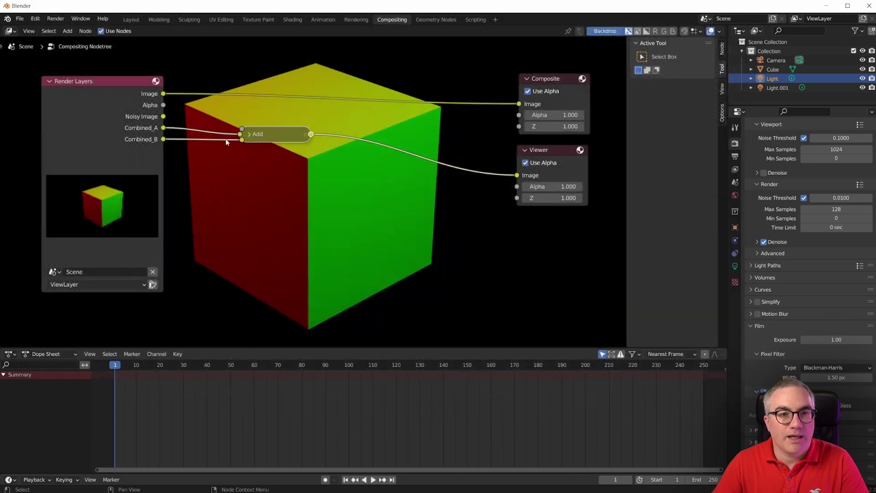
# Step: Preview the Render Layers Image output in the Viewer
pyautogui.keyDown('ctrl'); pyautogui.keyDown('shift'); pyautogui.click(172, 107); pyautogui.keyUp('shift'); pyautogui.keyUp('ctrl')
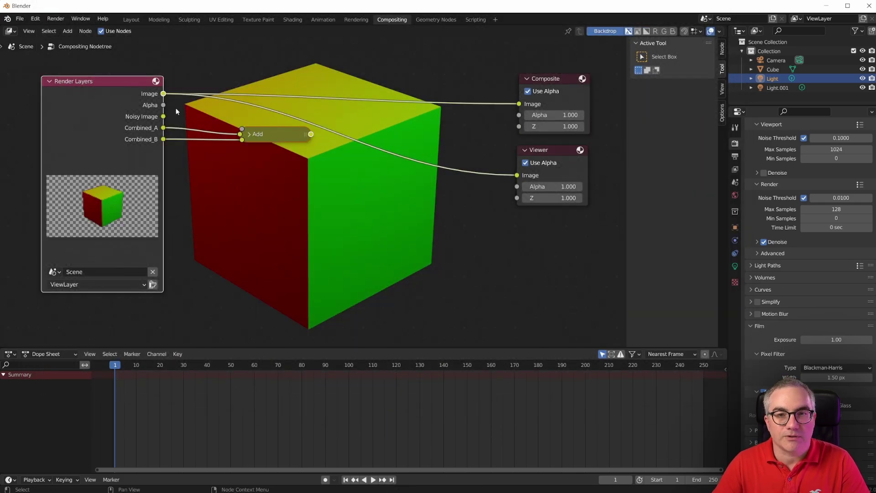
pyautogui.scroll(-2, 382, 173)
pyautogui.scroll(1, 425, 217)
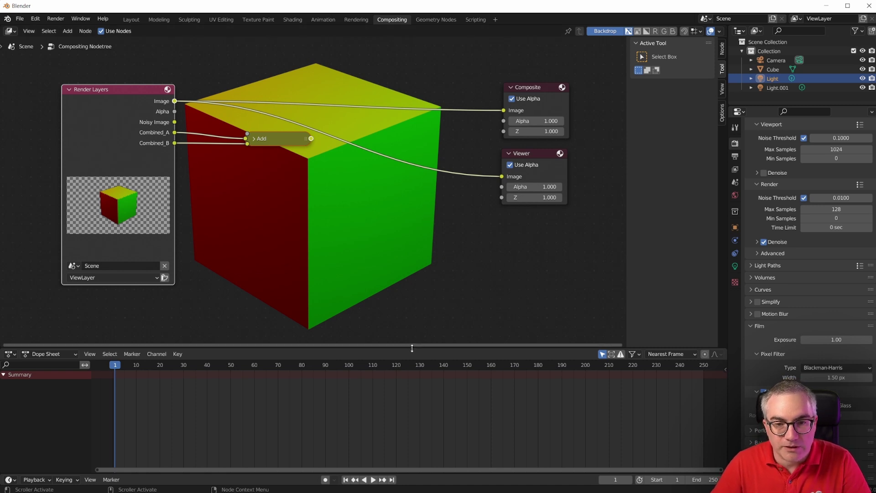
# Step: Enlarge the lower area and make it an Image Editor showing the fitted Viewer Node image
pyautogui.moveTo(412, 345); pyautogui.dragTo(429, 248)
pyautogui.click(10, 255)
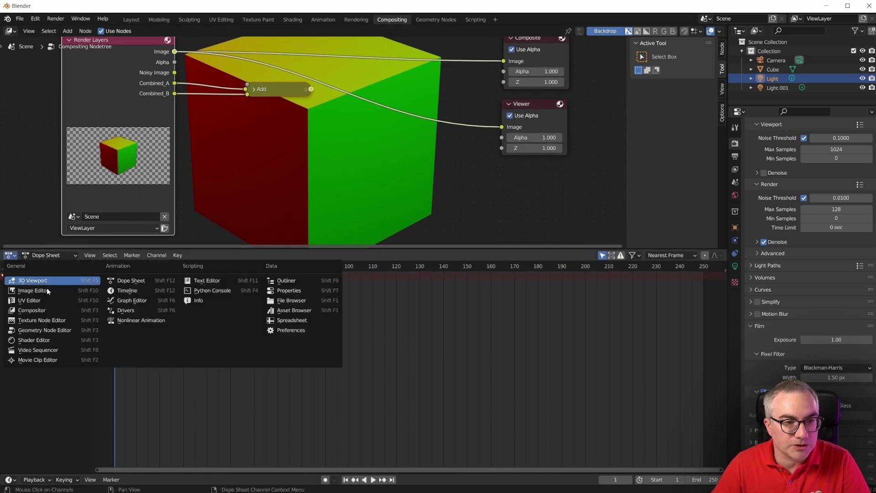
pyautogui.click(59, 301)
pyautogui.click(324, 256)
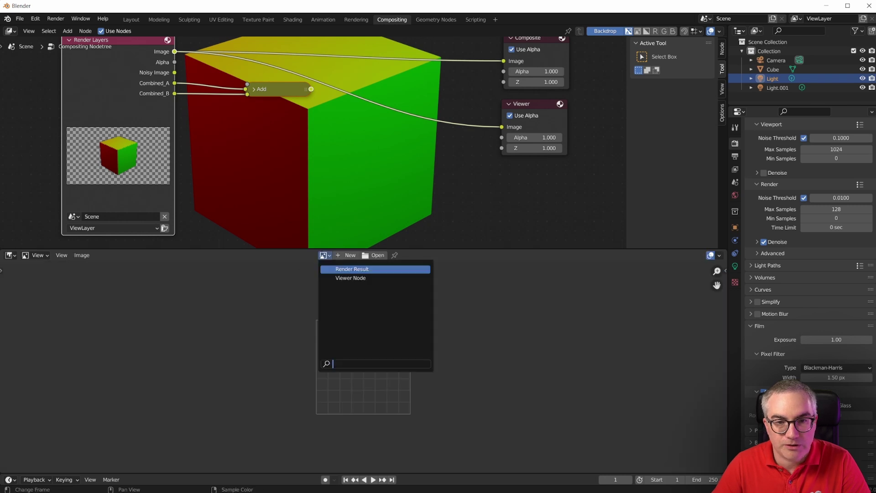
pyautogui.click(347, 278)
pyautogui.scroll(3, 176, 352)
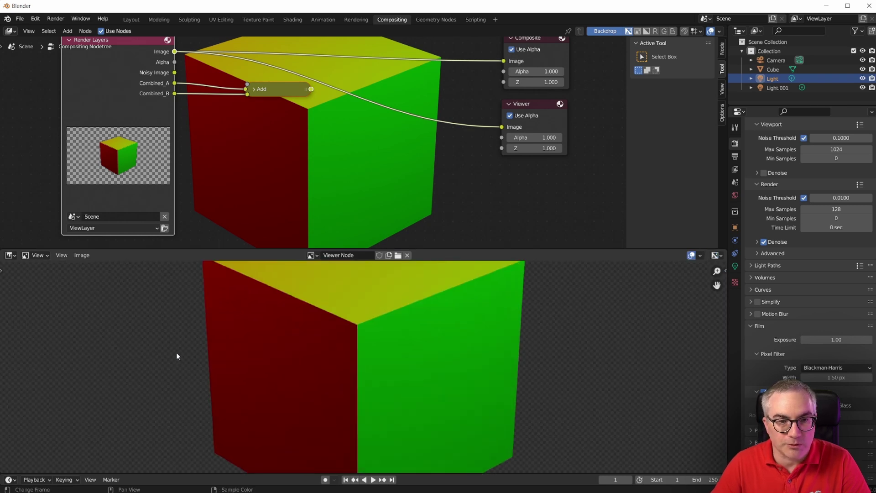
pyautogui.press('Home')
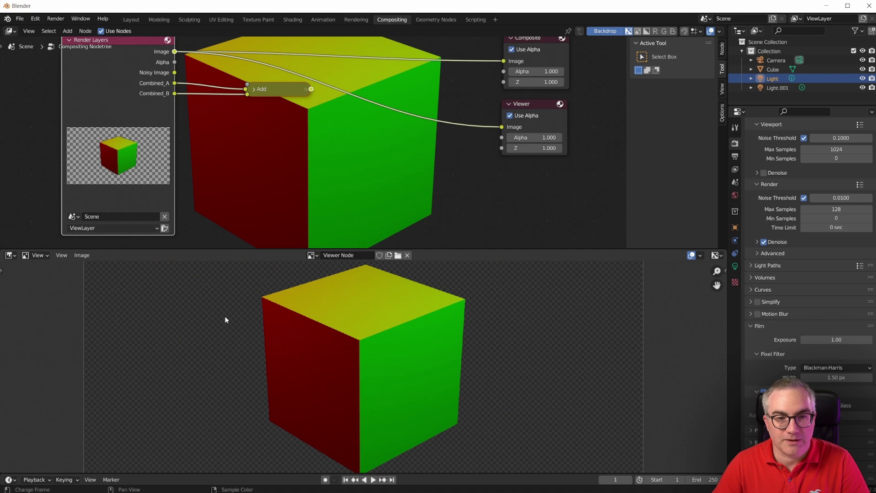
pyautogui.scroll(1, 161, 323)
pyautogui.scroll(-1, 178, 336)
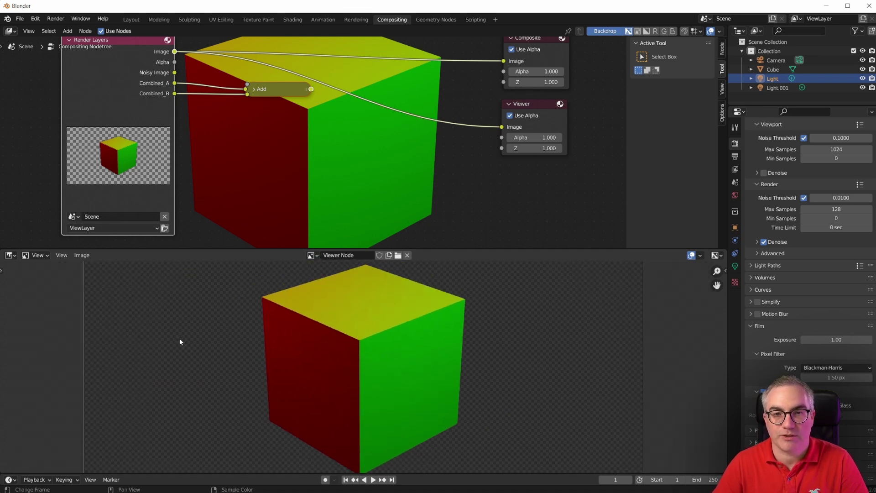
# Step: Route the Add node's result back to the Viewer and shift the Add node left
pyautogui.moveTo(173, 91); pyautogui.dragTo(163, 141, button='middle')
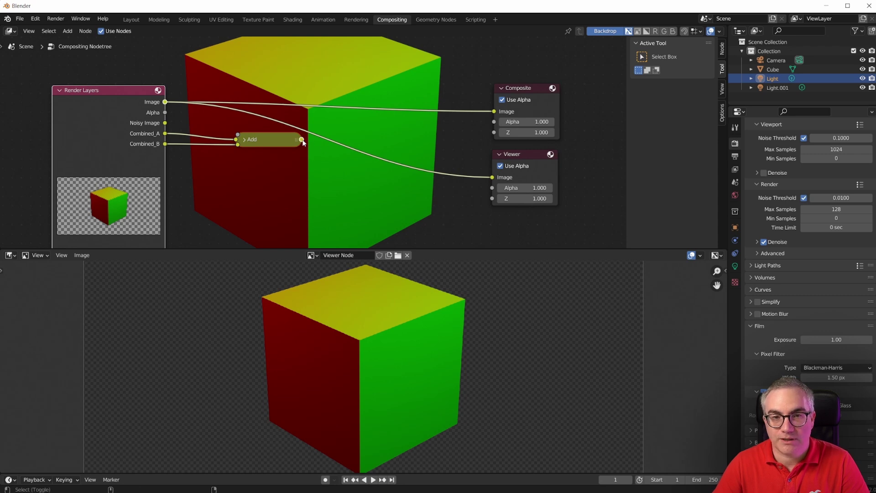
pyautogui.keyDown('ctrl'); pyautogui.keyDown('shift'); pyautogui.click(303, 139); pyautogui.keyUp('shift'); pyautogui.keyUp('ctrl')
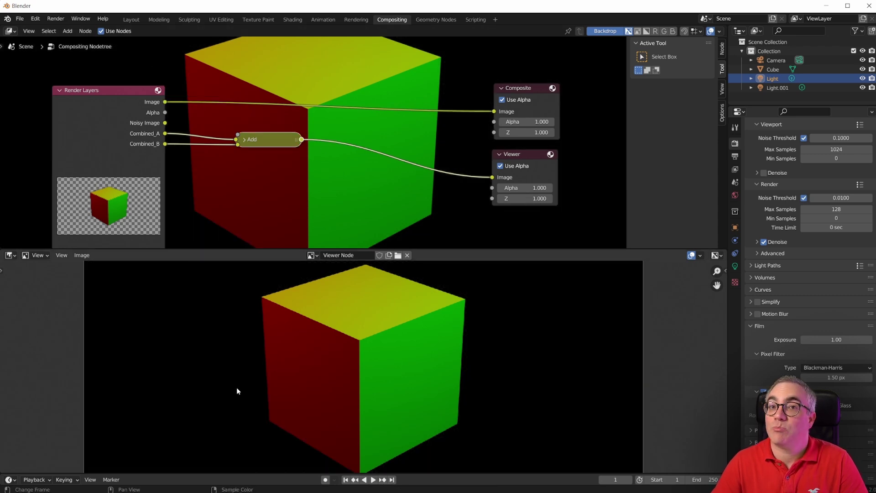
pyautogui.moveTo(270, 143); pyautogui.dragTo(239, 141)
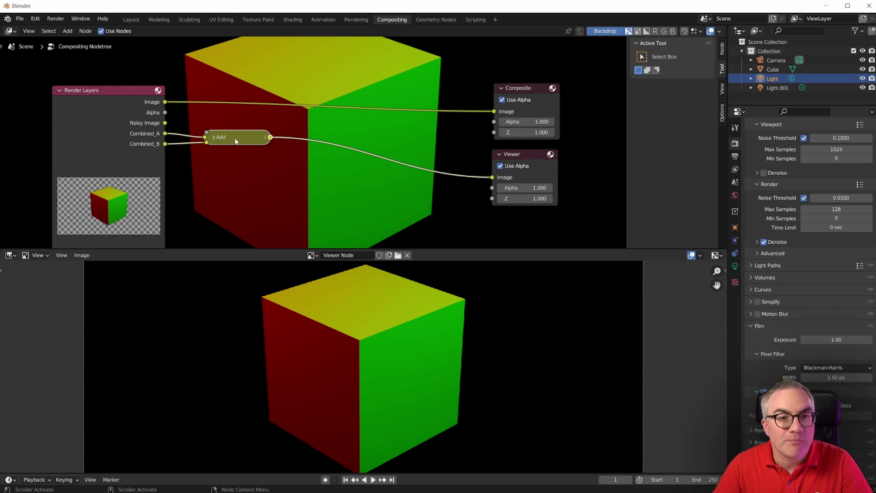
# Step: Insert a Set Alpha node, found by searching 'alp', into the Add-to-Viewer link
pyautogui.moveTo(235, 138); pyautogui.dragTo(237, 152)
pyautogui.click(343, 136)
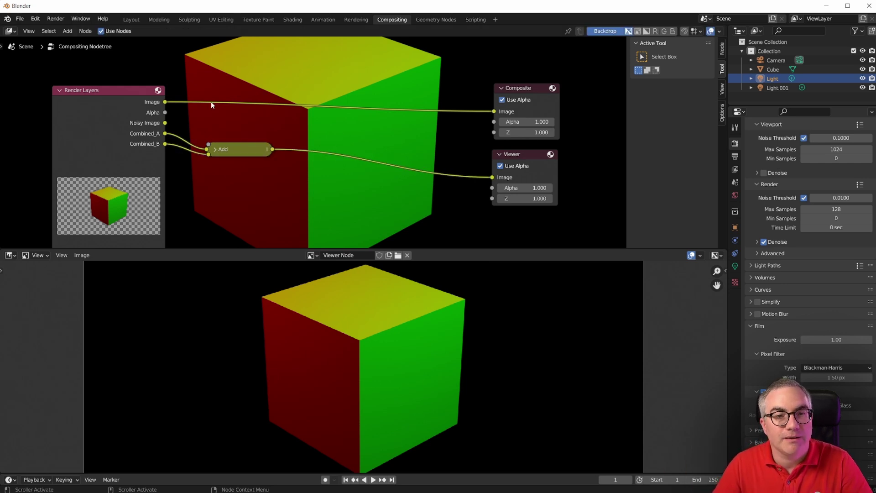
pyautogui.moveTo(165, 113); pyautogui.dragTo(298, 123)
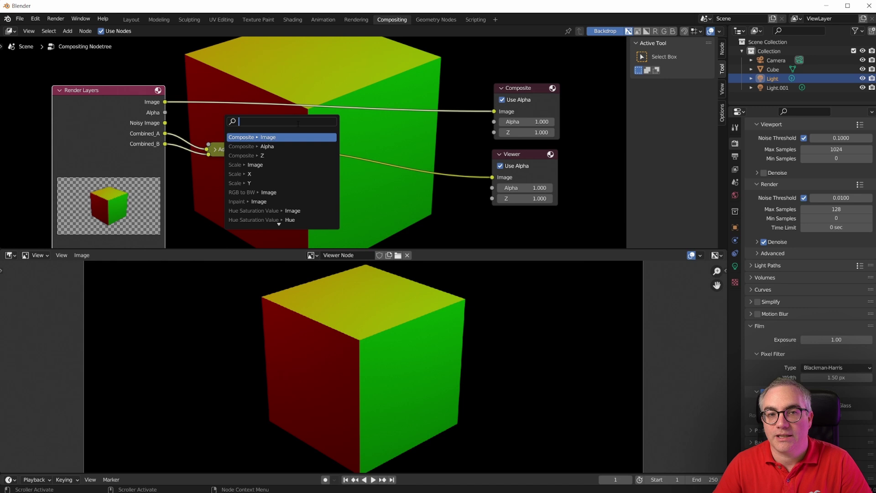
pyautogui.press('Escape')
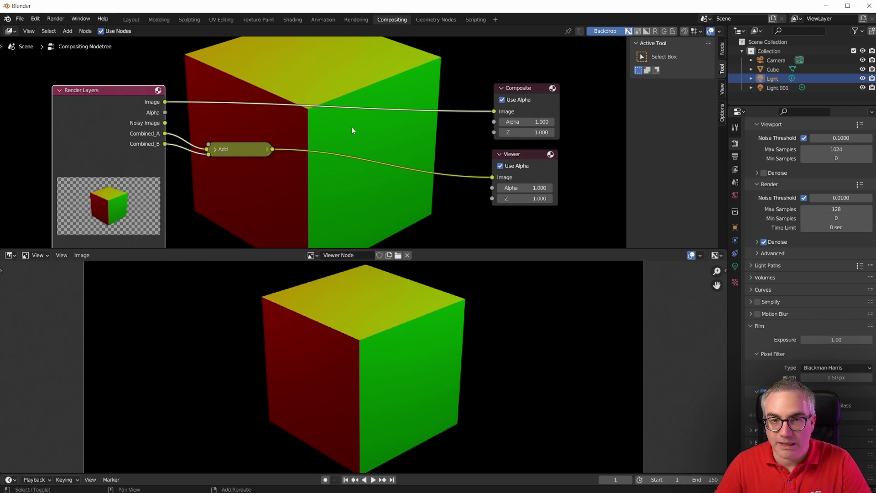
pyautogui.hotkey('shift', 'a')
pyautogui.click(343, 98)
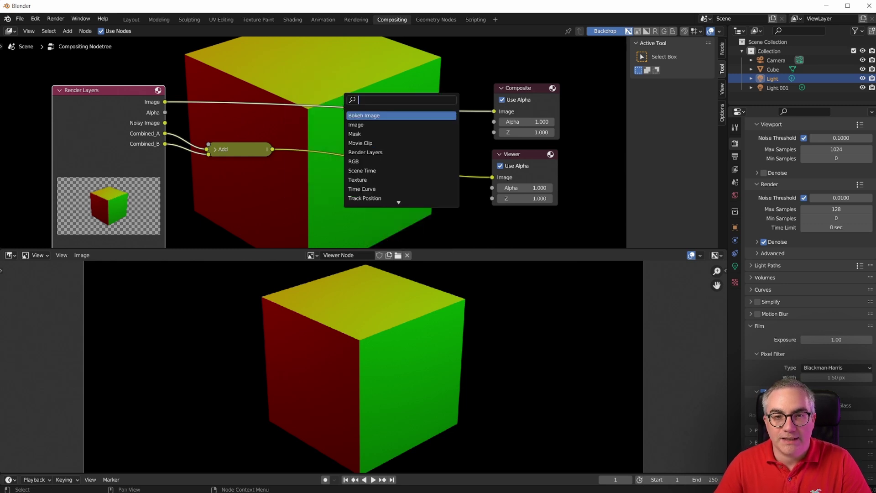
pyautogui.write('alp')
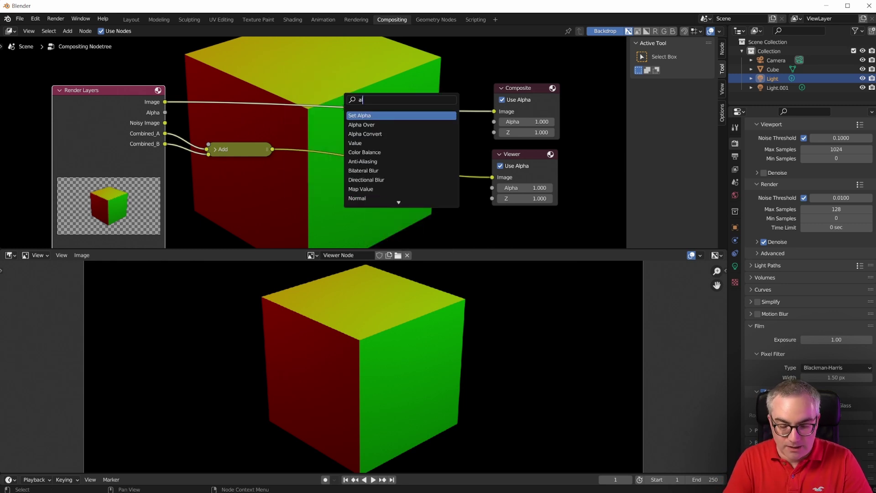
pyautogui.click(396, 115)
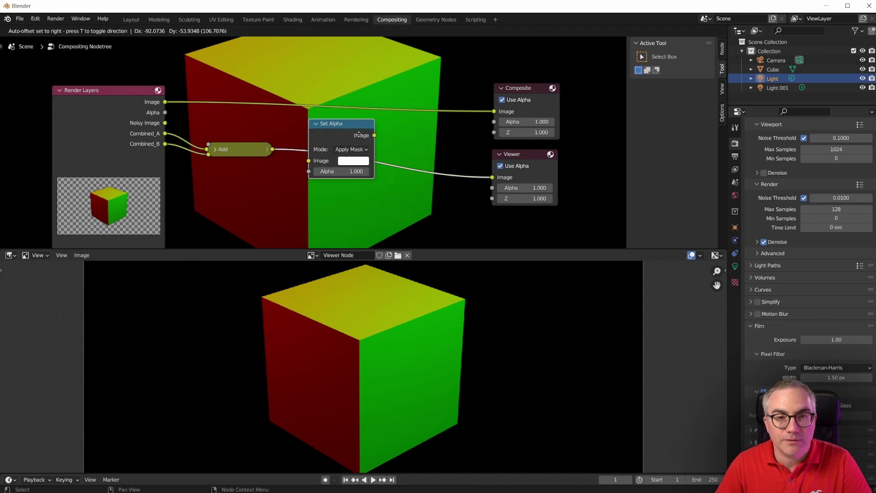
pyautogui.click(283, 153)
pyautogui.moveTo(327, 130)
pyautogui.mouseDown()
pyautogui.moveTo(302, 137)
pyautogui.moveTo(344, 138)
pyautogui.moveTo(329, 130)
pyautogui.moveTo(335, 136)
pyautogui.mouseUp()
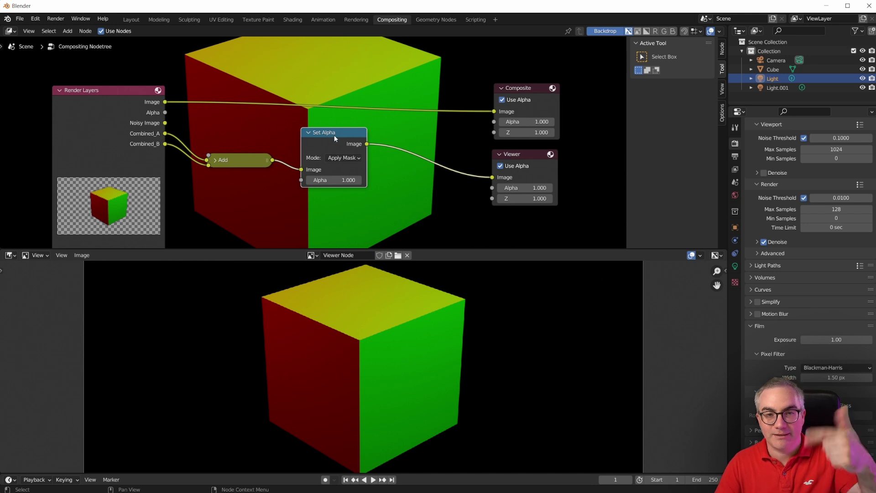
# Step: Feed Render Layers Alpha into Set Alpha, then compare the Image, Set Alpha and Combined_A previews
pyautogui.moveTo(300, 180); pyautogui.dragTo(165, 112)
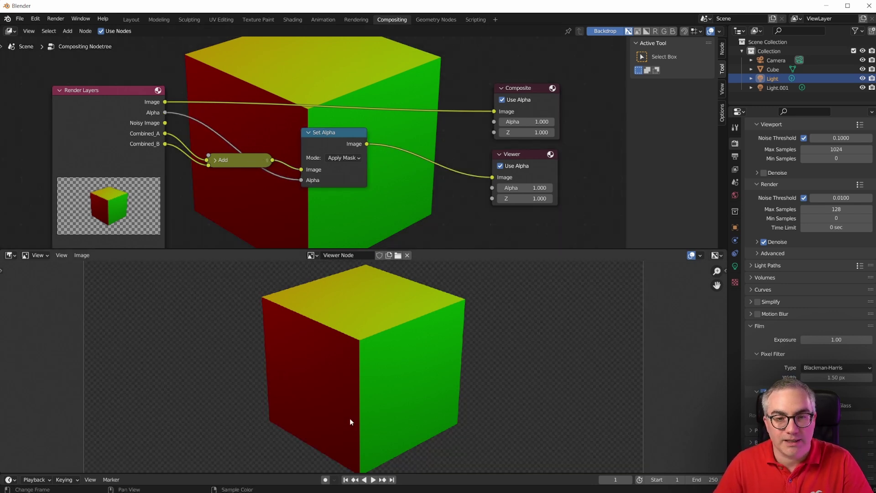
pyautogui.keyDown('ctrl'); pyautogui.keyDown('shift'); pyautogui.click(165, 103); pyautogui.keyUp('shift'); pyautogui.keyUp('ctrl')
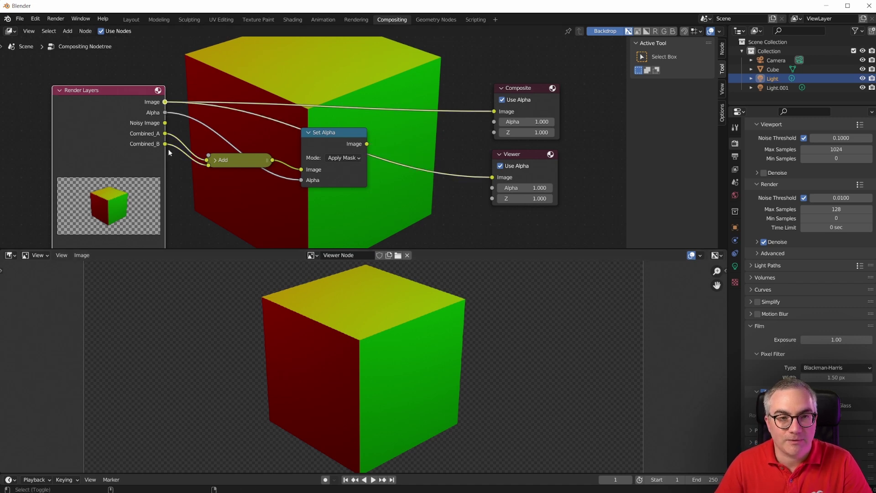
pyautogui.keyDown('ctrl'); pyautogui.keyDown('shift'); pyautogui.click(366, 145); pyautogui.keyUp('shift'); pyautogui.keyUp('ctrl')
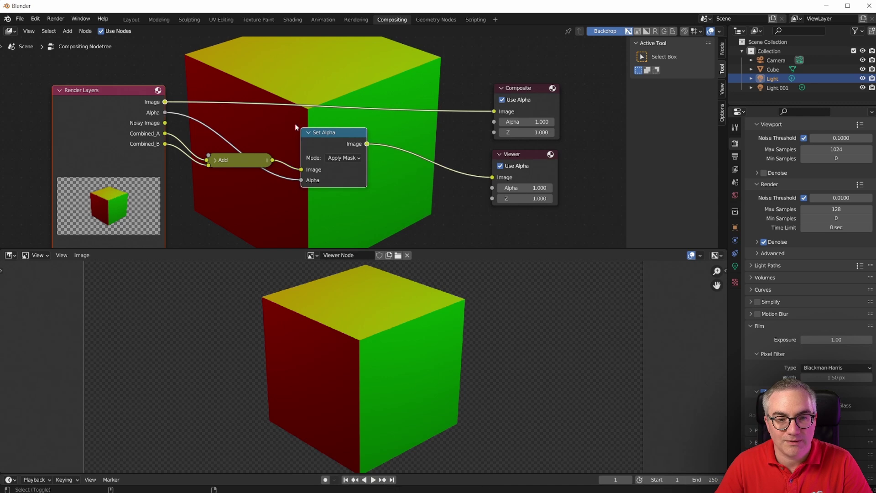
pyautogui.keyDown('ctrl'); pyautogui.keyDown('shift'); pyautogui.click(168, 108); pyautogui.keyUp('shift'); pyautogui.keyUp('ctrl')
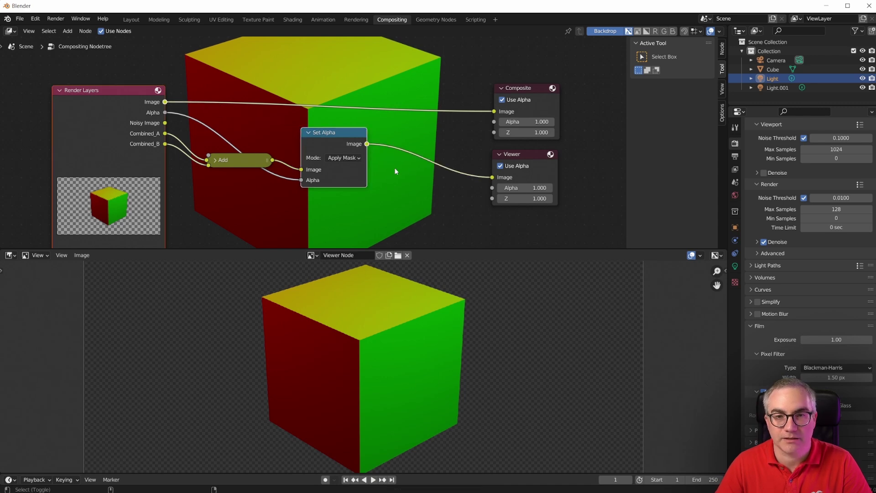
pyautogui.keyDown('ctrl'); pyautogui.keyDown('shift'); pyautogui.click(165, 134); pyautogui.keyUp('shift'); pyautogui.keyUp('ctrl')
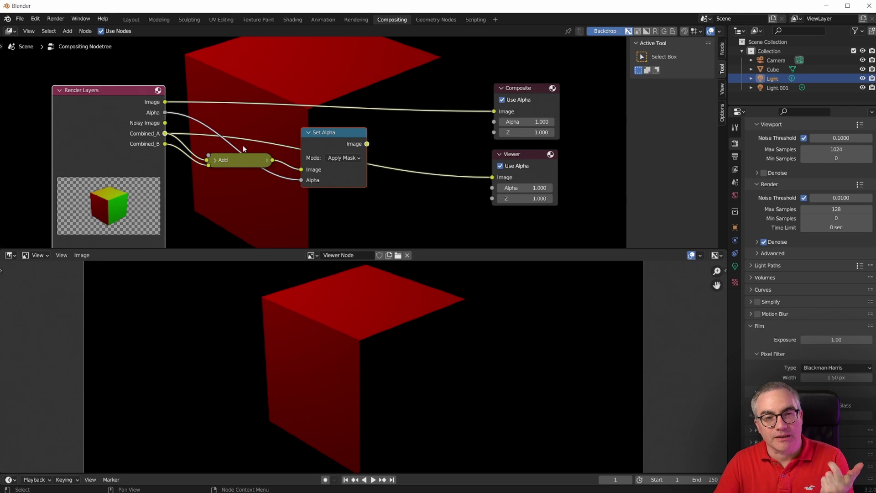
# Step: Delete the Add node and feed Combined_A straight into the Set Alpha node
pyautogui.keyDown('ctrl'); pyautogui.keyDown('shift'); pyautogui.click(367, 142); pyautogui.keyUp('shift'); pyautogui.keyUp('ctrl')
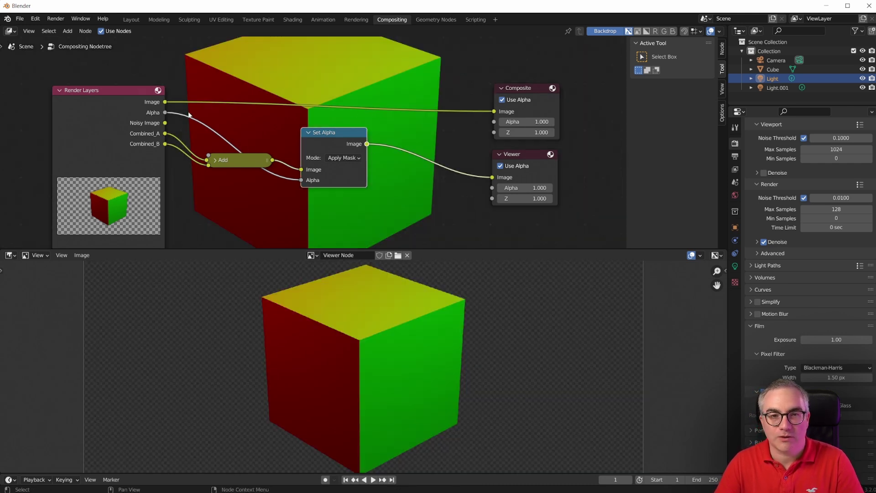
pyautogui.click(164, 105)
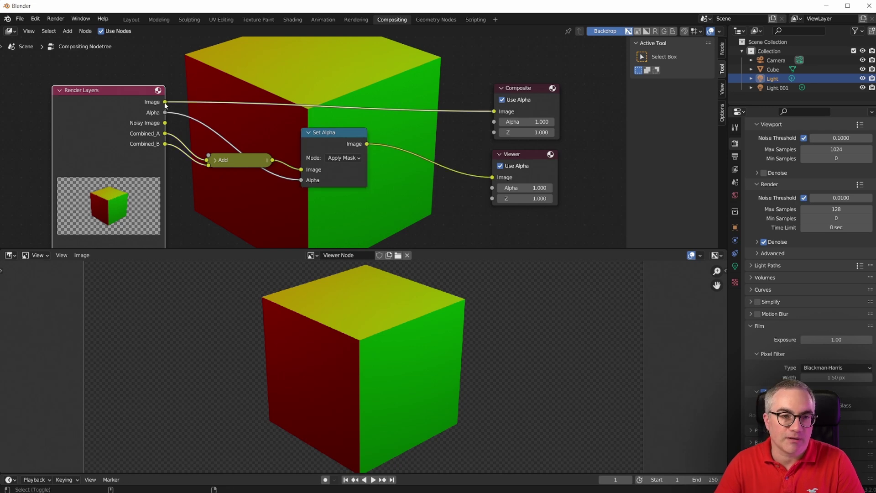
pyautogui.click(331, 134)
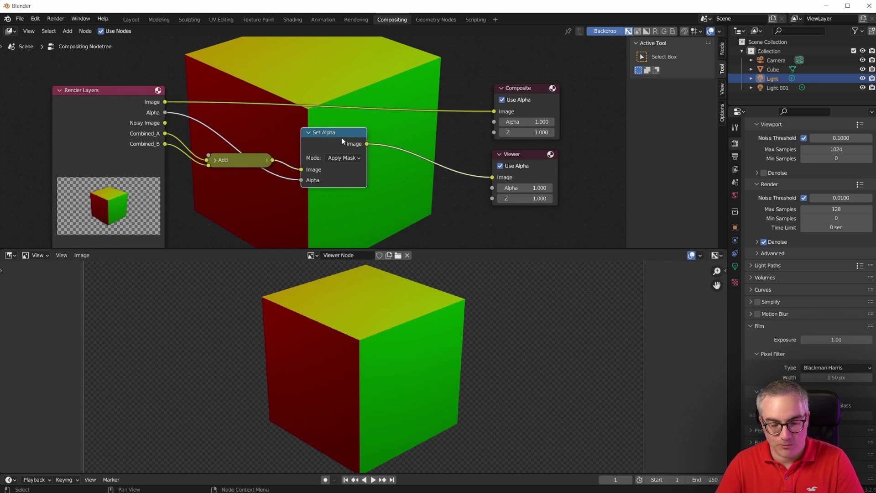
pyautogui.moveTo(323, 144); pyautogui.dragTo(316, 143)
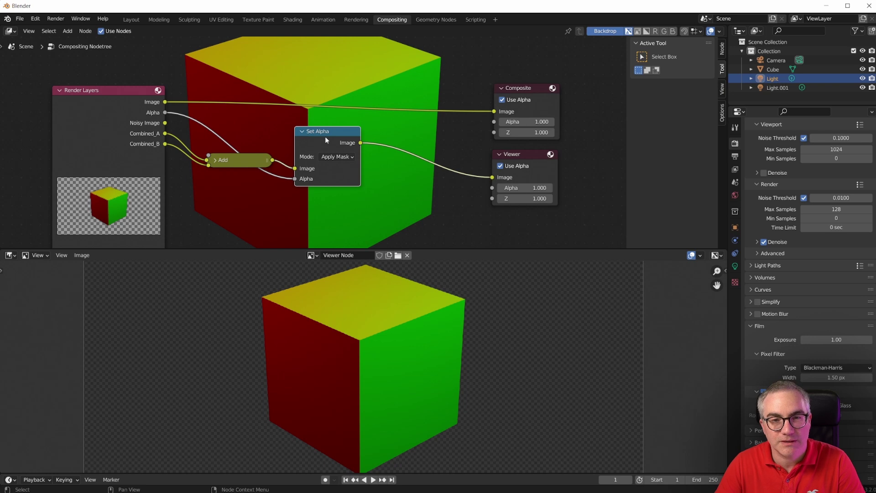
pyautogui.moveTo(165, 133); pyautogui.dragTo(297, 166)
pyautogui.click(233, 160)
pyautogui.press('x')
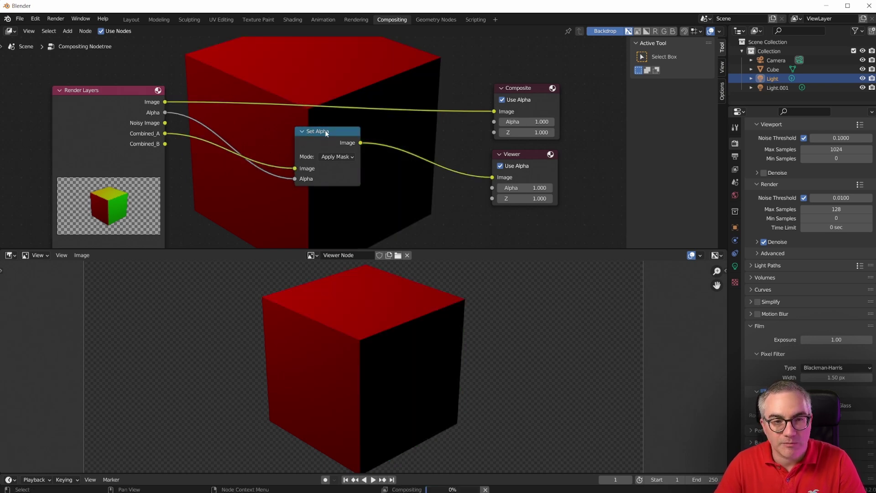
pyautogui.moveTo(325, 130); pyautogui.dragTo(269, 122)
# Step: Duplicate Set Alpha below and wire Combined_B and the render Alpha into the copy
pyautogui.hotkey('shift', 'd')
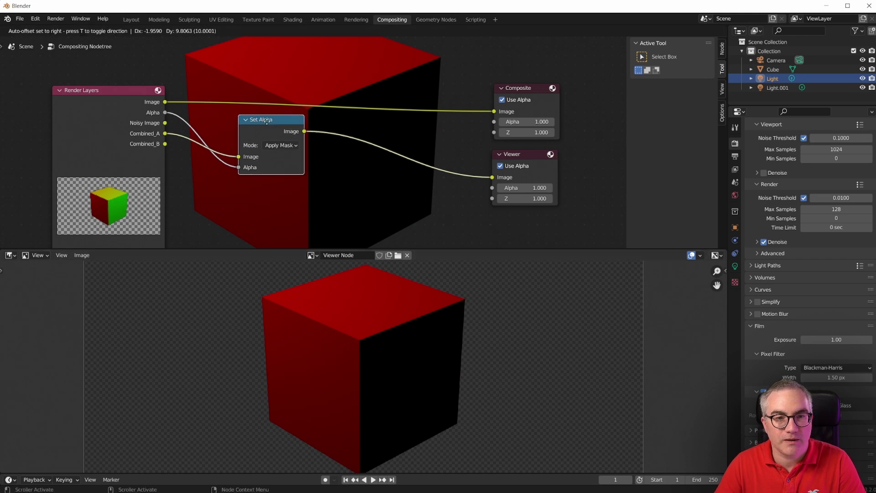
pyautogui.click(266, 187)
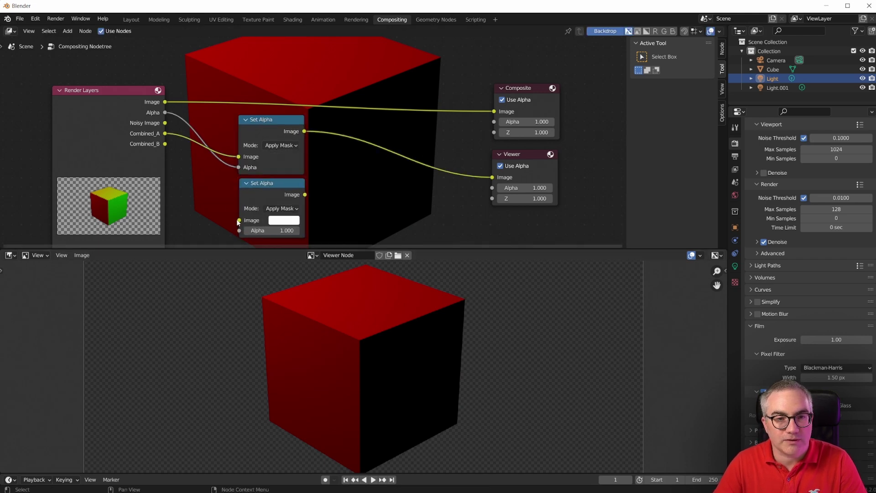
pyautogui.moveTo(238, 220); pyautogui.dragTo(166, 144)
pyautogui.moveTo(164, 112); pyautogui.dragTo(239, 232)
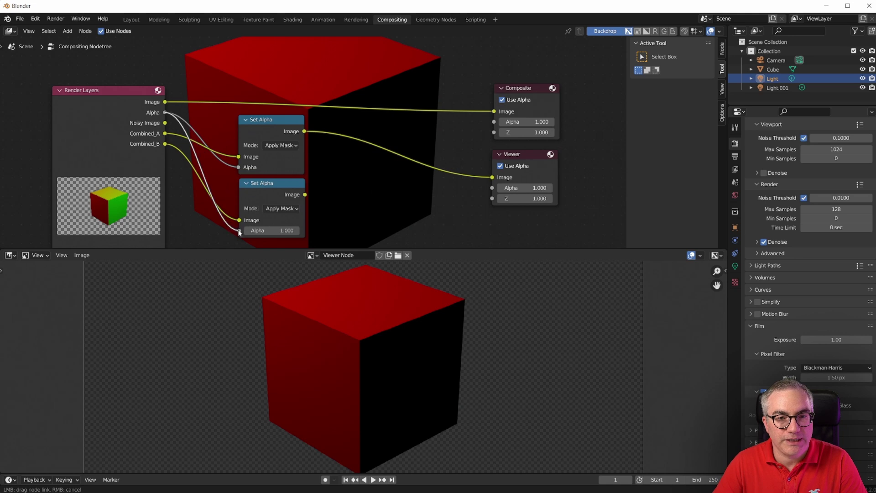
pyautogui.moveTo(335, 199); pyautogui.dragTo(335, 199)
# Step: Preview both Set Alpha results and rearrange the Composite and Viewer nodes
pyautogui.keyDown('ctrl'); pyautogui.keyDown('shift'); pyautogui.click(287, 201); pyautogui.keyUp('shift'); pyautogui.keyUp('ctrl')
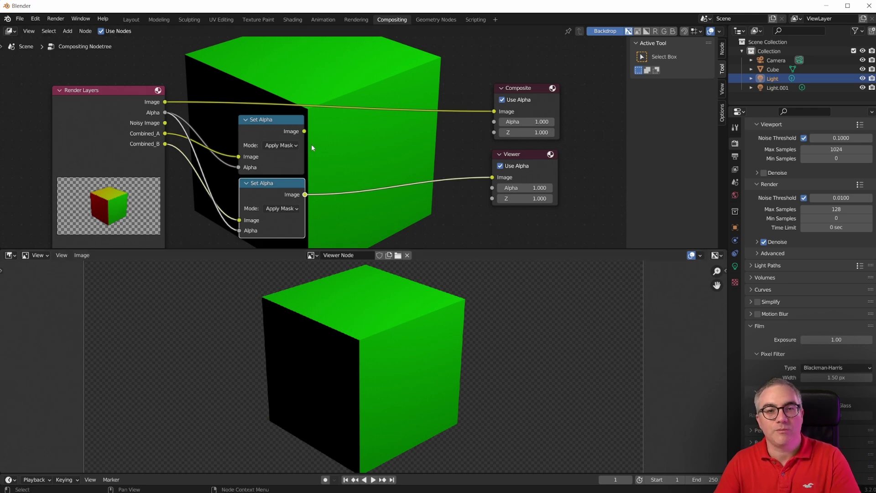
pyautogui.keyDown('ctrl'); pyautogui.keyDown('shift'); pyautogui.click(306, 131); pyautogui.keyUp('shift'); pyautogui.keyUp('ctrl')
pyautogui.keyDown('ctrl'); pyautogui.keyDown('shift'); pyautogui.click(304, 194); pyautogui.keyUp('shift'); pyautogui.keyUp('ctrl')
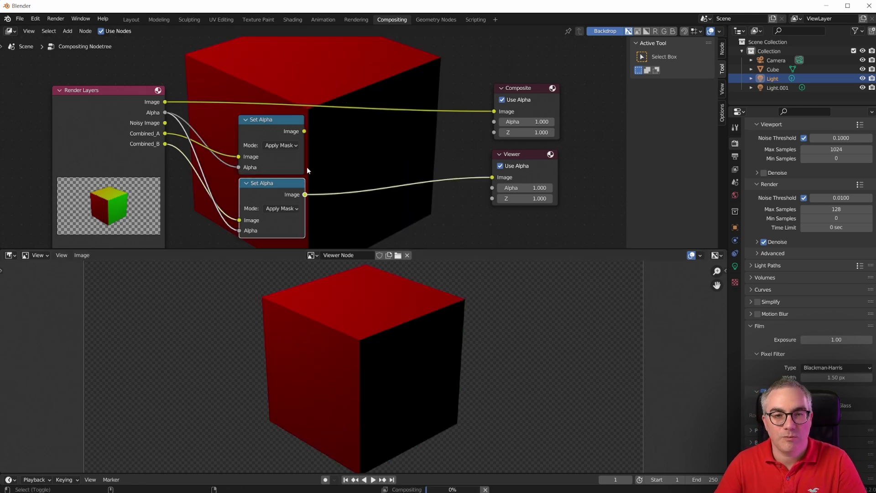
pyautogui.keyDown('ctrl'); pyautogui.keyDown('shift'); pyautogui.click(303, 166); pyautogui.keyUp('shift'); pyautogui.keyUp('ctrl')
pyautogui.moveTo(505, 83)
pyautogui.mouseDown()
pyautogui.moveTo(507, 51)
pyautogui.moveTo(506, 99)
pyautogui.mouseUp()
pyautogui.moveTo(440, 171); pyautogui.dragTo(439, 145, button='middle')
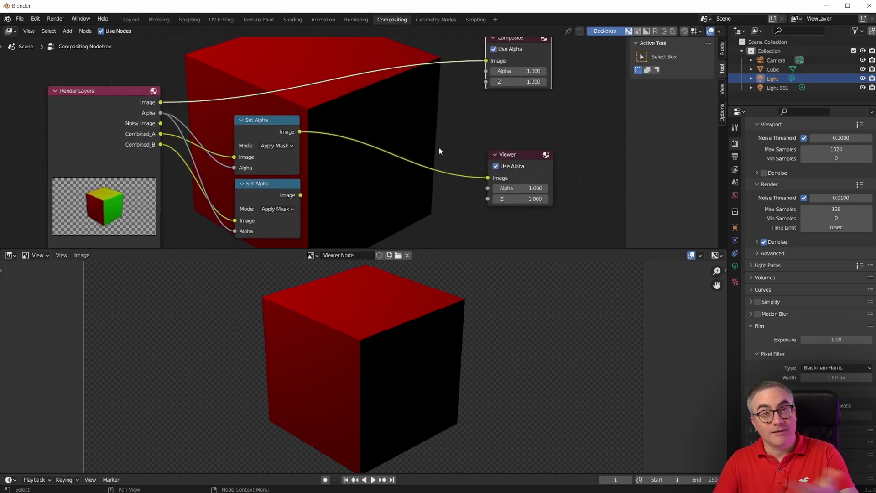
pyautogui.click(55, 19)
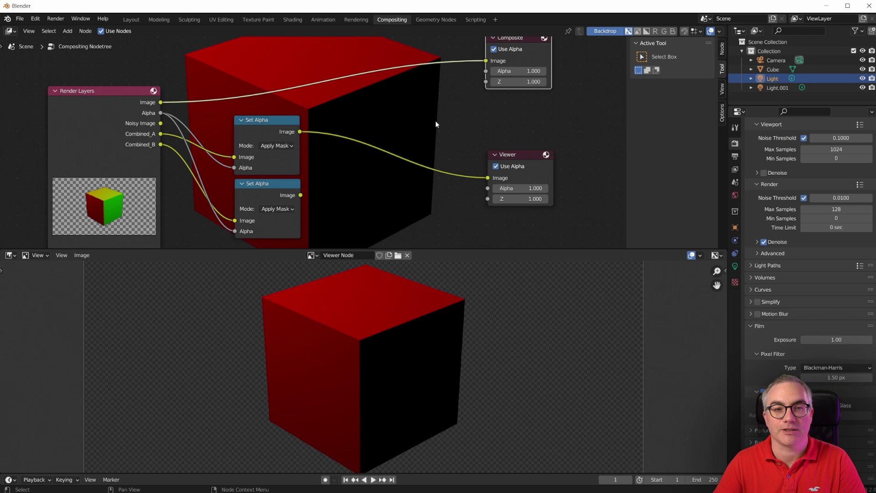
pyautogui.moveTo(511, 155); pyautogui.dragTo(546, 111)
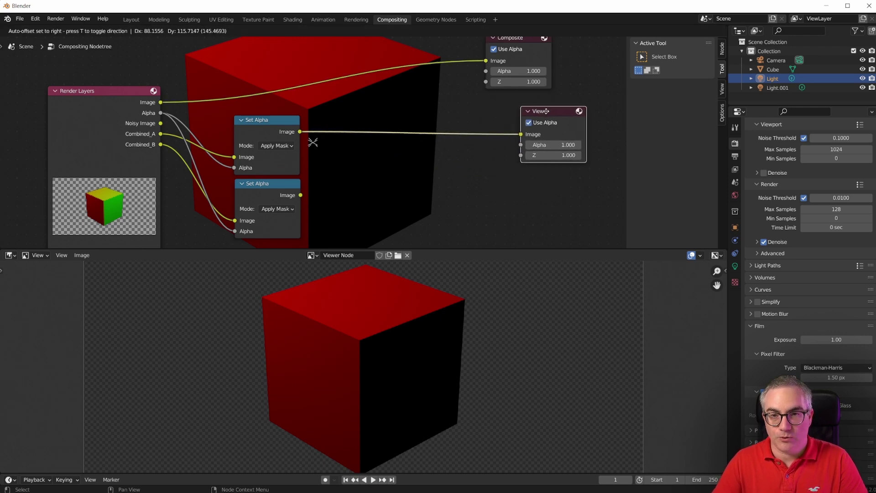
# Step: Add a File Output node and connect the upper Set Alpha image into it
pyautogui.click(428, 148)
pyautogui.hotkey('shift', 'a')
pyautogui.moveTo(418, 170)
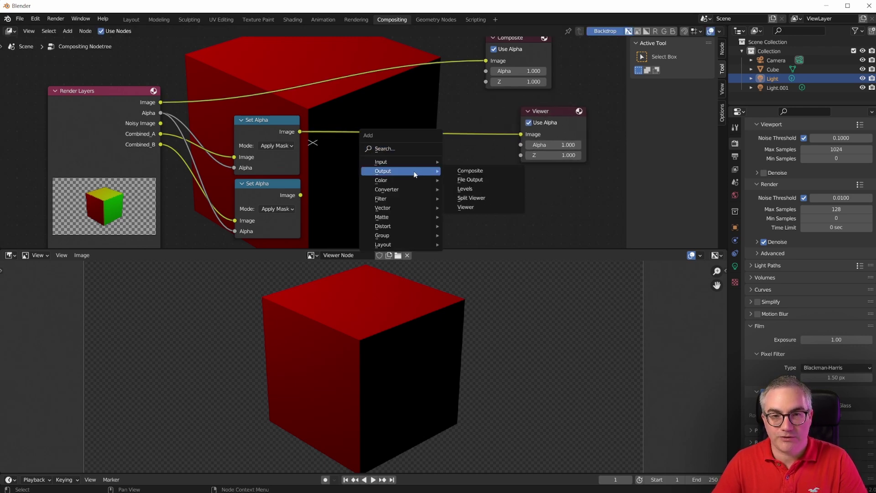
pyautogui.click(477, 180)
pyautogui.click(393, 108)
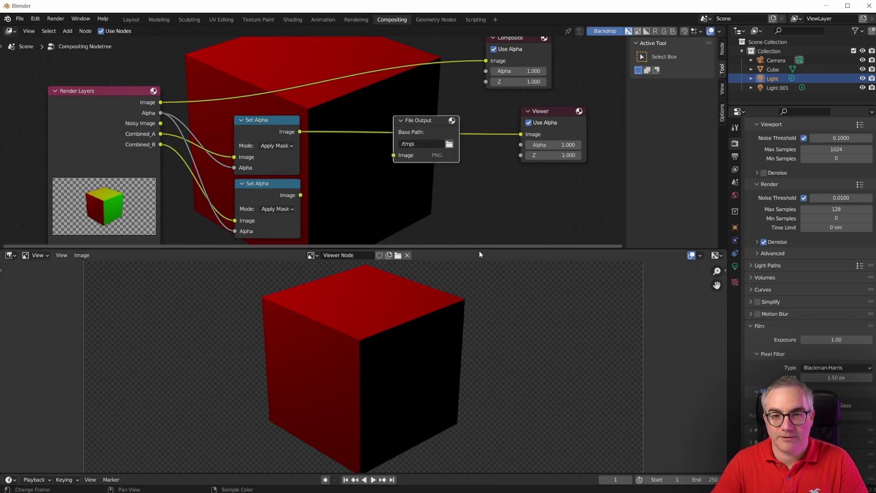
pyautogui.moveTo(479, 250); pyautogui.dragTo(479, 353)
pyautogui.moveTo(423, 174)
pyautogui.mouseDown()
pyautogui.moveTo(407, 154)
pyautogui.moveTo(412, 173)
pyautogui.mouseUp()
pyautogui.moveTo(299, 184); pyautogui.dragTo(385, 206)
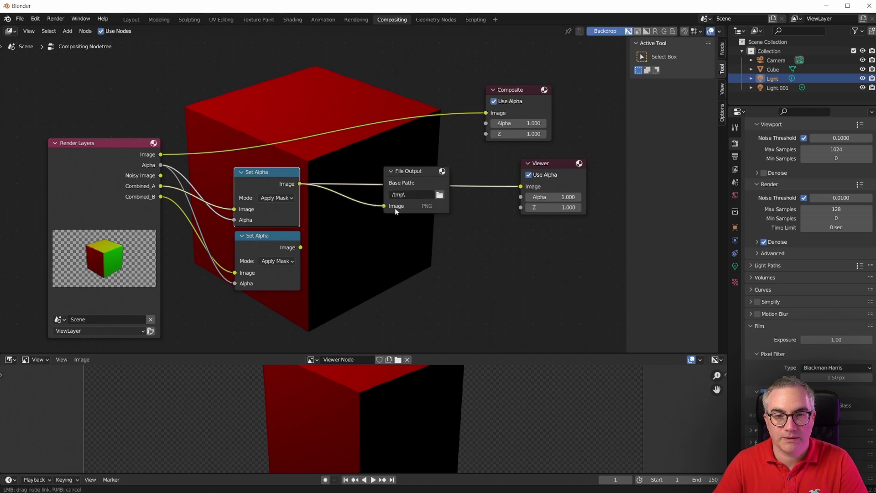
pyautogui.moveTo(409, 169); pyautogui.dragTo(410, 155)
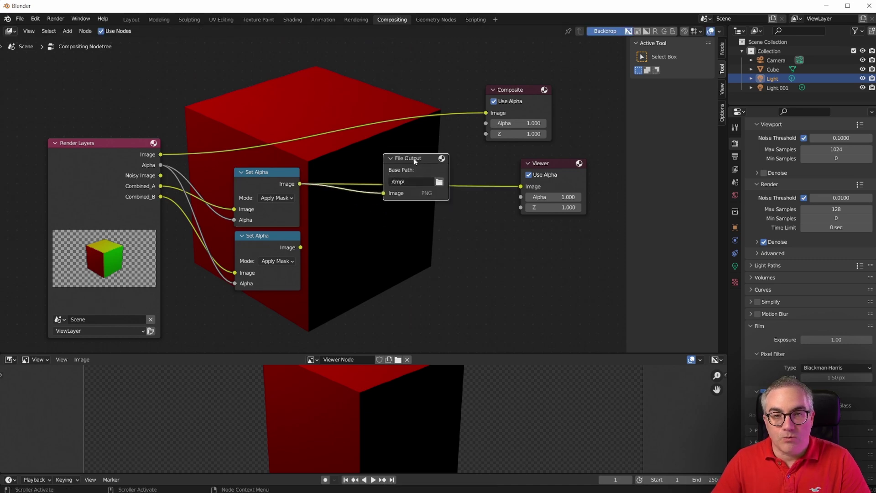
# Step: Show the File Output node's settings in a widened Node sidebar, checking passes and output settings
pyautogui.click(722, 48)
pyautogui.click(636, 95)
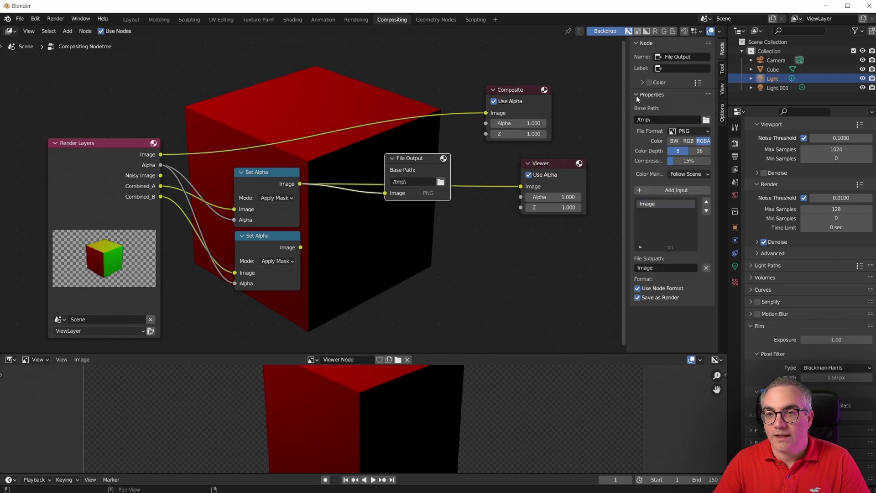
pyautogui.moveTo(625, 188); pyautogui.dragTo(574, 186)
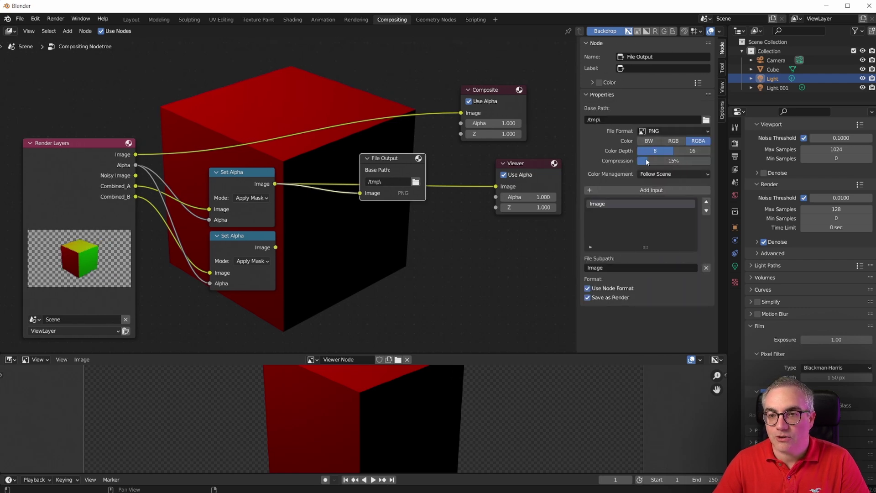
pyautogui.click(735, 169)
pyautogui.scroll(-1, 805, 213)
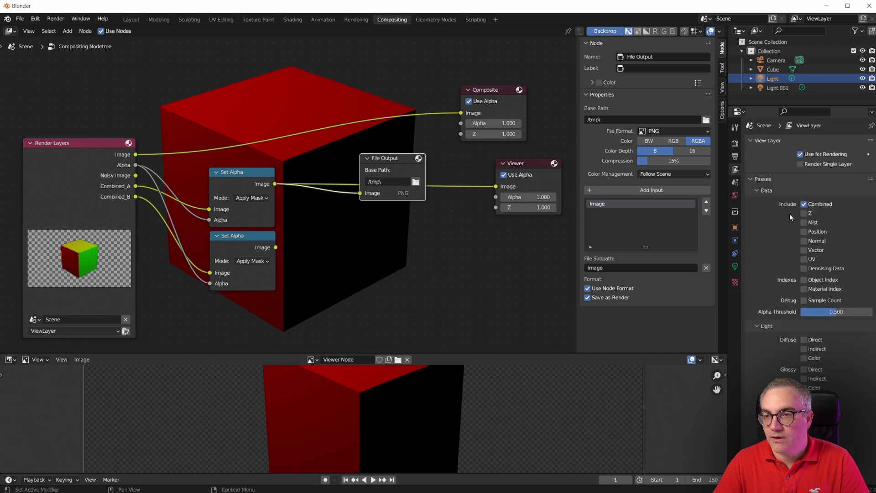
pyautogui.click(735, 158)
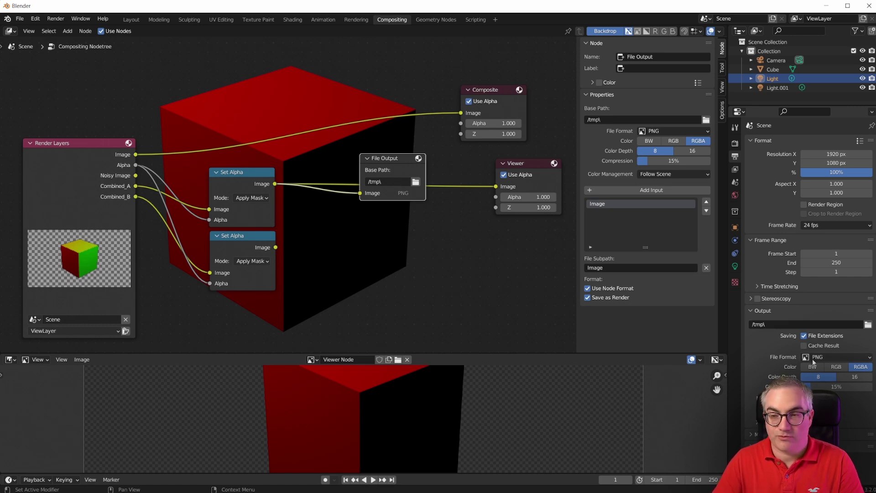
# Step: Reposition the File Output node and place the Viewer node above it
pyautogui.press('g')
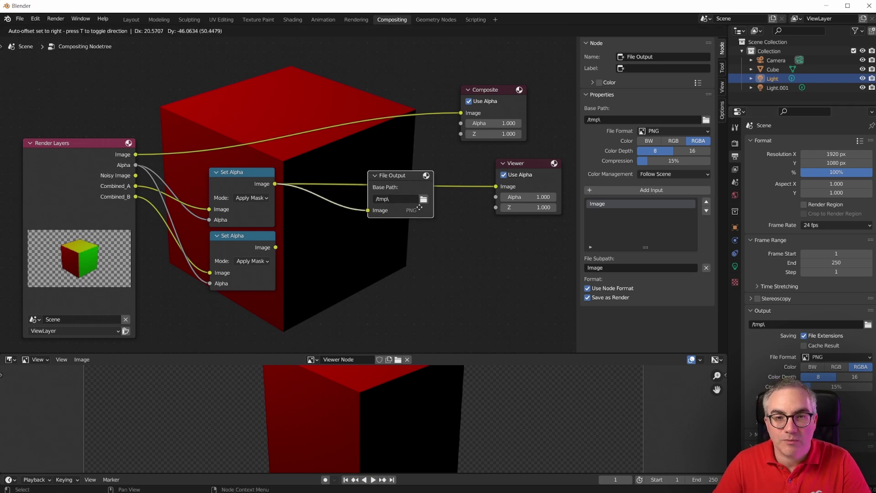
pyautogui.click(488, 169)
pyautogui.moveTo(545, 171); pyautogui.dragTo(427, 80)
pyautogui.moveTo(401, 174); pyautogui.dragTo(428, 171)
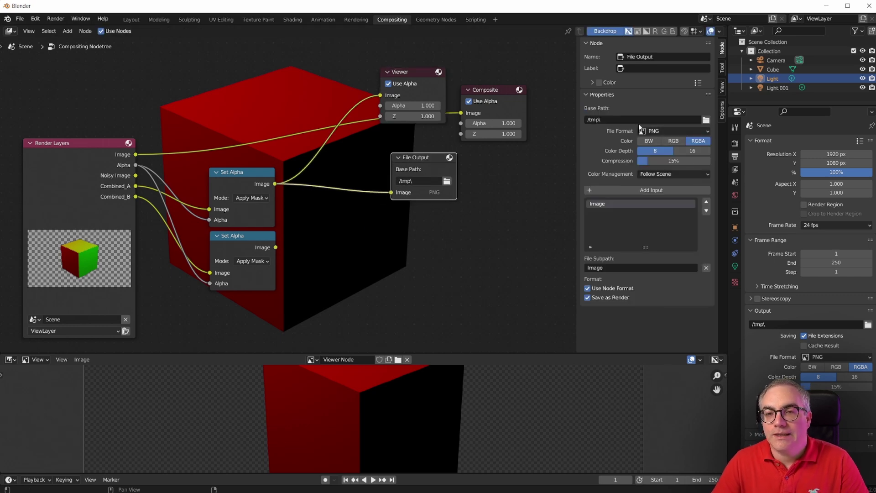
# Step: Set the File Output base path to //red, format to OpenEXR and codec to DWAA (lossy)
pyautogui.click(626, 119)
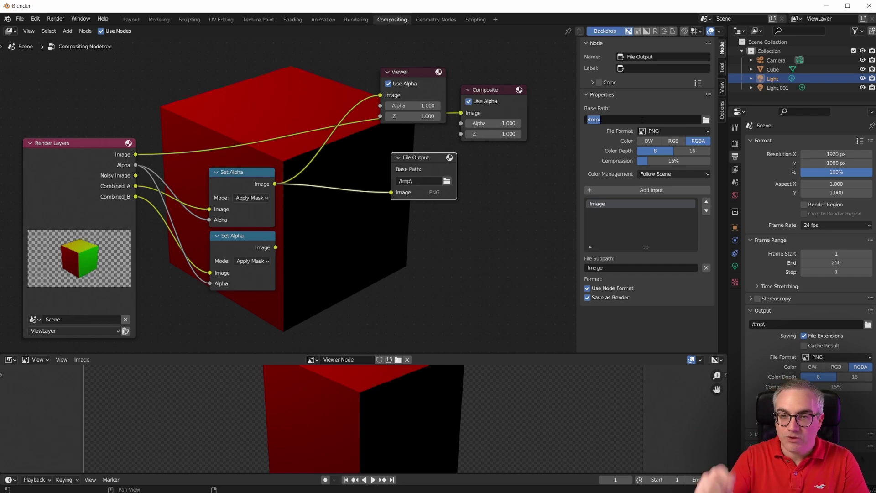
pyautogui.write('//red')
pyautogui.press('Return')
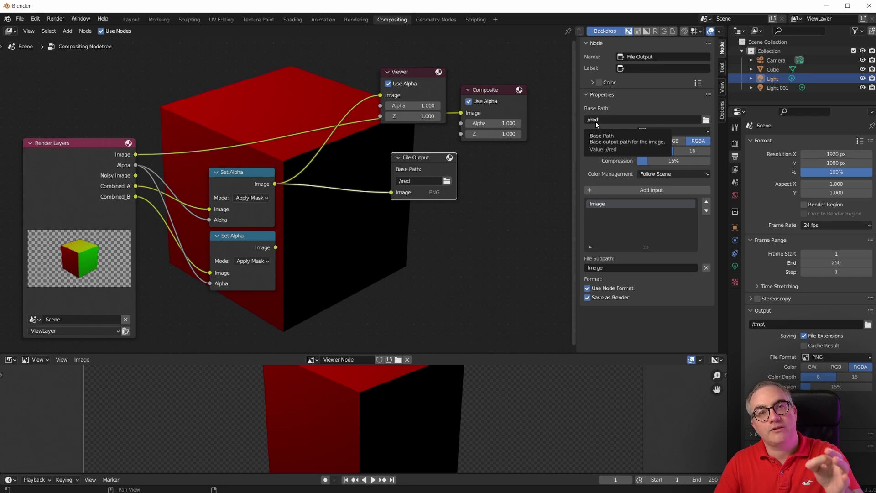
pyautogui.click(668, 131)
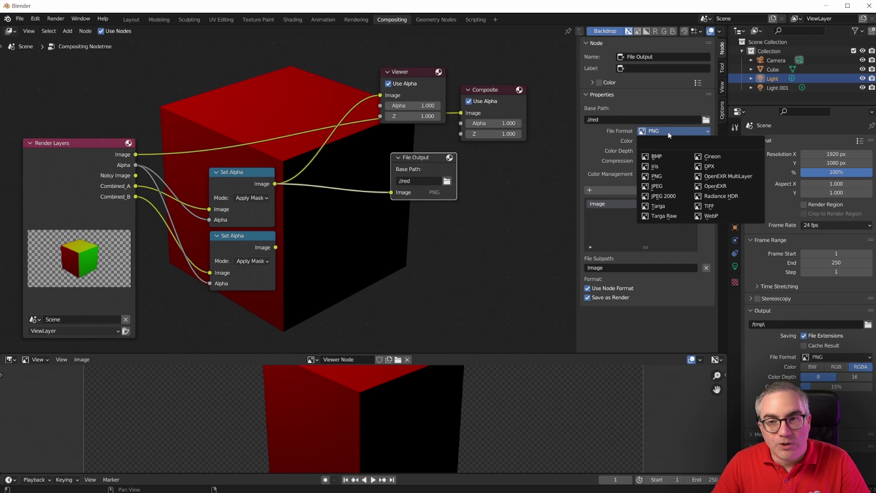
pyautogui.click(714, 187)
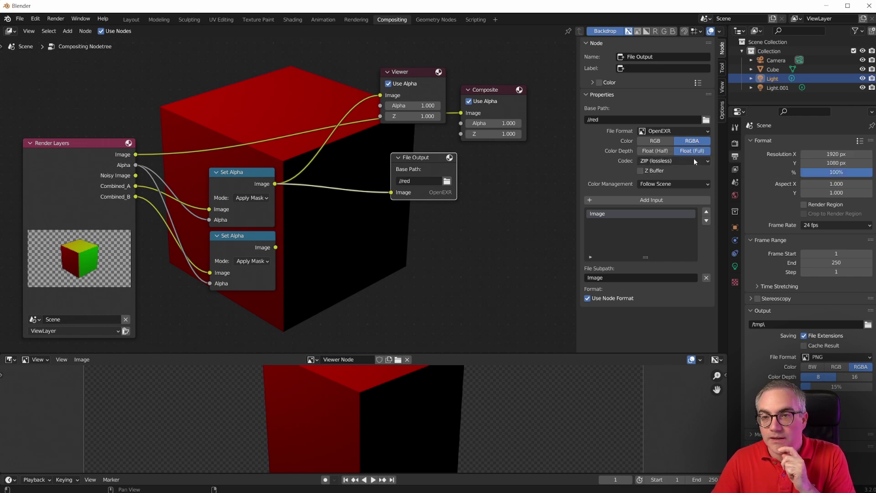
pyautogui.click(664, 163)
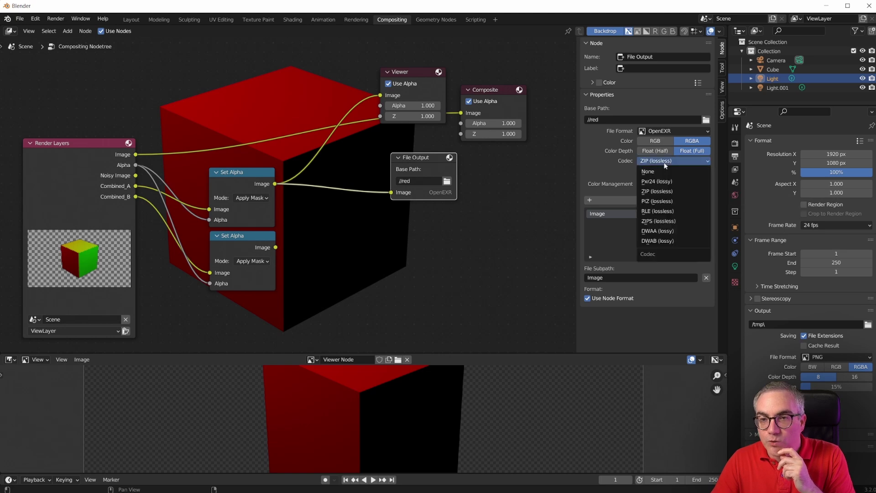
pyautogui.click(659, 233)
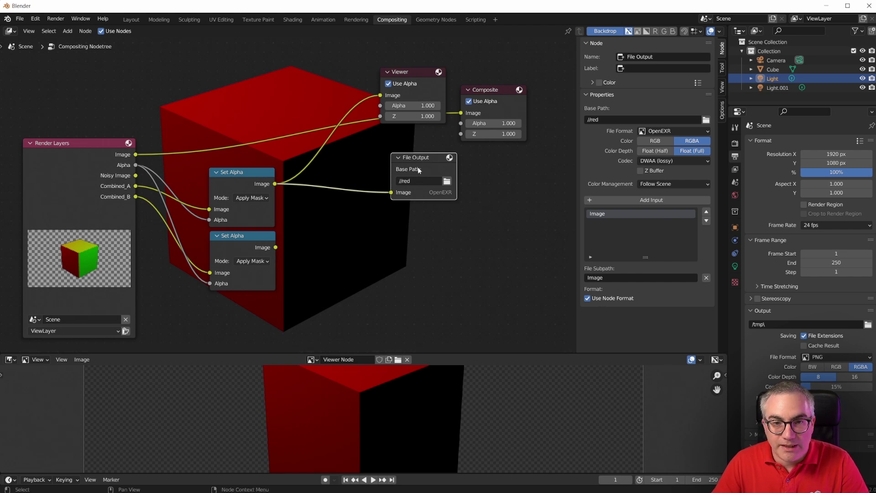
# Step: Duplicate the File Output node and connect the lower Set Alpha result to the copy
pyautogui.keyDown('ctrl'); pyautogui.keyDown('shift'); pyautogui.click(273, 249); pyautogui.keyUp('shift'); pyautogui.keyUp('ctrl')
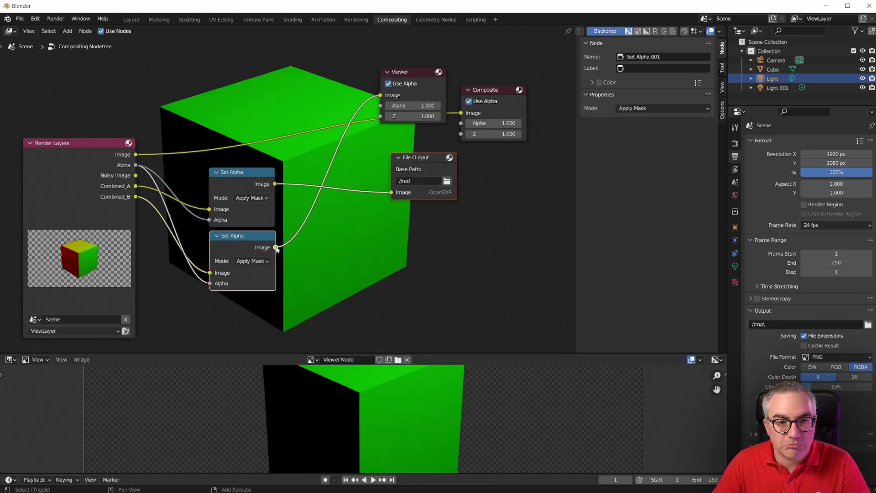
pyautogui.click(417, 158)
pyautogui.hotkey('shift', 'd')
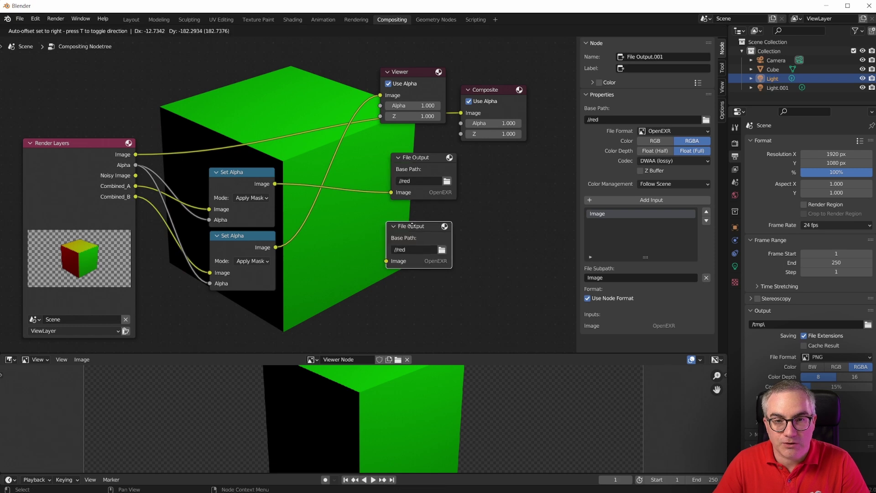
pyautogui.click(417, 219)
pyautogui.click(413, 196)
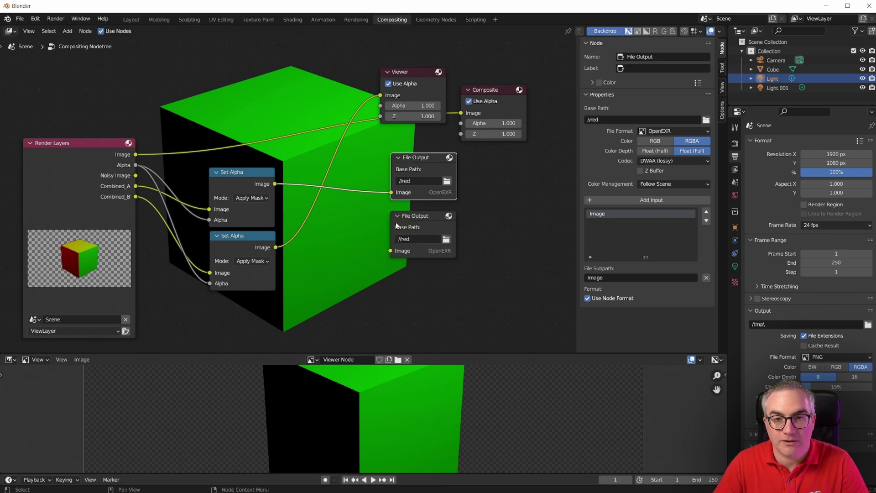
pyautogui.moveTo(391, 251); pyautogui.dragTo(276, 247)
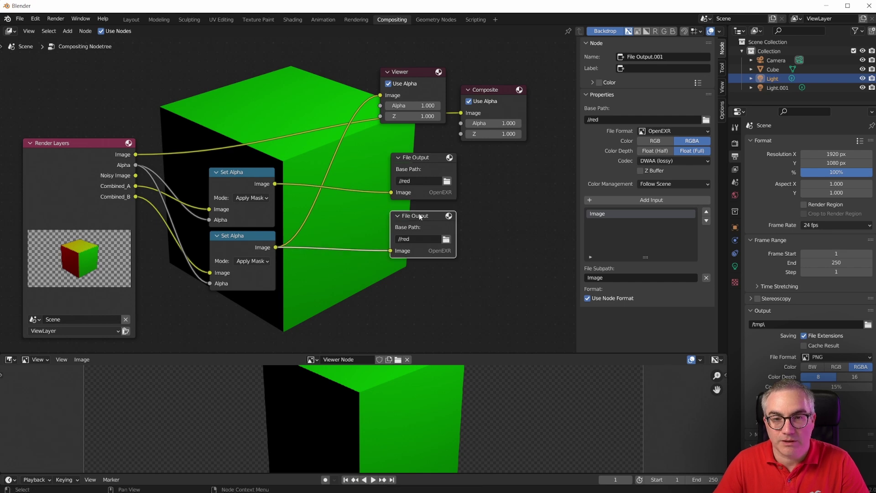
# Step: Set the second File Output's base path to //green and select the Viewer node
pyautogui.click(421, 238)
pyautogui.write('//')
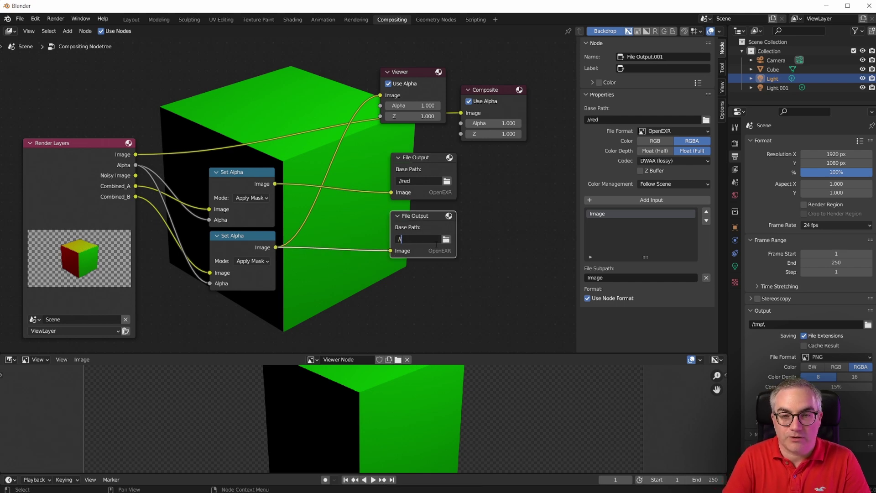
pyautogui.write('green')
pyautogui.press('Return')
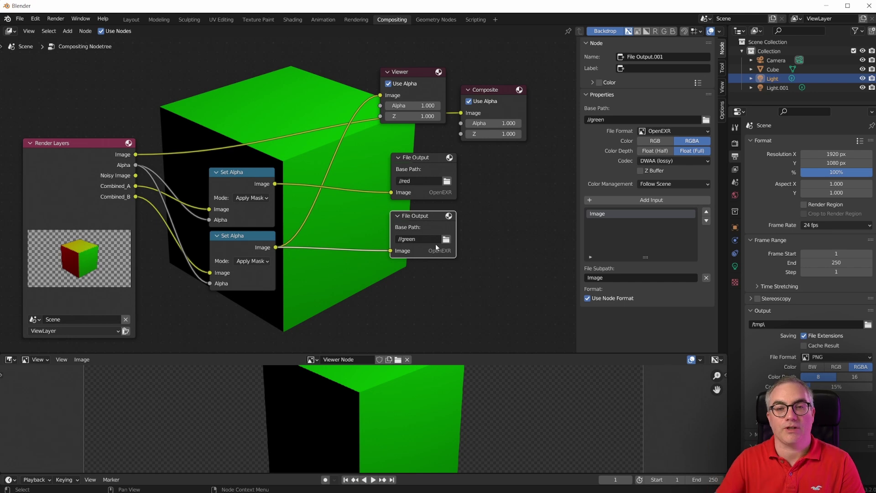
pyautogui.click(56, 19)
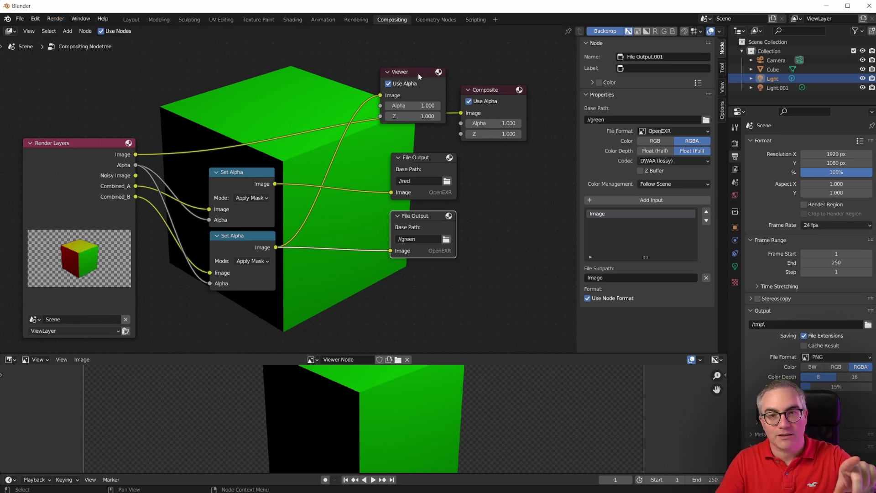
pyautogui.moveTo(419, 74); pyautogui.dragTo(351, 99)
# Step: Delete the Viewer node, move Composite up-left, and show Render Result in the image viewer
pyautogui.press('x')
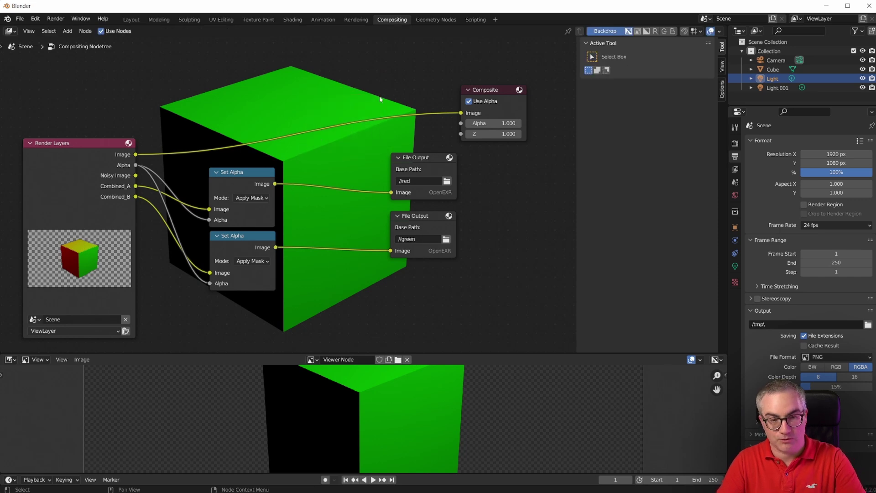
pyautogui.moveTo(484, 90); pyautogui.dragTo(412, 75)
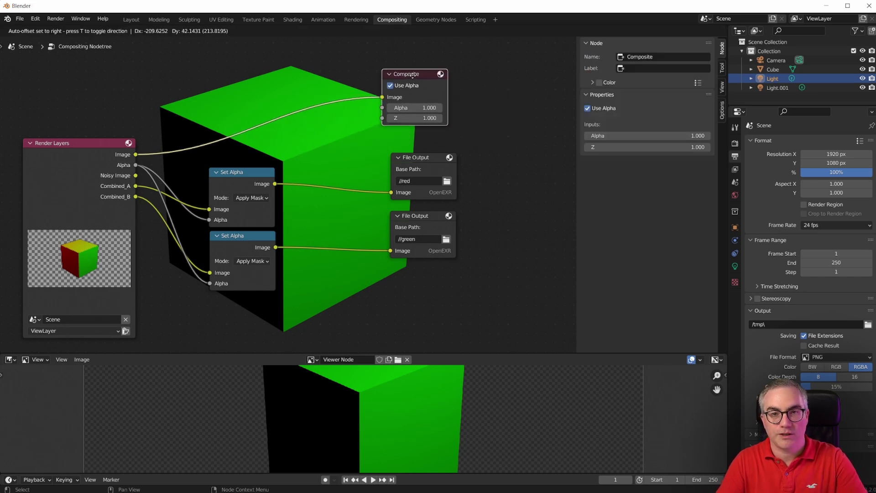
pyautogui.click(312, 359)
pyautogui.click(340, 371)
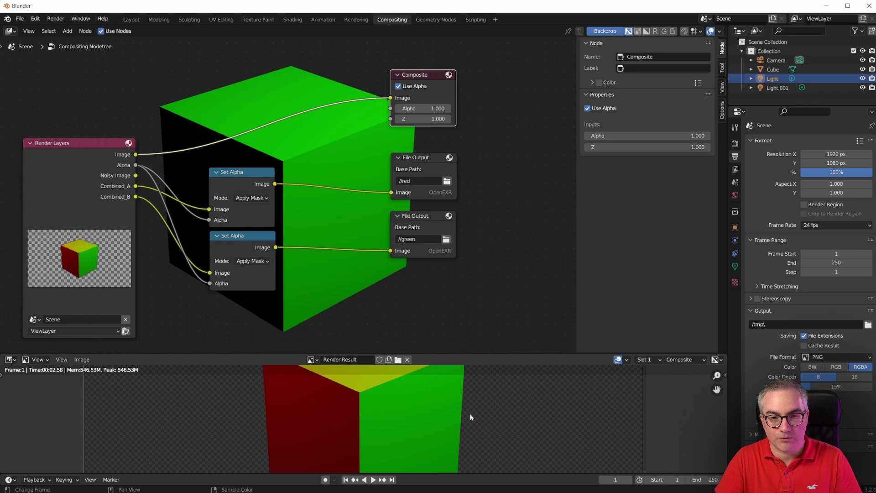
pyautogui.moveTo(493, 448); pyautogui.dragTo(478, 440, button='middle')
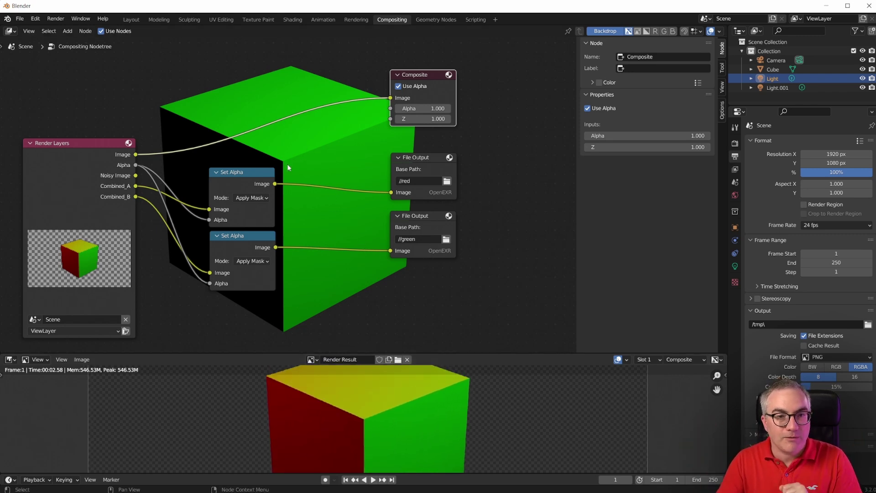
# Step: Tidy the Set Alpha and File Output nodes, preview the upper Set Alpha, then remove the temporary Viewer
pyautogui.moveTo(264, 183); pyautogui.dragTo(262, 177)
pyautogui.moveTo(412, 163); pyautogui.dragTo(409, 171)
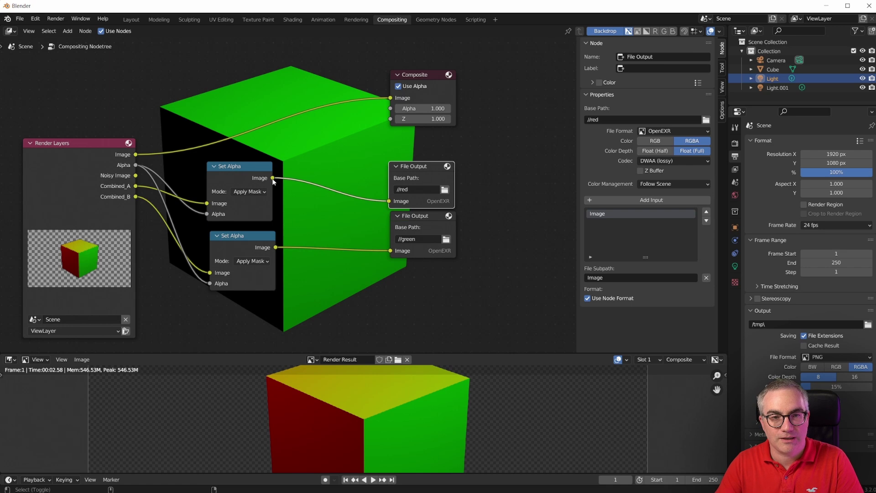
pyautogui.keyDown('ctrl'); pyautogui.keyDown('shift'); pyautogui.click(287, 193); pyautogui.keyUp('shift'); pyautogui.keyUp('ctrl')
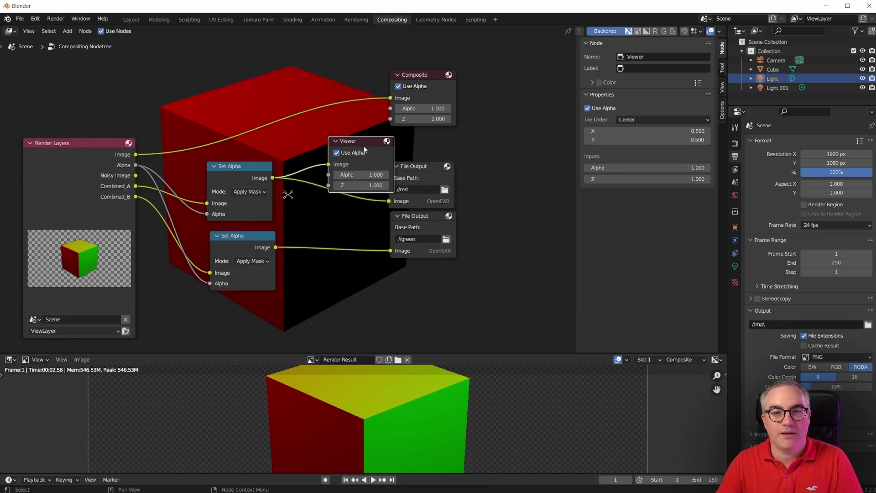
pyautogui.press('x')
pyautogui.moveTo(424, 220); pyautogui.dragTo(421, 239)
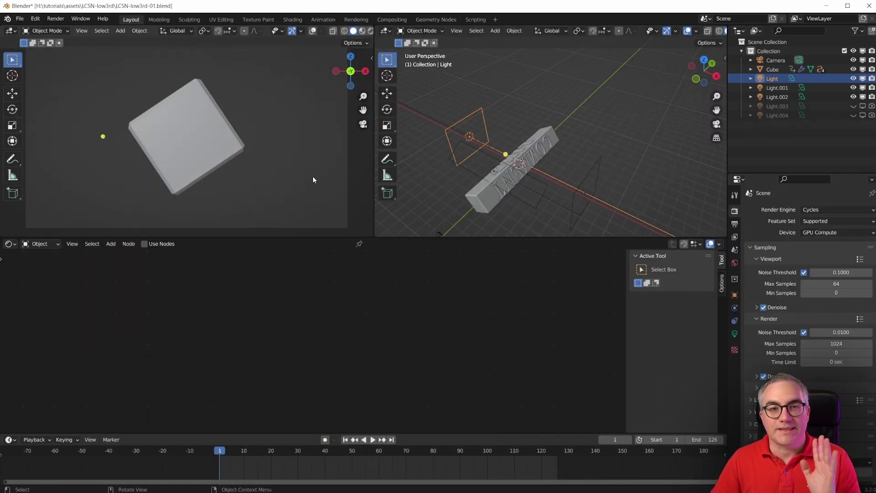
# Step: Play and stop the animation, then inspect Cube, Text.001 and Text in the Outliner
pyautogui.click(373, 440)
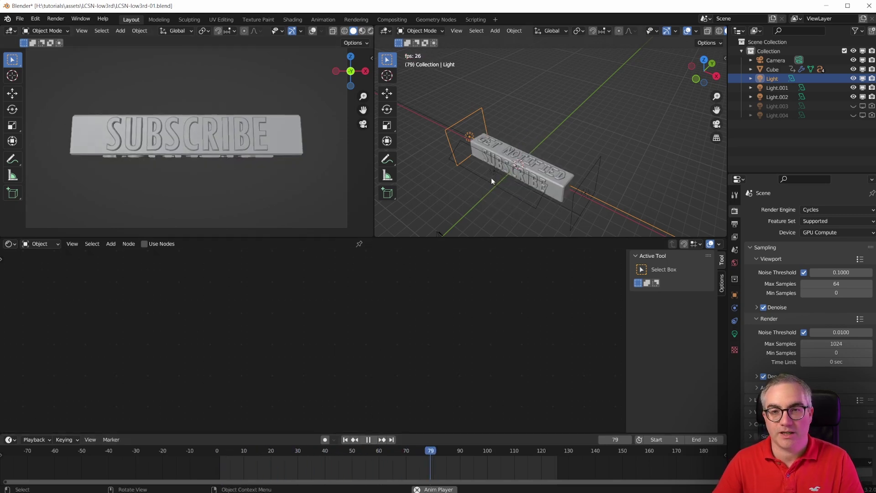
pyautogui.press('space')
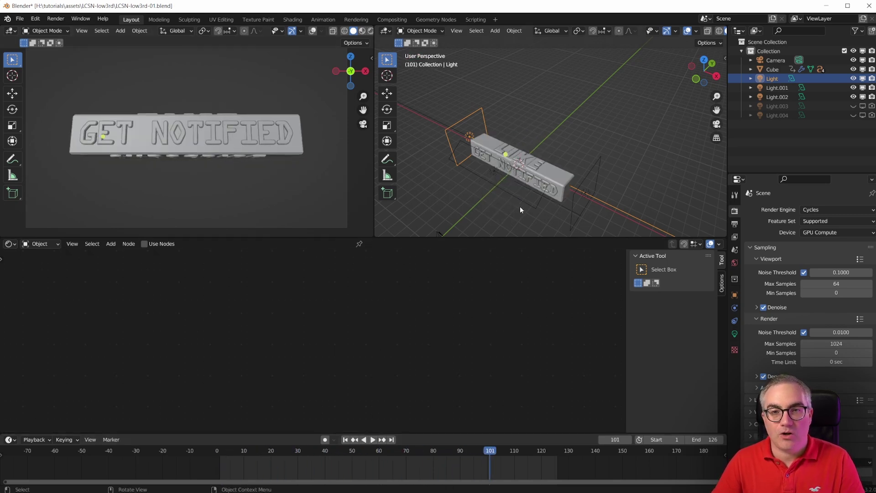
pyautogui.click(751, 69)
pyautogui.click(788, 70)
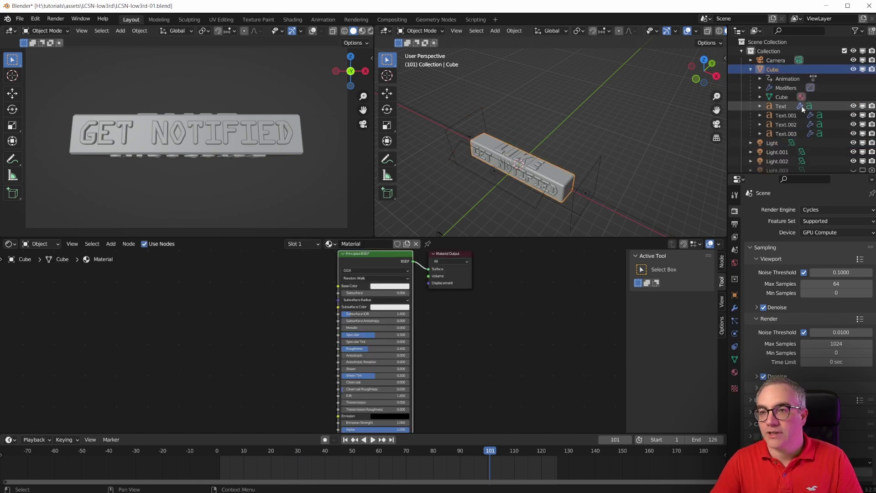
pyautogui.click(786, 115)
pyautogui.click(784, 108)
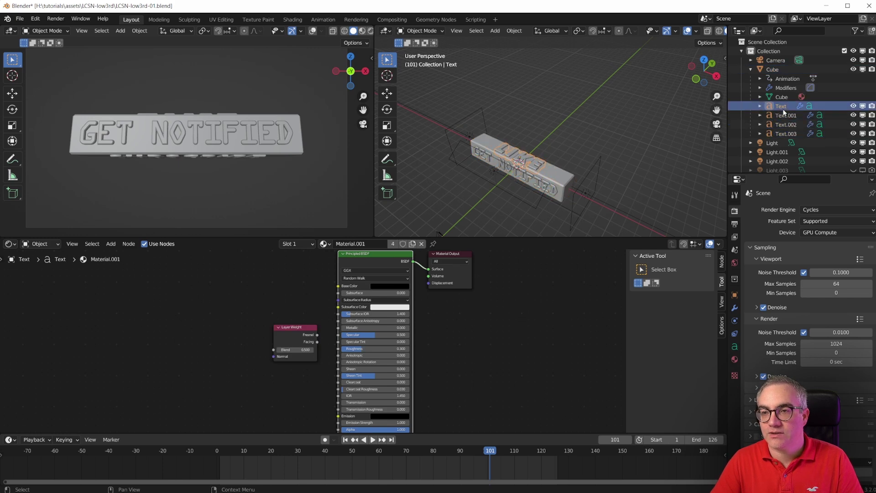
pyautogui.click(771, 70)
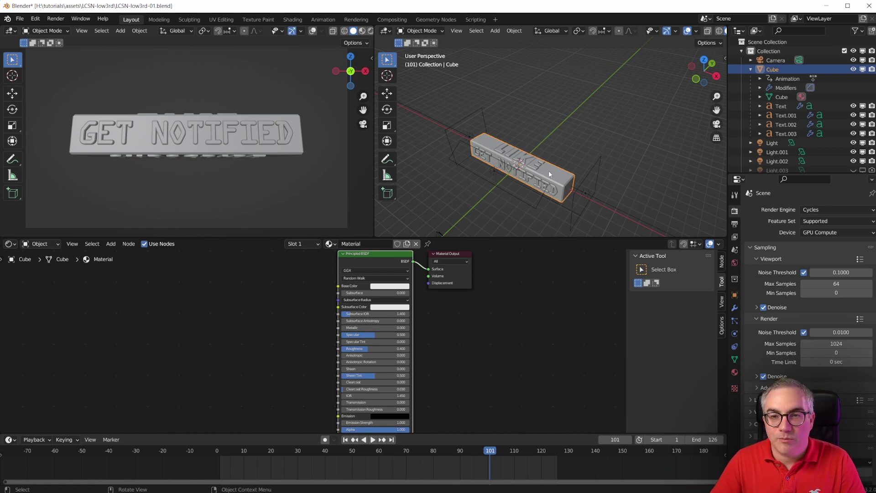
pyautogui.click(10, 243)
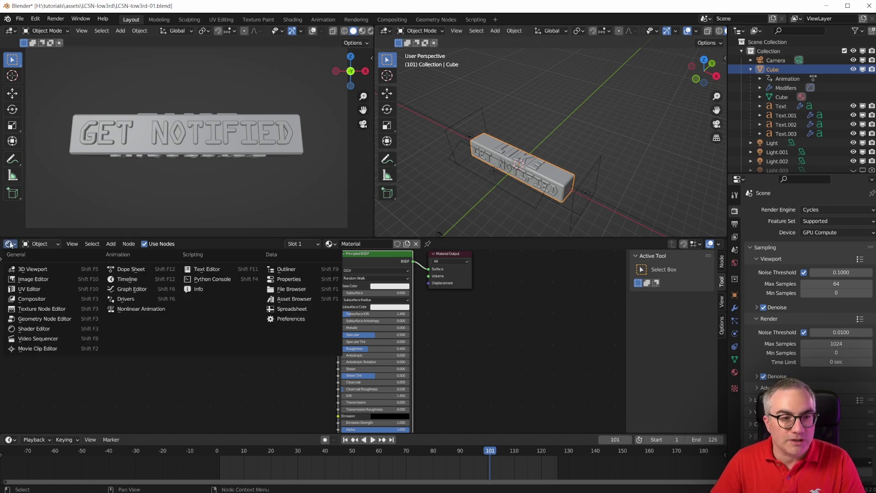
# Step: Turn the lower area into a Graph Editor framing the rotation curves and play from frame 0
pyautogui.click(130, 289)
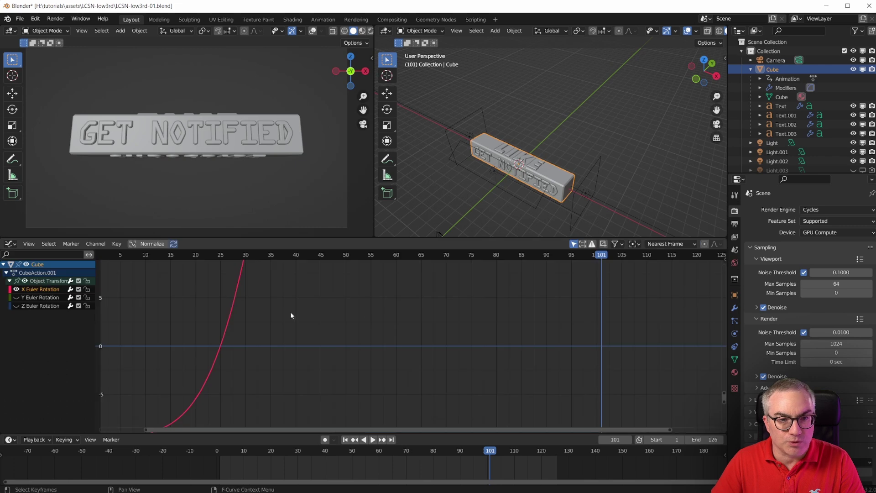
pyautogui.press('Home')
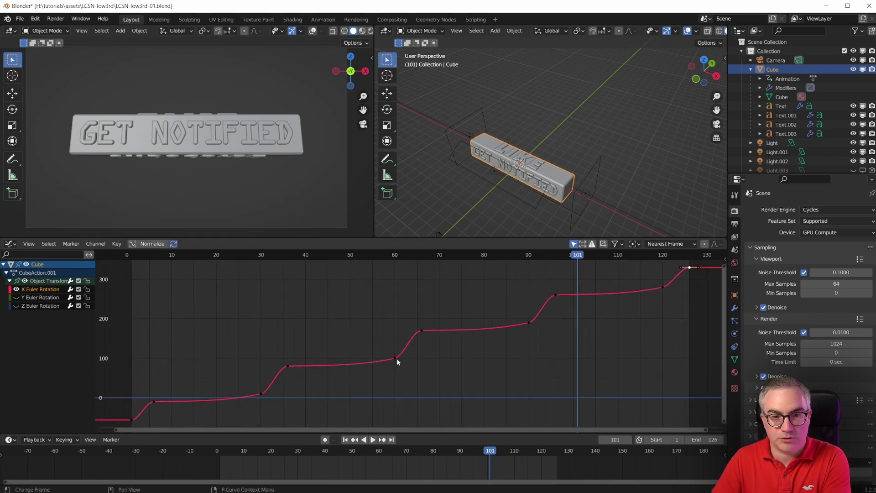
pyautogui.scroll(1, 404, 365)
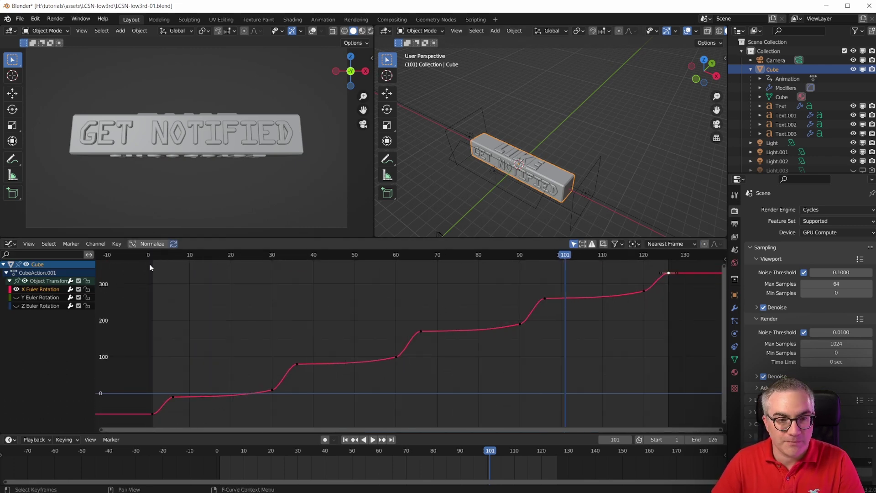
pyautogui.moveTo(149, 255); pyautogui.dragTo(664, 267)
pyautogui.press('space')
pyautogui.press('space')
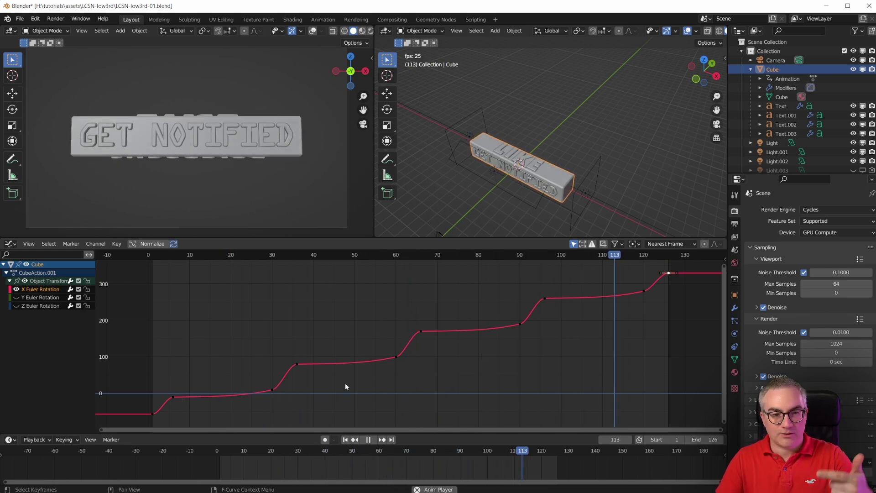
# Step: Show the Z Euler Rotation curve, stop at frame 59, and set the left viewport to Rendered shading
pyautogui.click(30, 305)
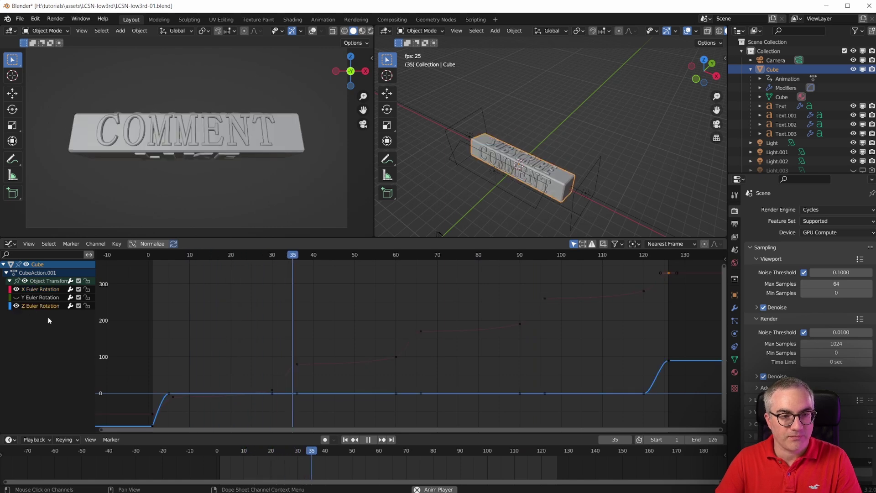
pyautogui.press('Home')
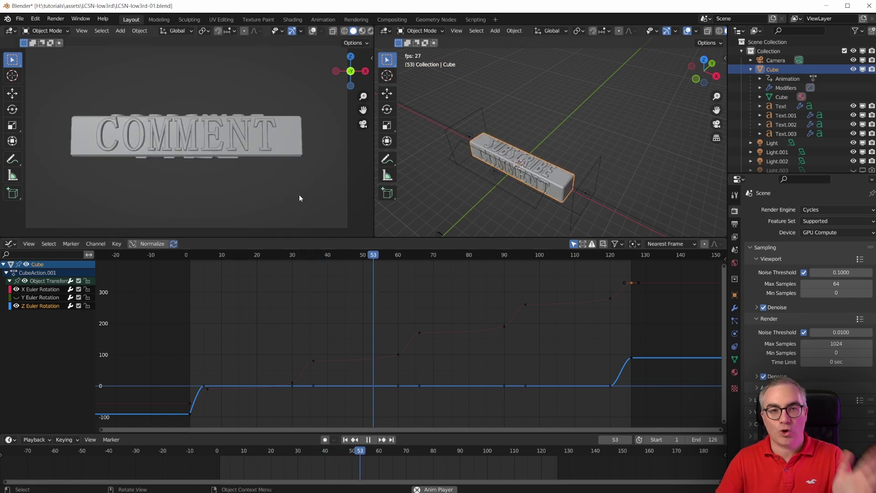
pyautogui.press('space')
pyautogui.click(370, 31)
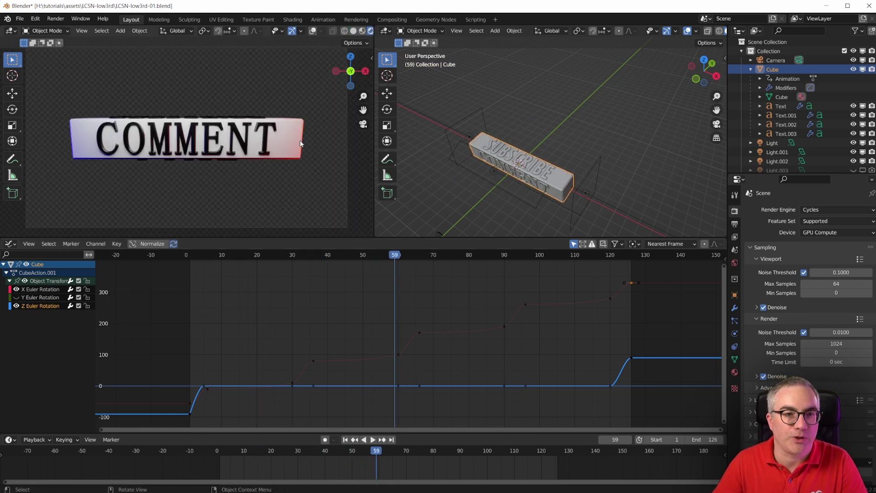
# Step: Select Light, Light.001 and Light.002 around the block while orbiting the views
pyautogui.click(459, 129)
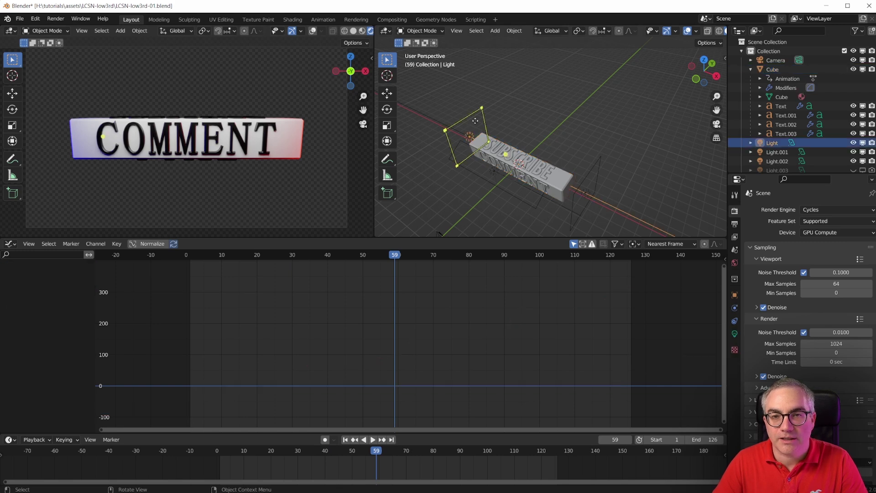
pyautogui.moveTo(459, 128); pyautogui.dragTo(486, 158, button='middle')
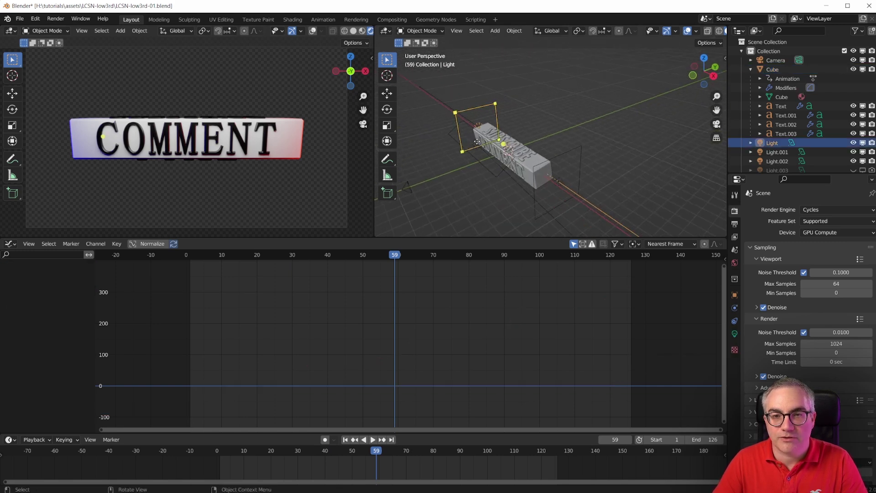
pyautogui.click(477, 145)
pyautogui.moveTo(178, 163); pyautogui.dragTo(214, 167, button='middle')
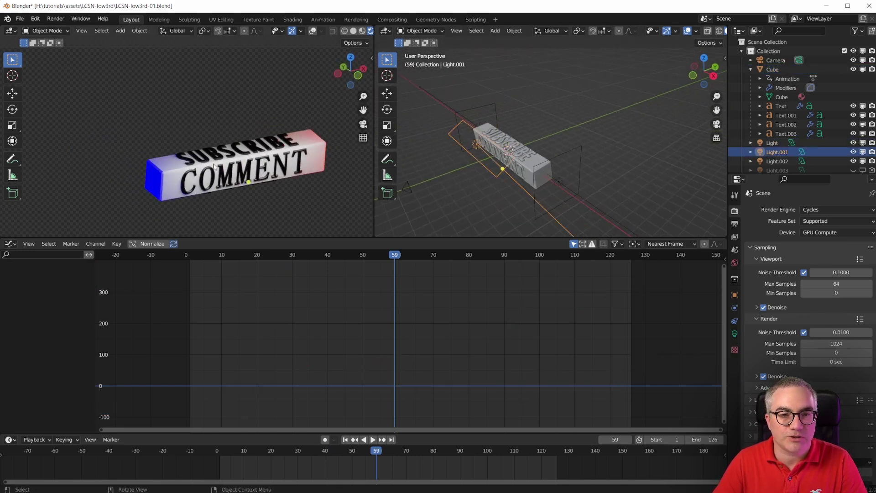
pyautogui.press('KP_0')
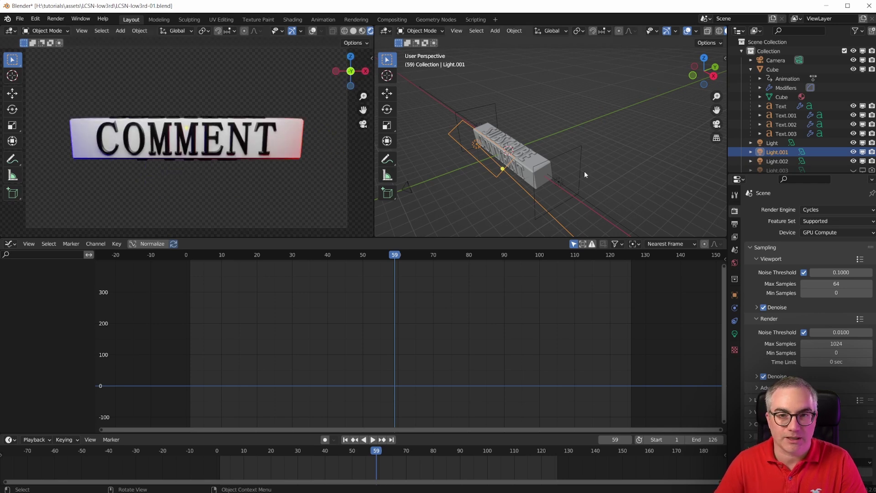
pyautogui.click(480, 107)
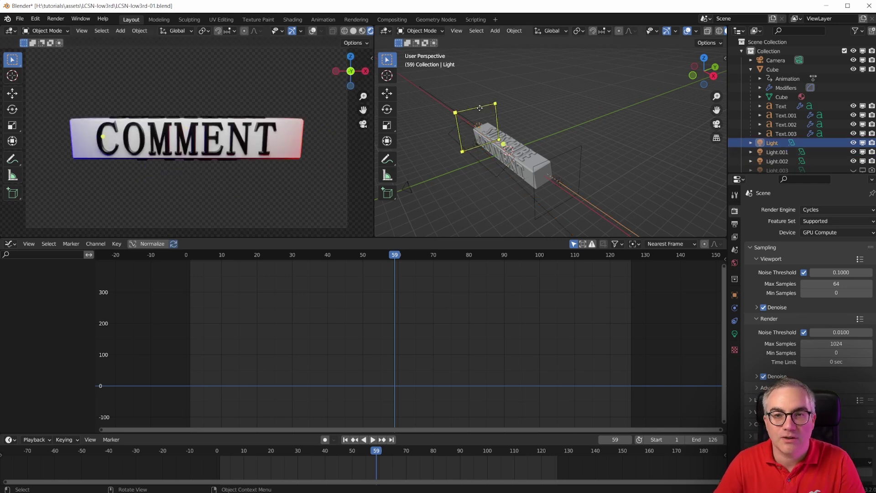
pyautogui.click(573, 155)
pyautogui.moveTo(573, 155); pyautogui.dragTo(619, 173, button='middle')
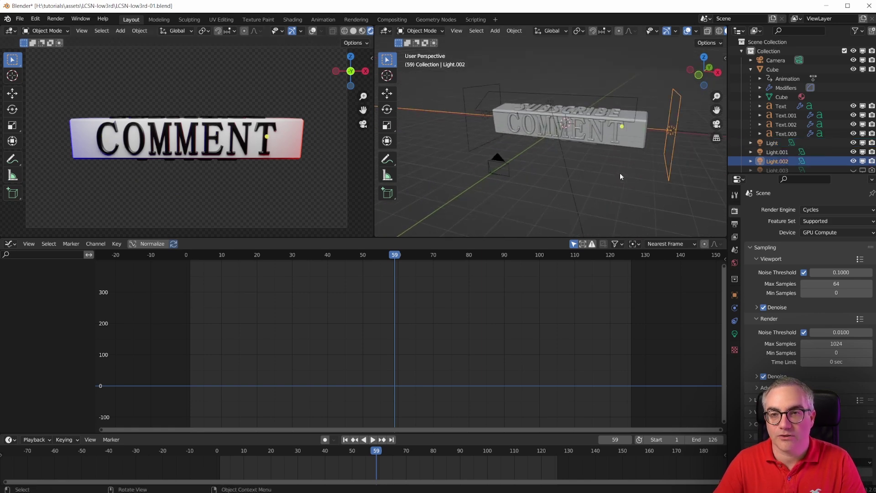
# Step: Review each area light's settings and transform, then show the view layer render passes
pyautogui.click(734, 334)
pyautogui.click(476, 89)
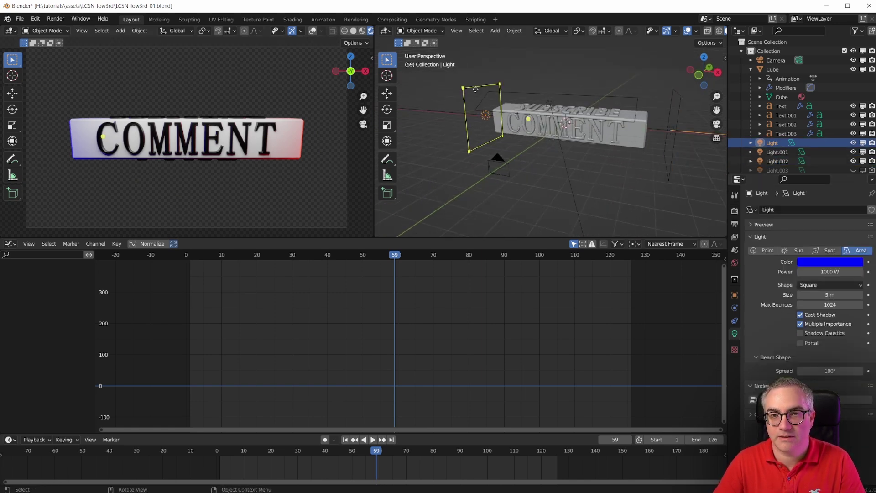
pyautogui.click(734, 294)
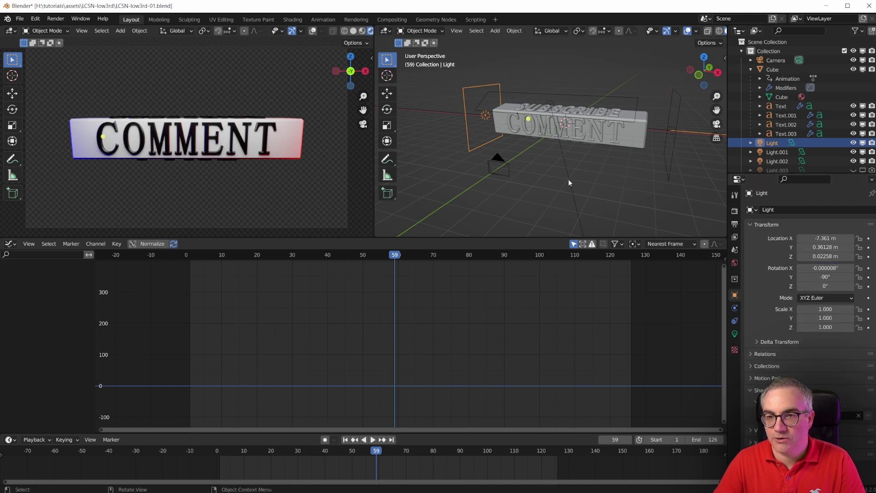
pyautogui.click(588, 97)
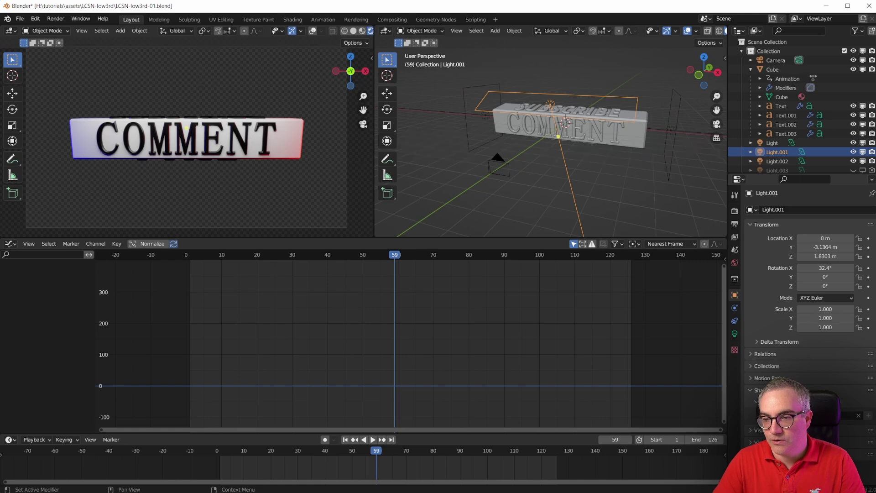
pyautogui.click(675, 129)
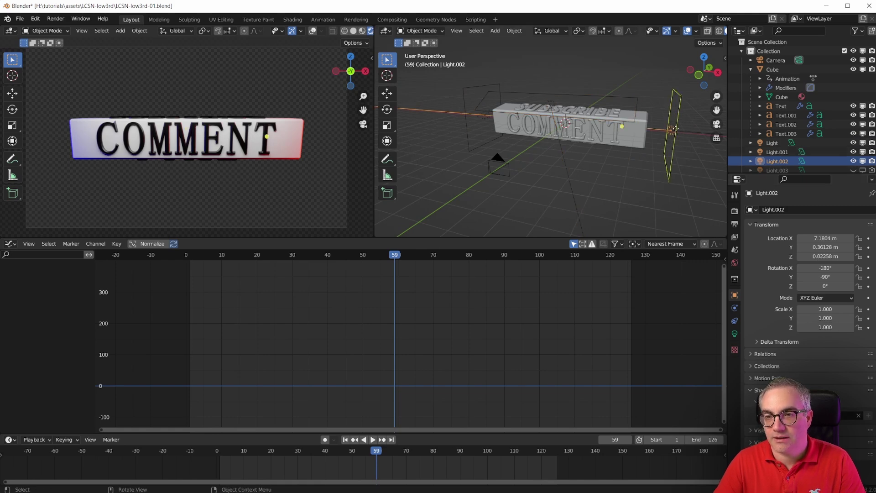
pyautogui.click(476, 89)
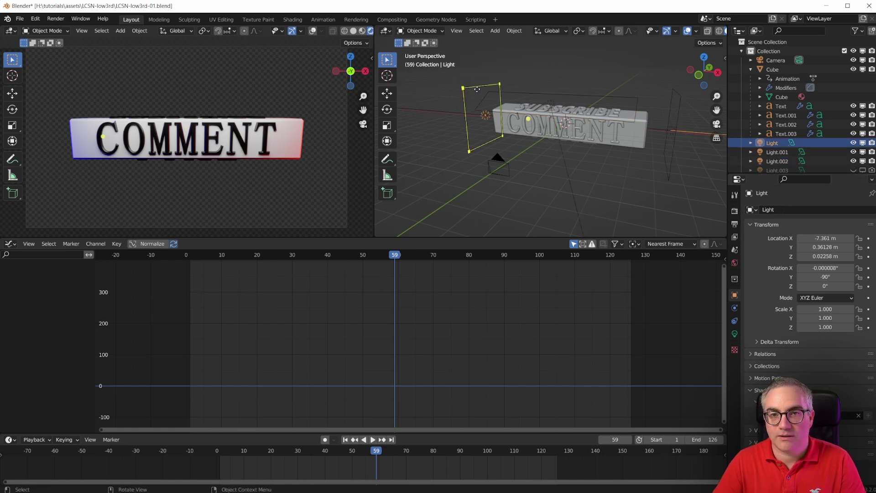
pyautogui.click(735, 237)
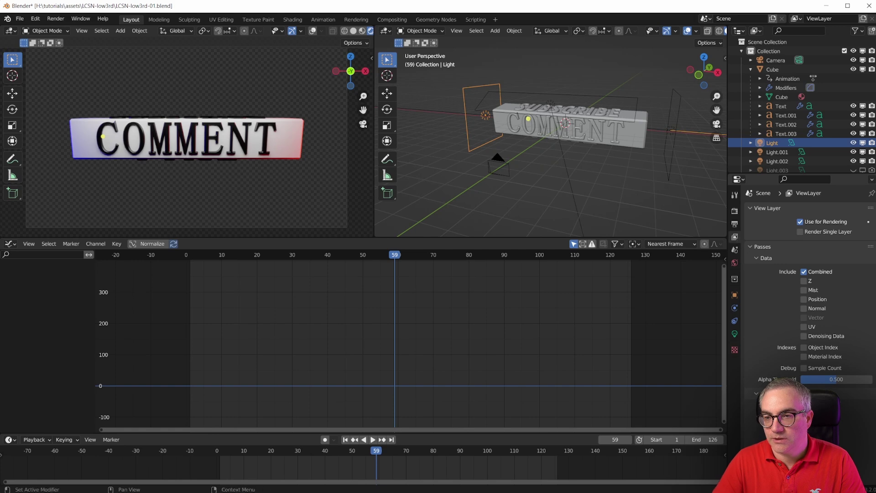
pyautogui.scroll(-10, 808, 283)
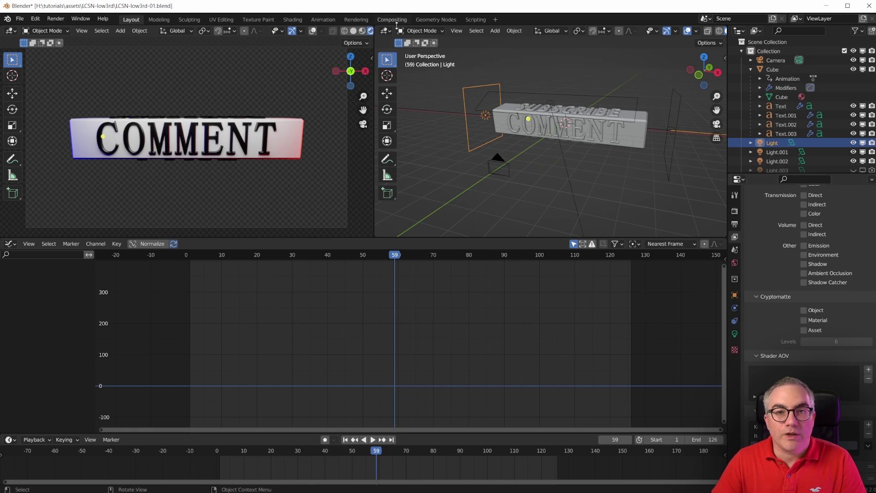
pyautogui.click(393, 20)
pyautogui.scroll(5, 229, 137)
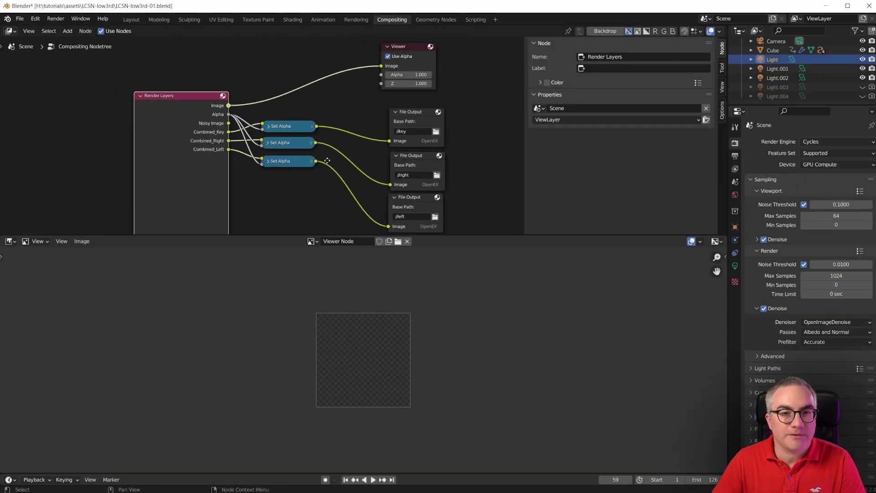
pyautogui.hotkey('ctrl', 'space')
pyautogui.moveTo(309, 173); pyautogui.dragTo(256, 85, button='middle')
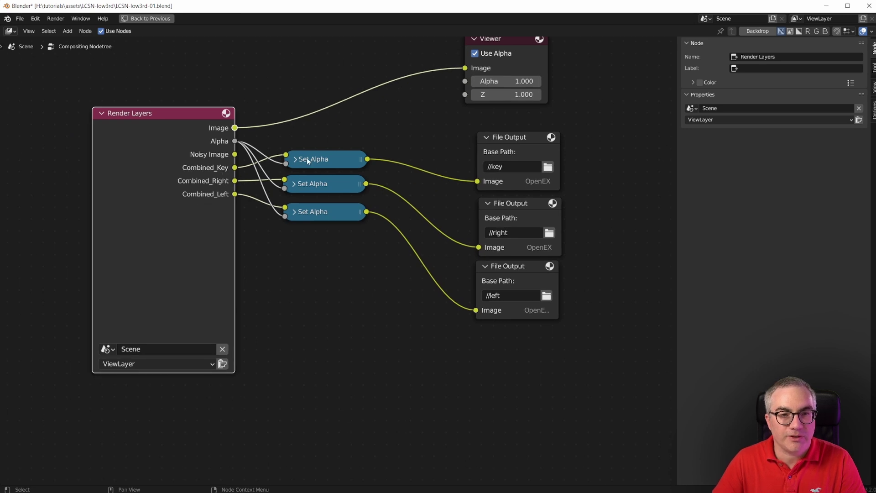
pyautogui.moveTo(308, 161); pyautogui.dragTo(313, 153)
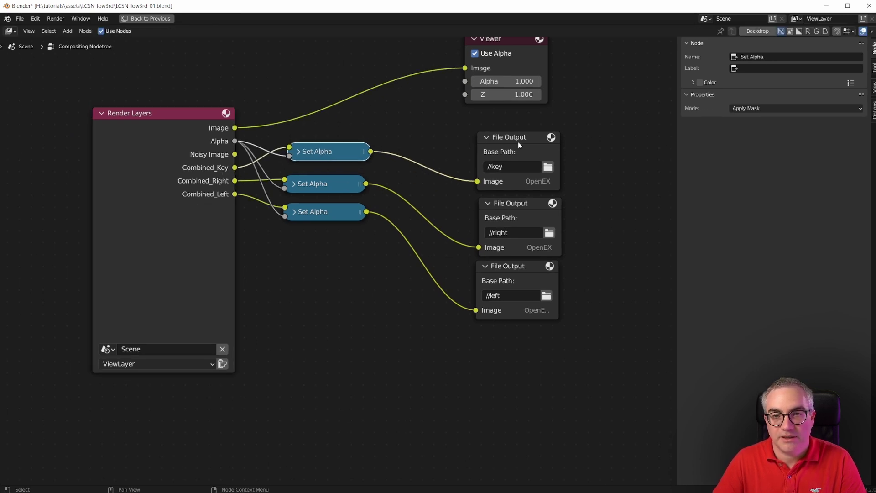
pyautogui.moveTo(519, 145); pyautogui.dragTo(520, 143)
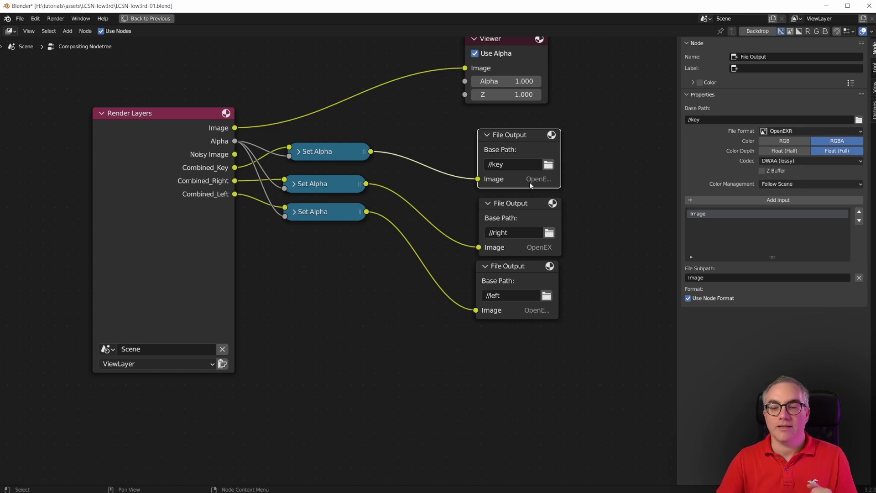
pyautogui.moveTo(246, 82); pyautogui.dragTo(233, 127, button='middle')
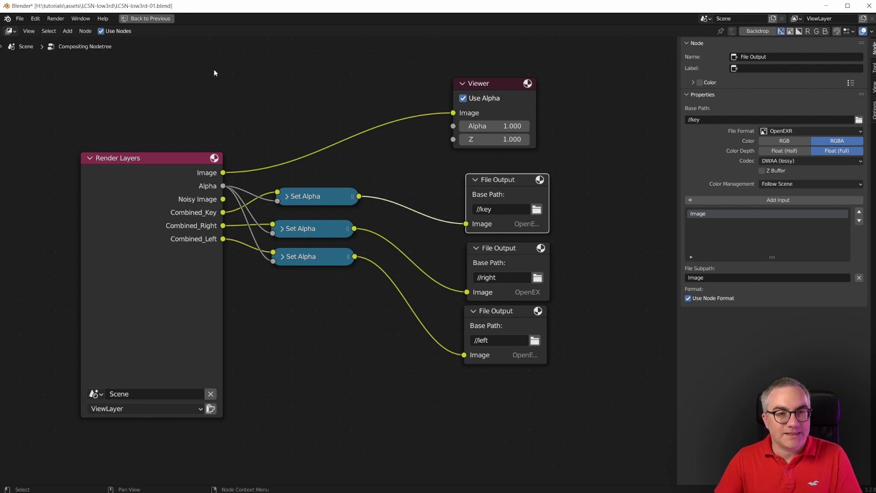
pyautogui.hotkey('ctrl', 'space')
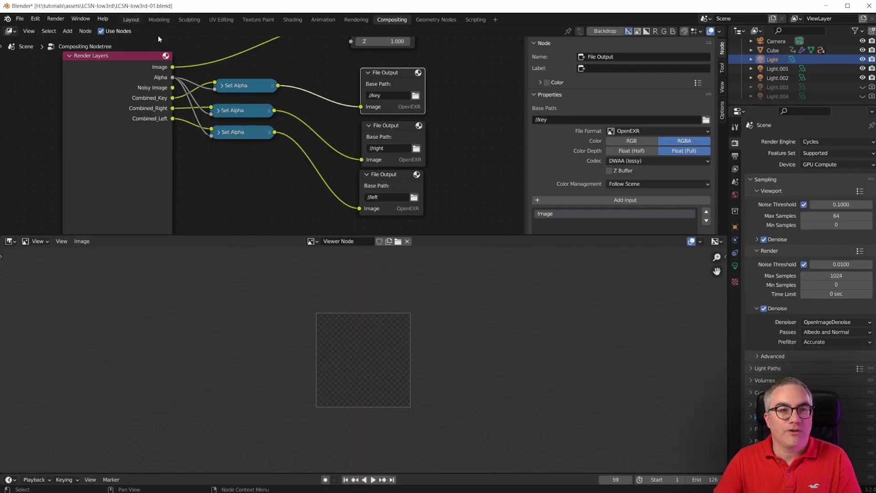
pyautogui.click(131, 19)
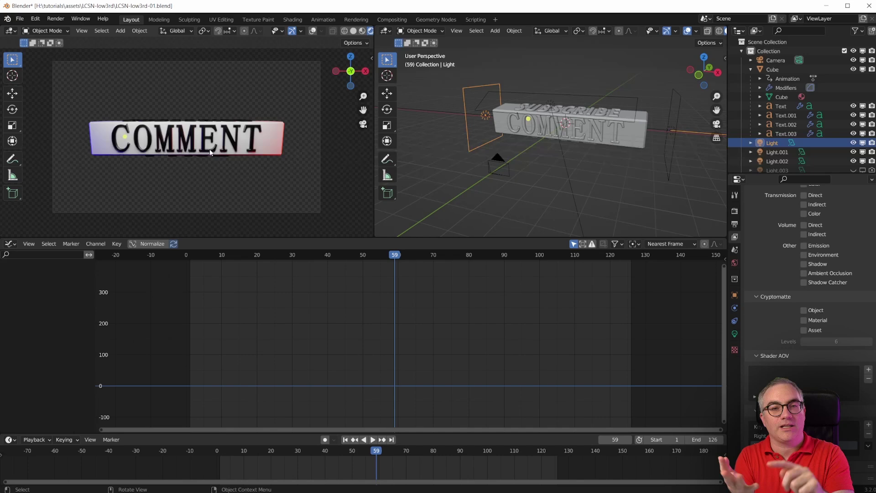
# Step: Browse the comp, key and right render folders, previewing an EXR frame from each
pyautogui.hotkey('alt', 'Tab')
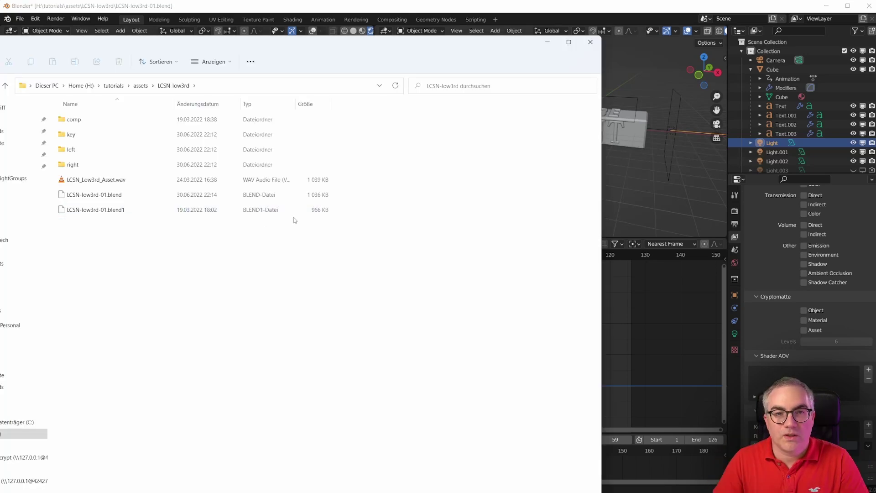
pyautogui.doubleClick(72, 119)
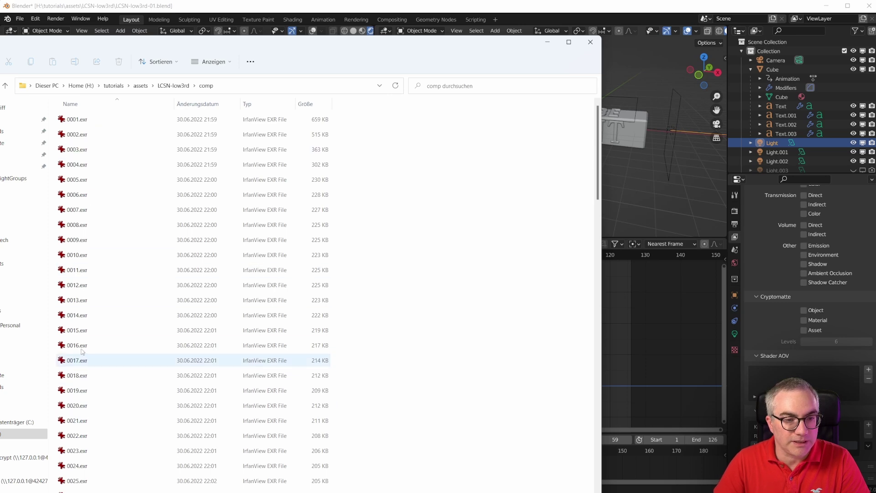
pyautogui.doubleClick(79, 315)
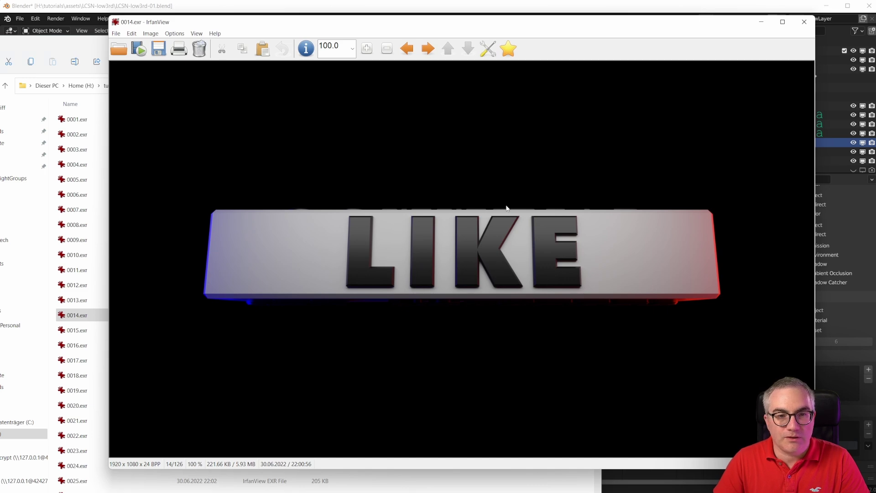
pyautogui.click(804, 22)
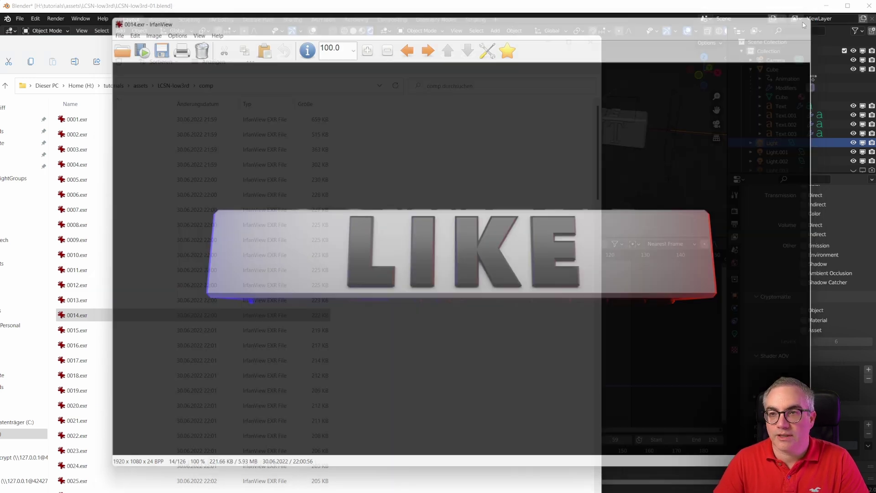
pyautogui.click(174, 85)
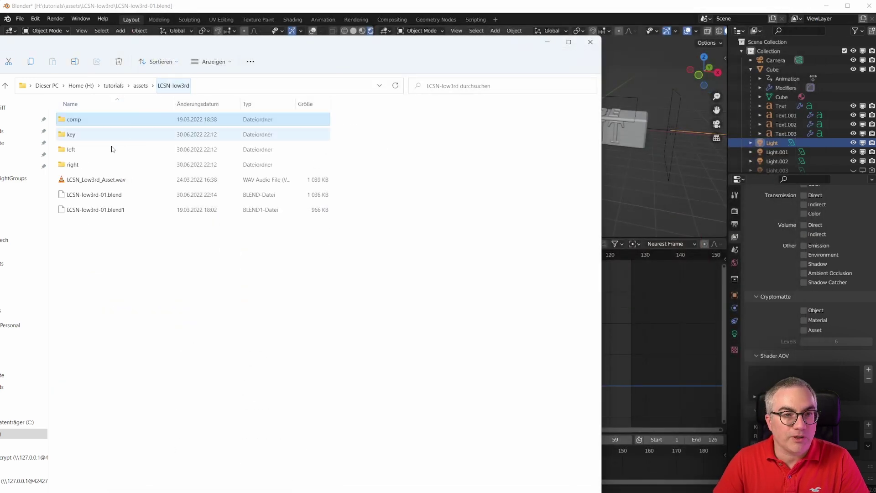
pyautogui.doubleClick(79, 136)
pyautogui.doubleClick(85, 315)
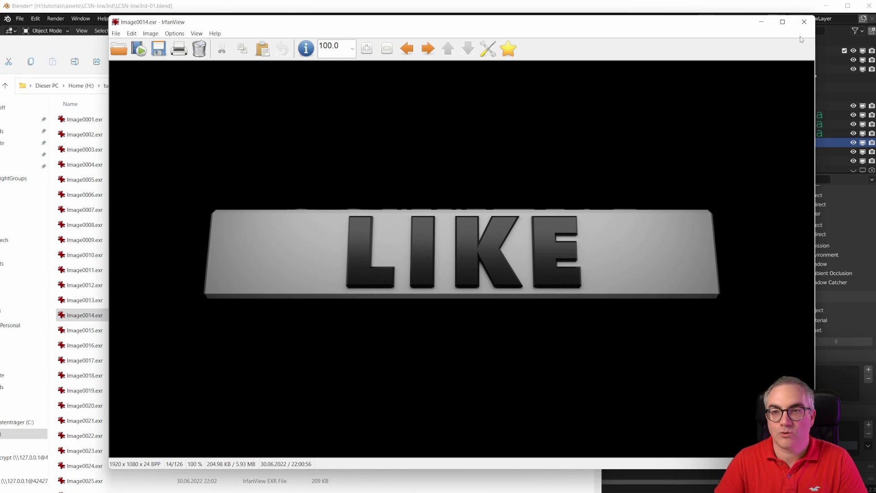
pyautogui.click(804, 22)
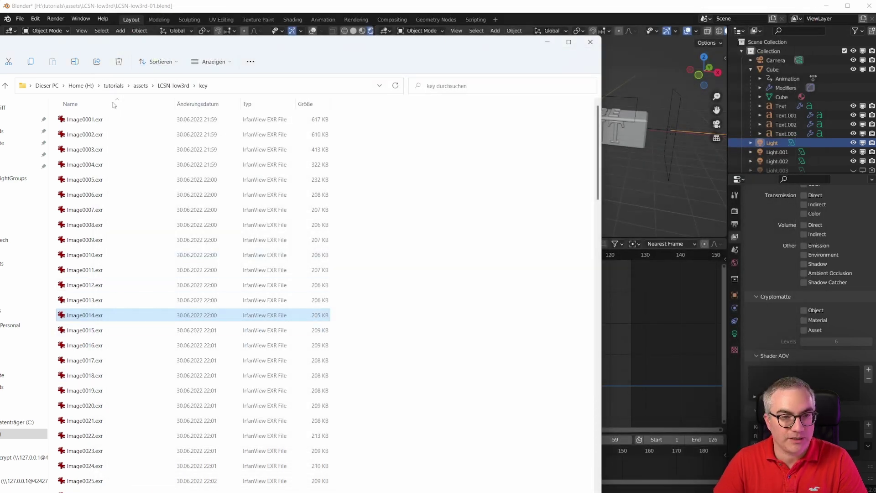
pyautogui.click(173, 86)
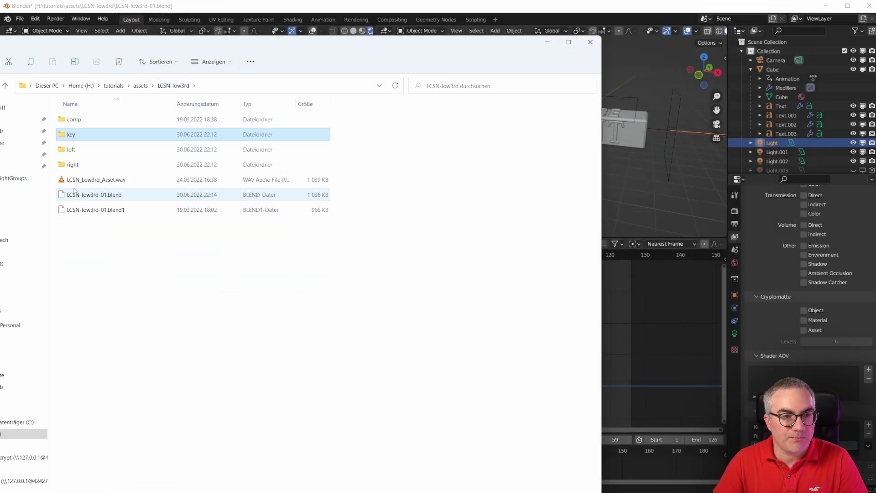
pyautogui.doubleClick(75, 167)
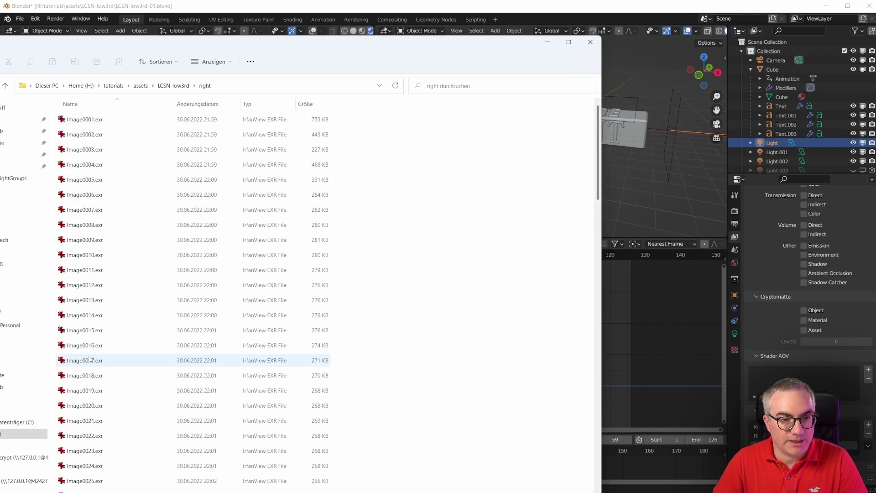
pyautogui.doubleClick(86, 360)
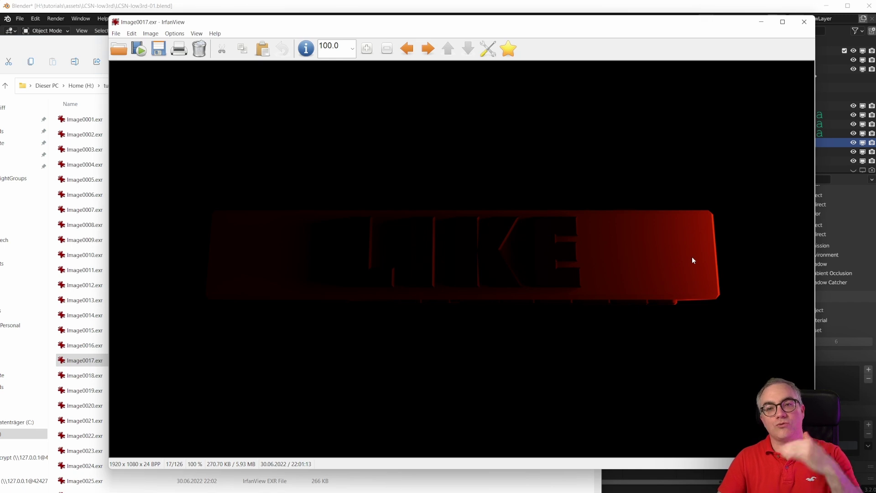
pyautogui.press('Escape')
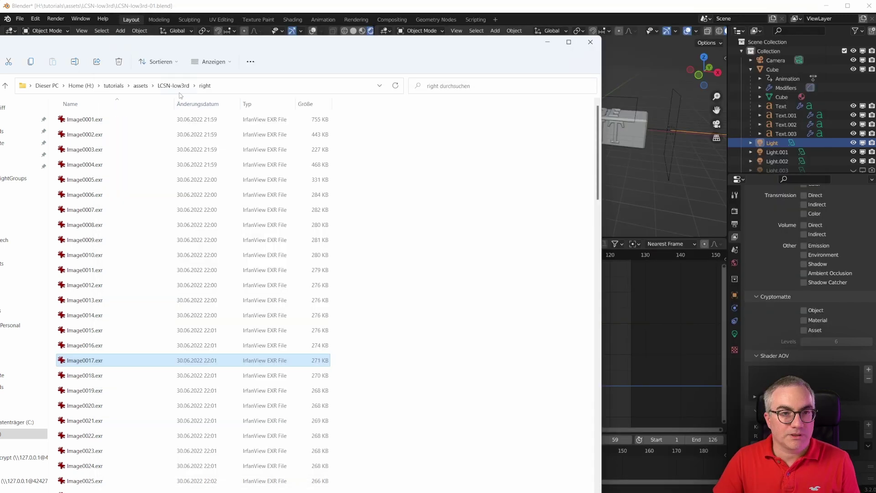
# Step: Return to the LCSN-low3rd folder in File Explorer
pyautogui.click(174, 86)
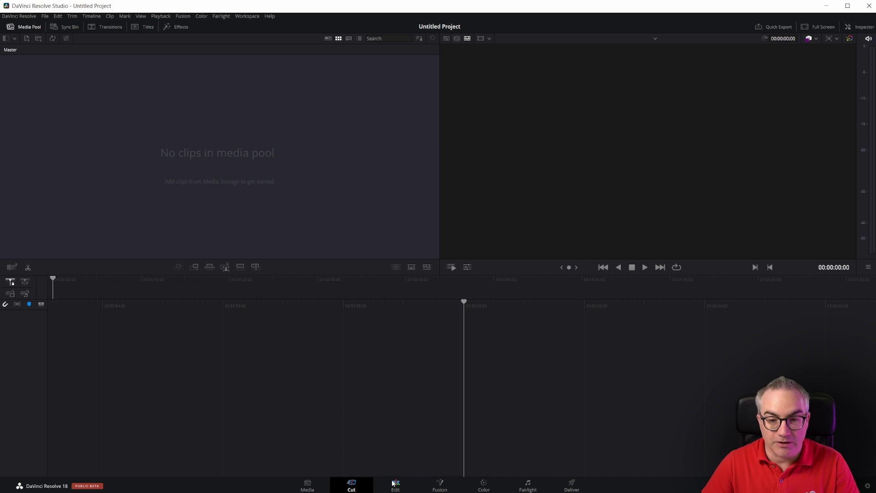
# Step: Import the key folder's Image[0001-0126] EXR sequence into the Resolve Media Pool
pyautogui.click(396, 485)
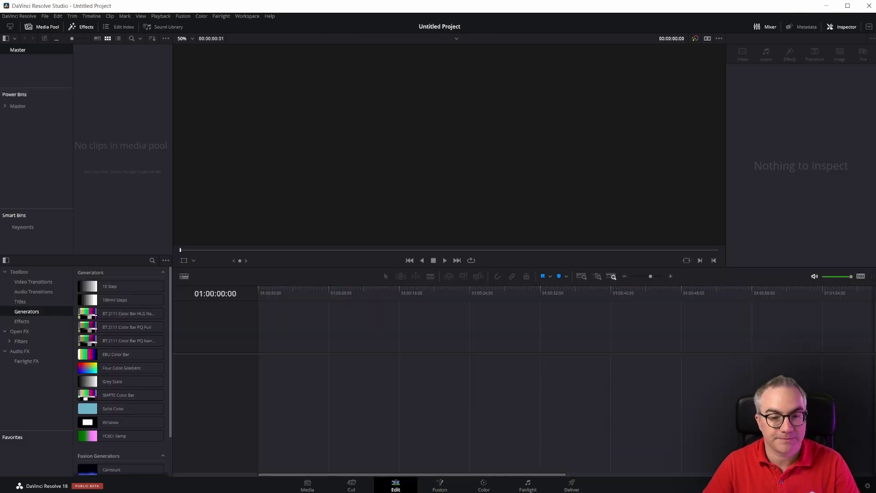
pyautogui.hotkey('alt', 'Tab')
pyautogui.click(77, 369)
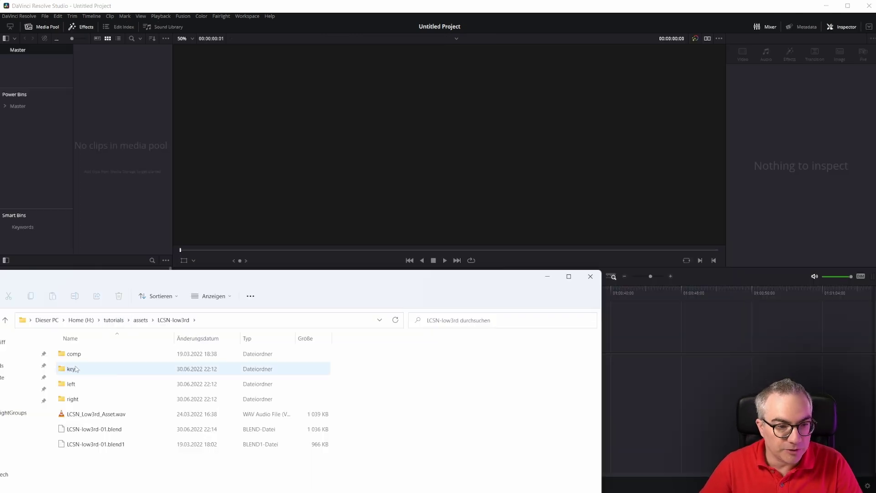
pyautogui.doubleClick(76, 370)
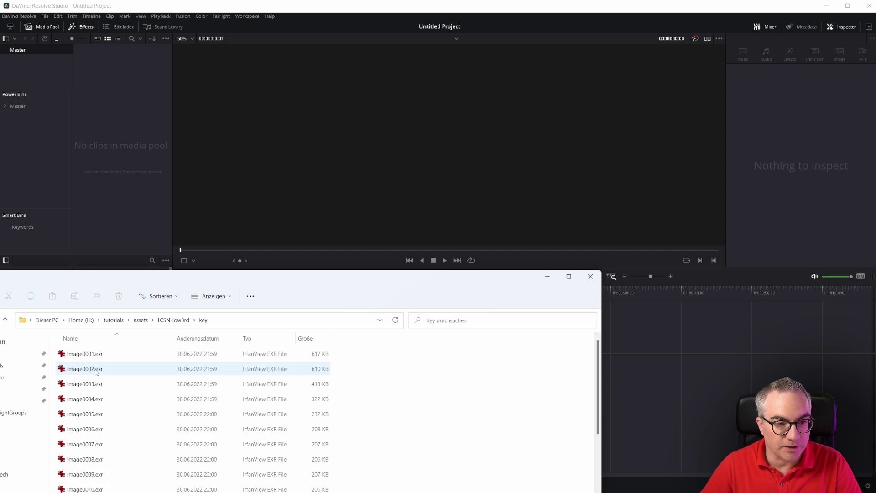
pyautogui.click(96, 372)
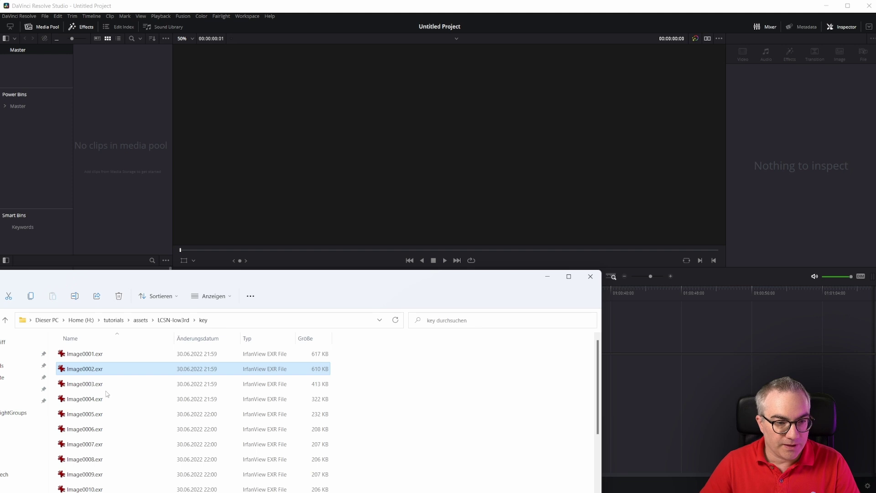
pyautogui.hotkey('ctrl', 'a')
pyautogui.moveTo(103, 362); pyautogui.dragTo(131, 92)
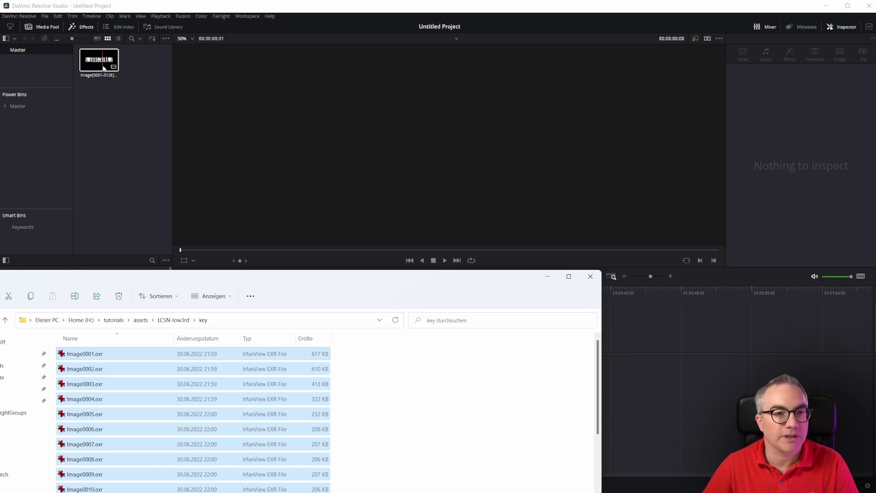
# Step: Import the left and right light-group EXR sequences into the Media Pool
pyautogui.click(176, 321)
pyautogui.doubleClick(82, 384)
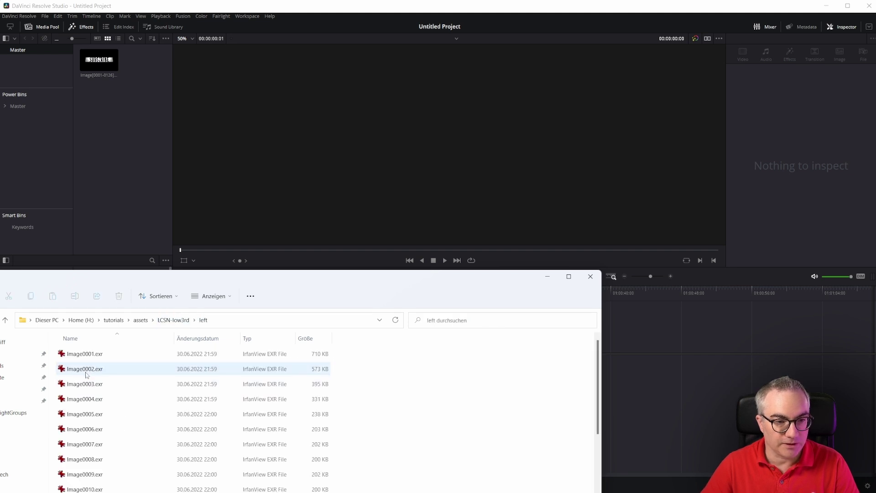
pyautogui.click(93, 373)
pyautogui.hotkey('ctrl', 'a')
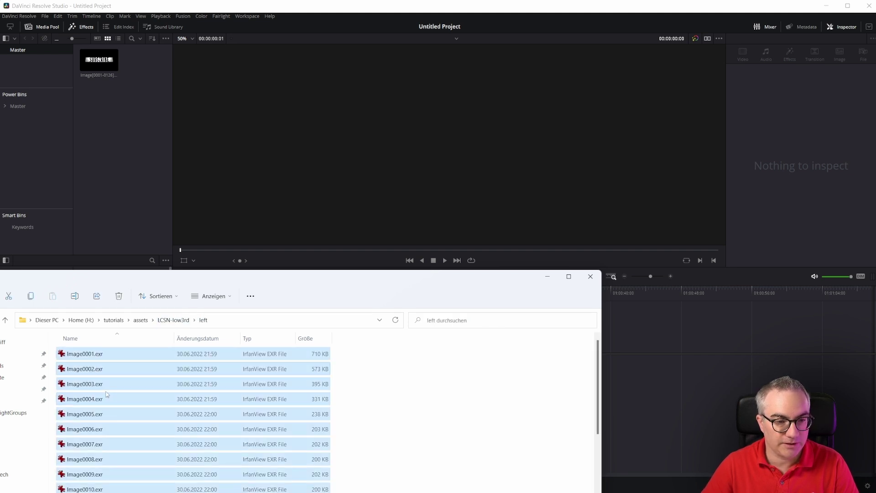
pyautogui.moveTo(90, 357); pyautogui.dragTo(132, 132)
pyautogui.click(177, 321)
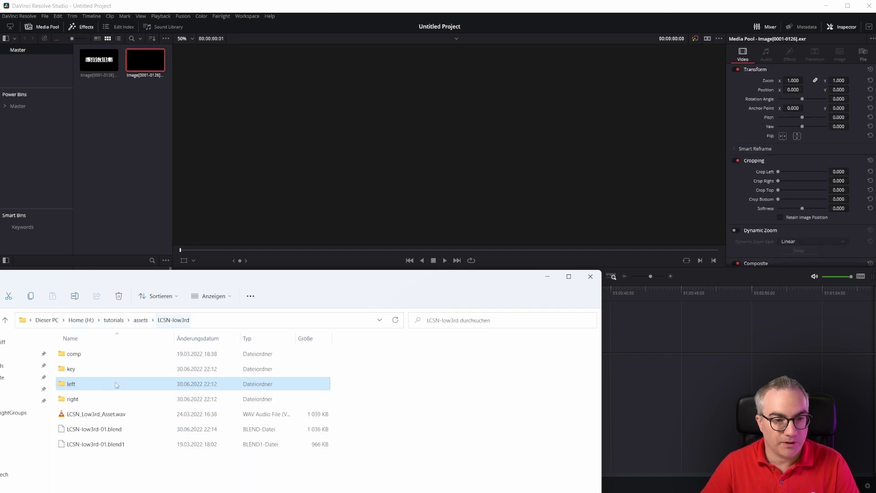
pyautogui.doubleClick(81, 400)
pyautogui.click(92, 372)
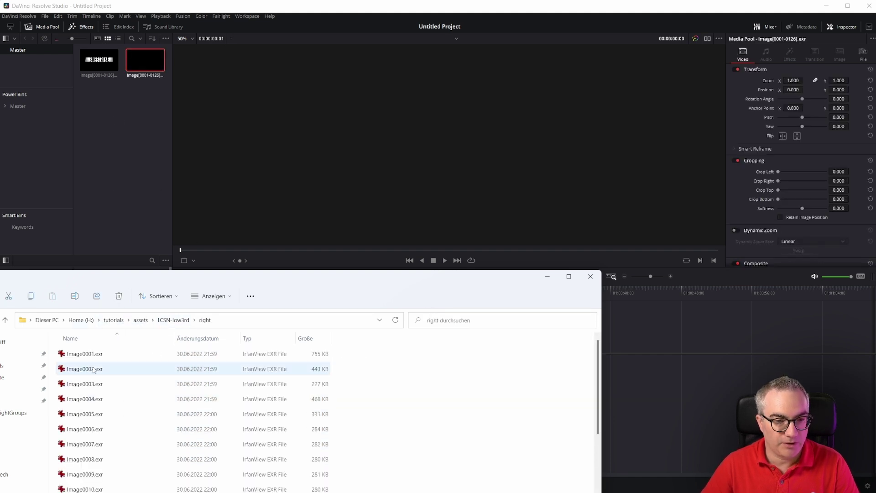
pyautogui.hotkey('ctrl', 'a')
pyautogui.moveTo(101, 354); pyautogui.dragTo(137, 118)
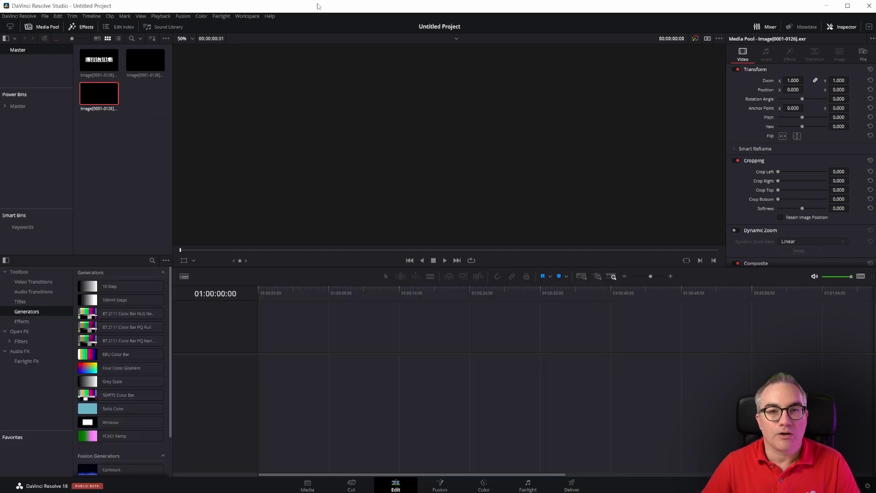
# Step: Drop the first EXR sequence onto a new Timeline 1 and stack the second on Video 2
pyautogui.click(214, 229)
pyautogui.click(236, 352)
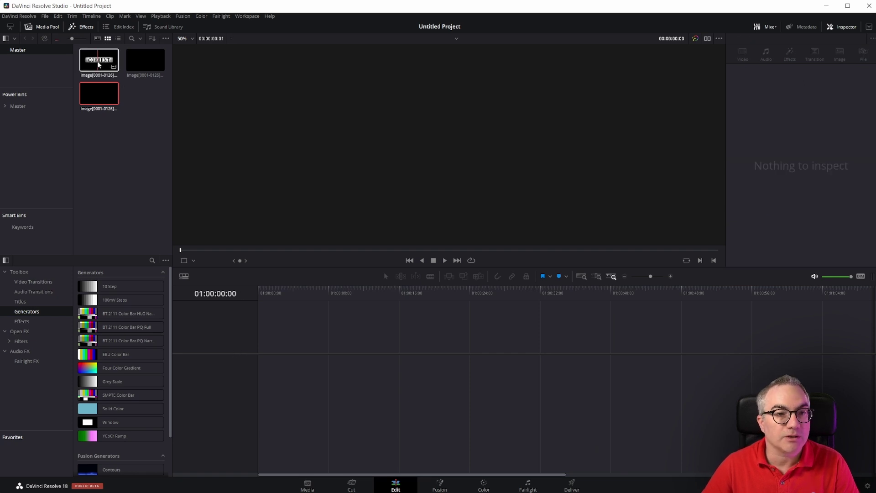
pyautogui.moveTo(97, 61); pyautogui.dragTo(240, 453)
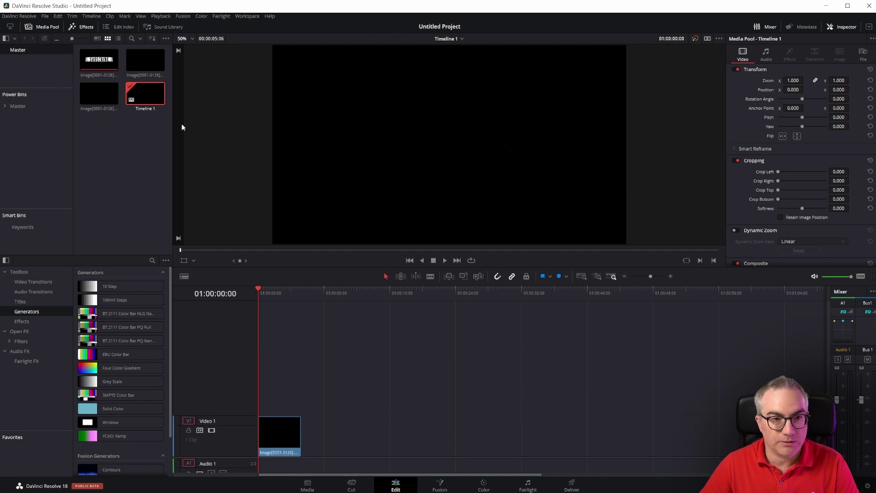
pyautogui.moveTo(145, 60); pyautogui.dragTo(265, 395)
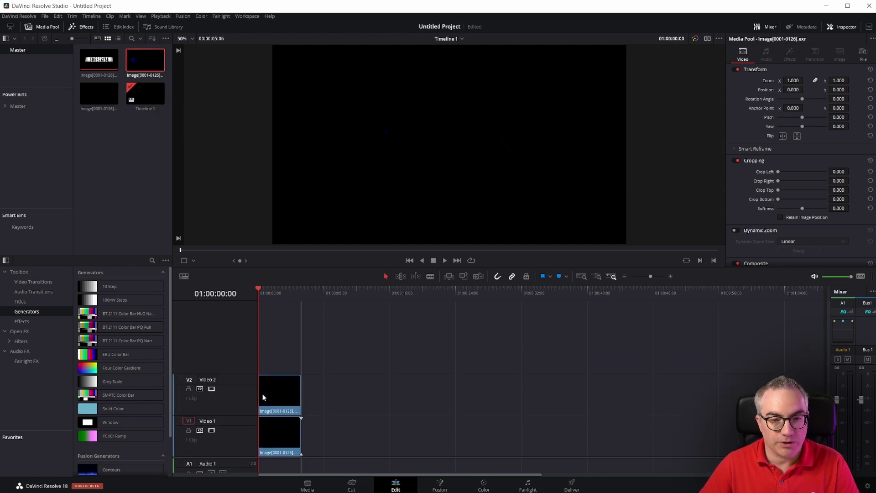
# Step: Stack the third EXR sequence on Video 3 and scrub to a frame showing the sign
pyautogui.moveTo(100, 100); pyautogui.dragTo(262, 356)
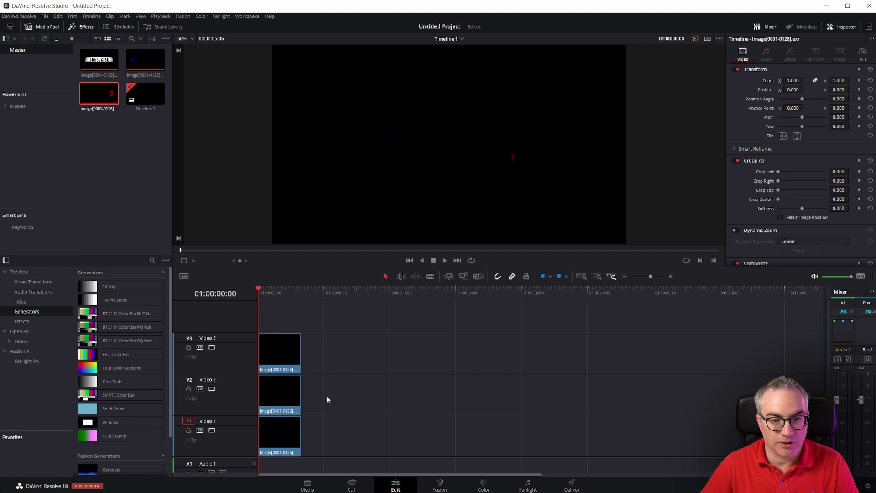
pyautogui.moveTo(286, 292)
pyautogui.mouseDown()
pyautogui.moveTo(270, 297)
pyautogui.moveTo(283, 299)
pyautogui.mouseUp()
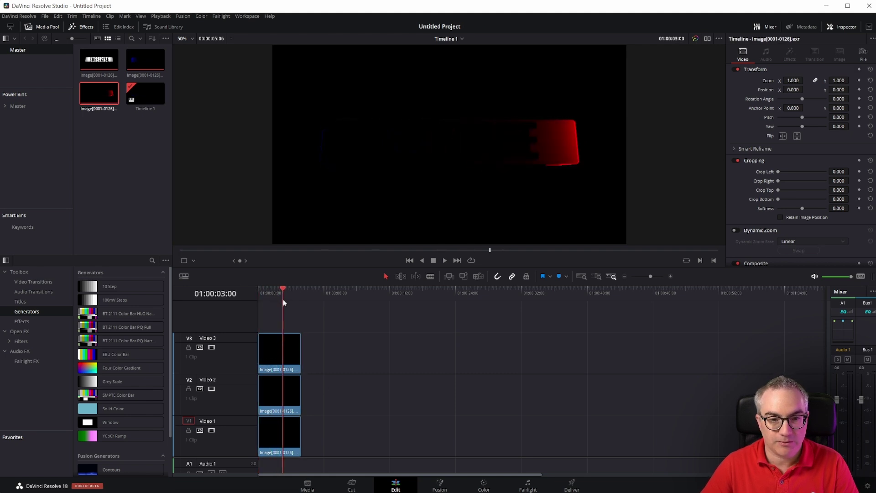
pyautogui.scroll(-3, 812, 198)
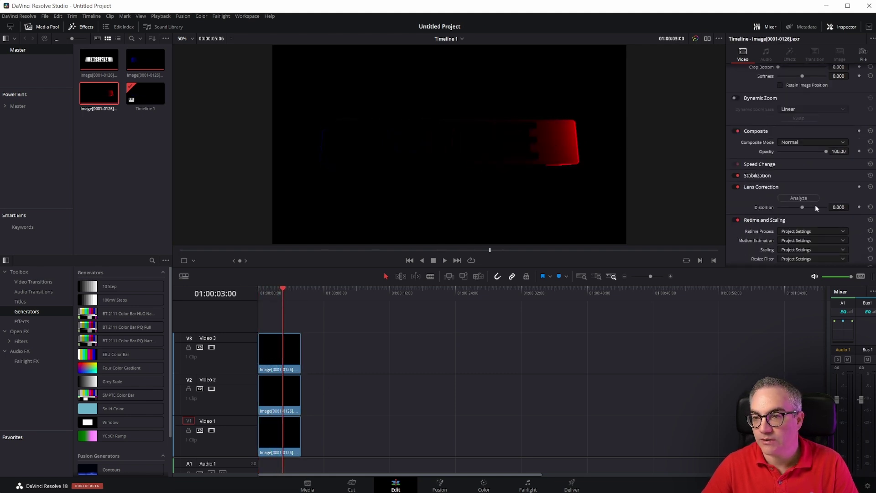
# Step: Set the Composite Mode of the Video 3 and Video 2 clips to Add
pyautogui.click(290, 349)
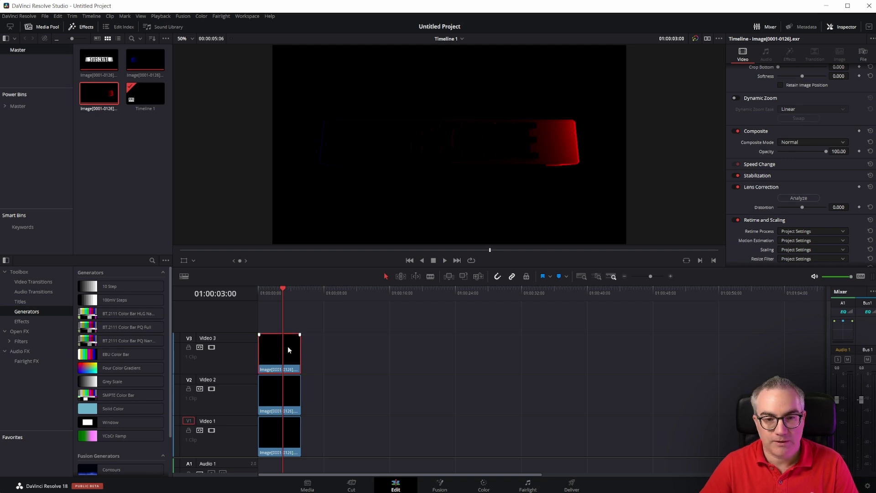
pyautogui.click(800, 142)
pyautogui.click(797, 155)
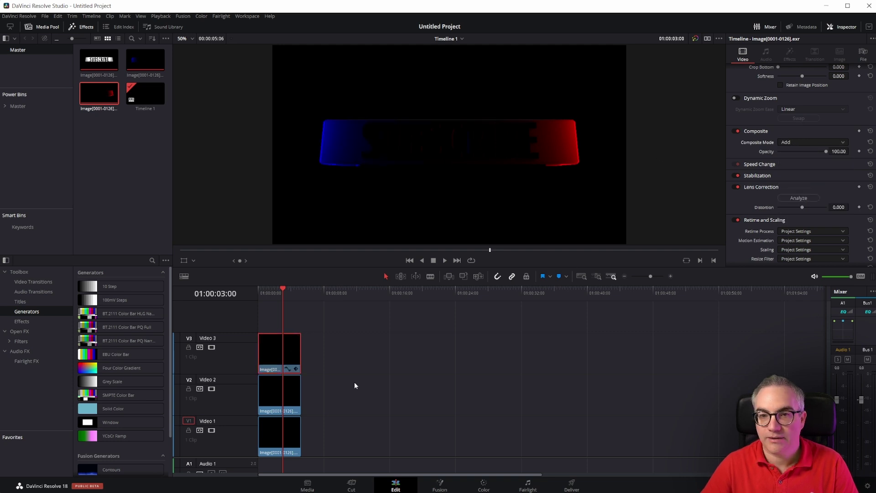
pyautogui.click(295, 399)
pyautogui.click(801, 141)
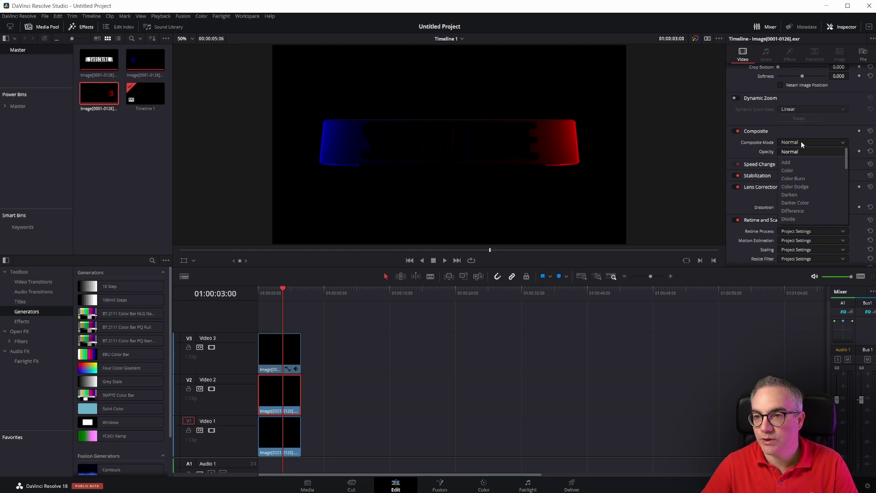
pyautogui.click(798, 161)
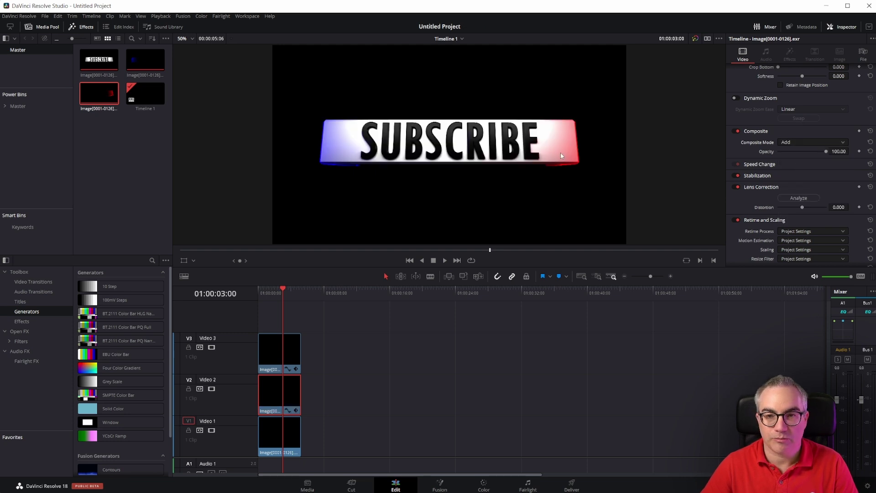
pyautogui.click(283, 441)
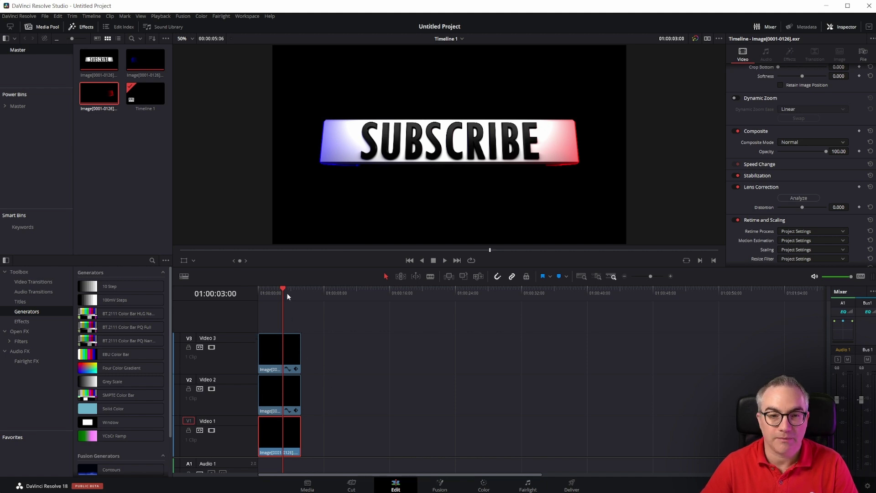
pyautogui.moveTo(287, 297)
pyautogui.mouseDown()
pyautogui.moveTo(265, 289)
pyautogui.moveTo(292, 294)
pyautogui.moveTo(273, 293)
pyautogui.moveTo(282, 296)
pyautogui.mouseUp()
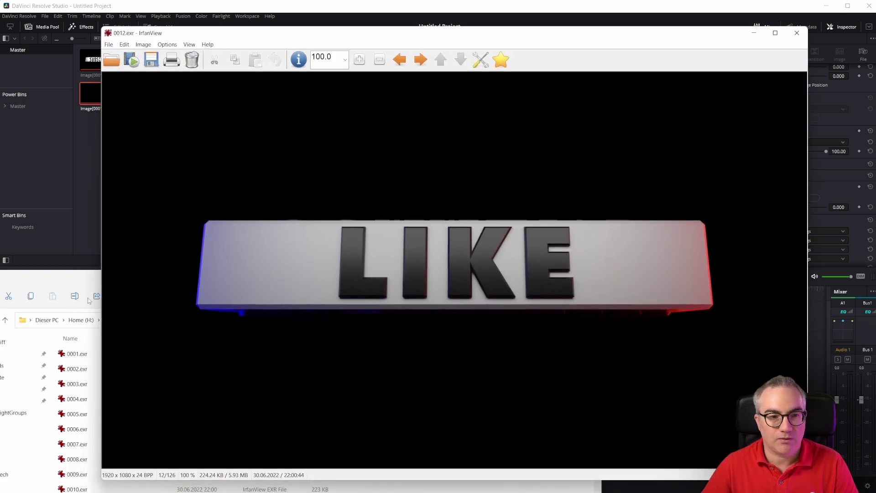
pyautogui.click(68, 279)
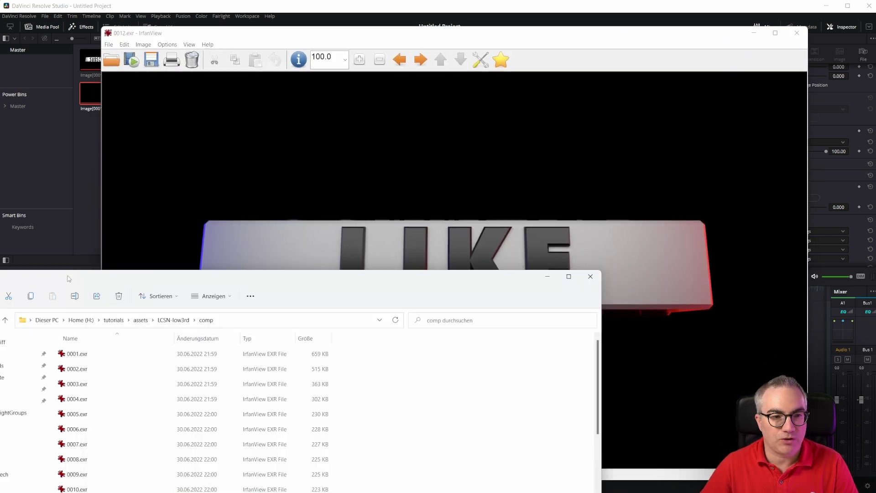
pyautogui.click(548, 276)
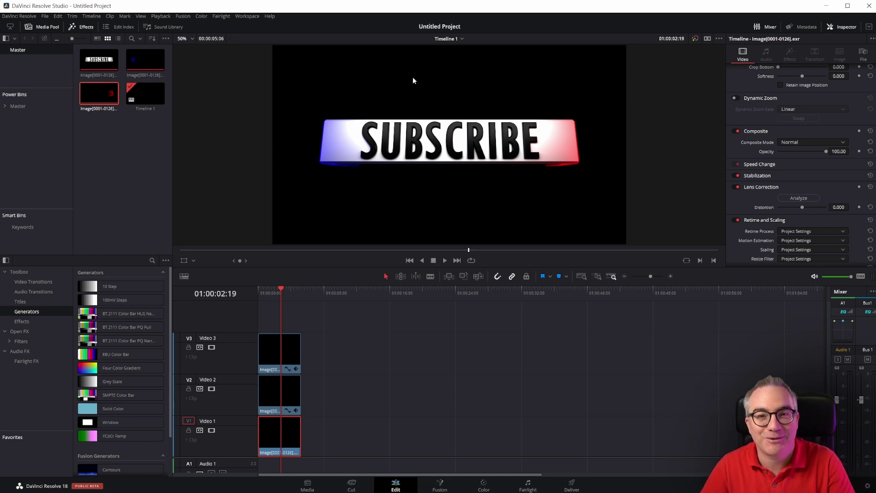
# Step: Apply the VFX IO Linear to Gamma 2.2 LUT to the three EXR clips
pyautogui.click(99, 65)
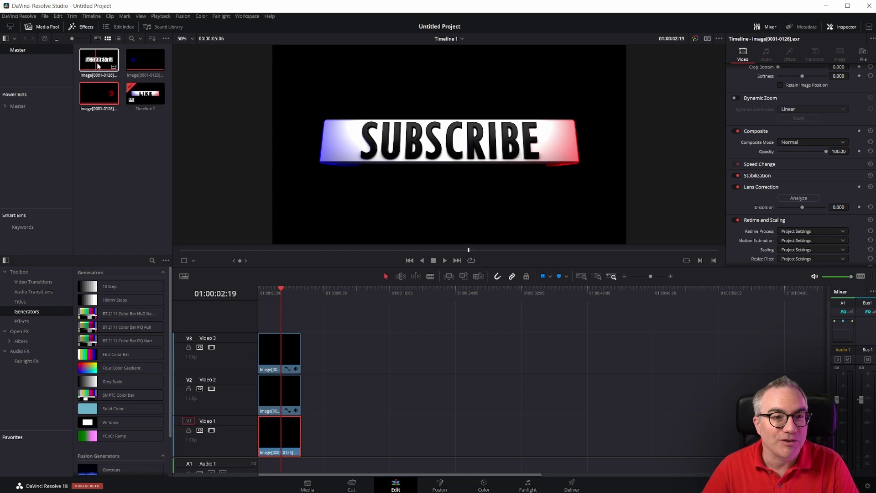
pyautogui.keyDown('ctrl'); pyautogui.click(98, 59); pyautogui.keyUp('ctrl')
pyautogui.keyDown('ctrl'); pyautogui.click(145, 59); pyautogui.keyUp('ctrl')
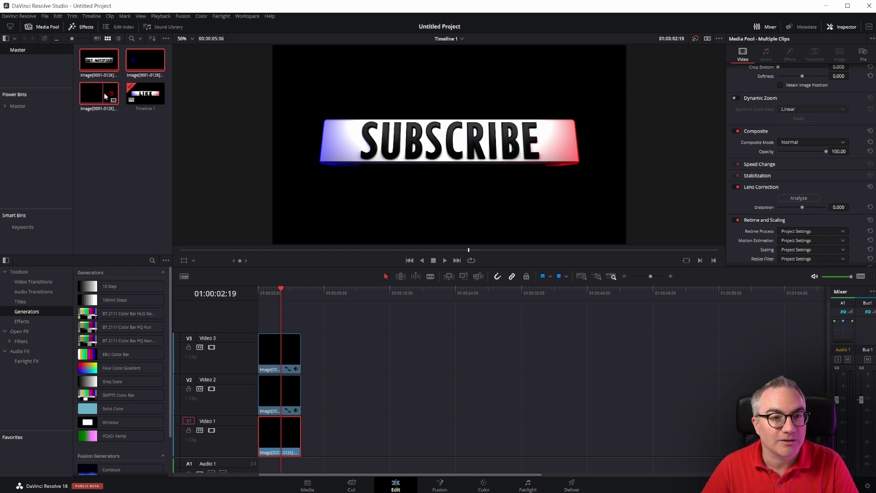
pyautogui.rightClick(99, 64)
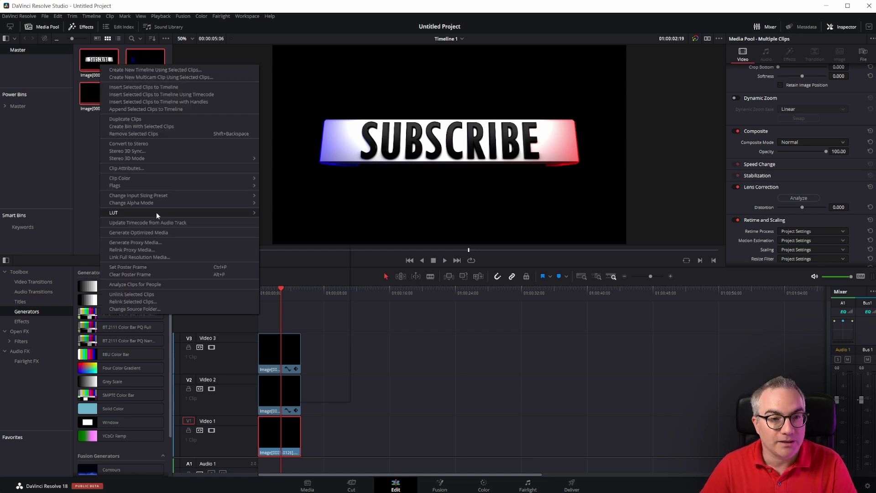
pyautogui.moveTo(156, 212)
pyautogui.moveTo(285, 397)
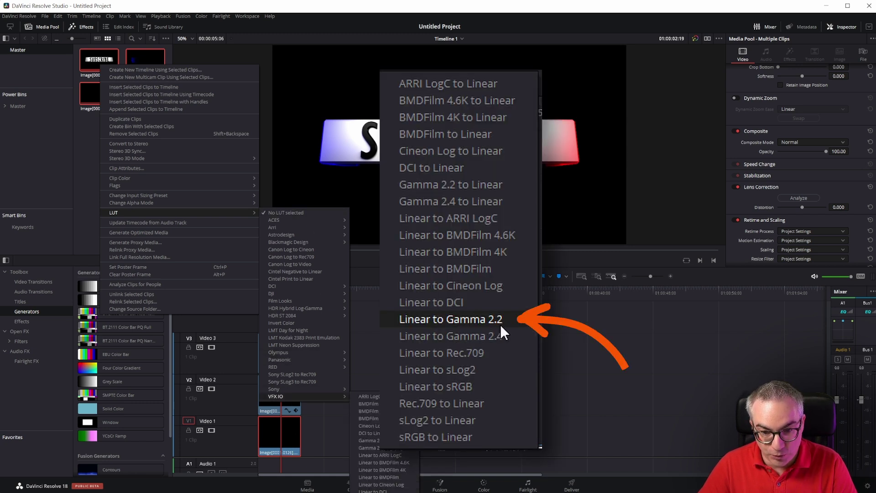
pyautogui.click(500, 324)
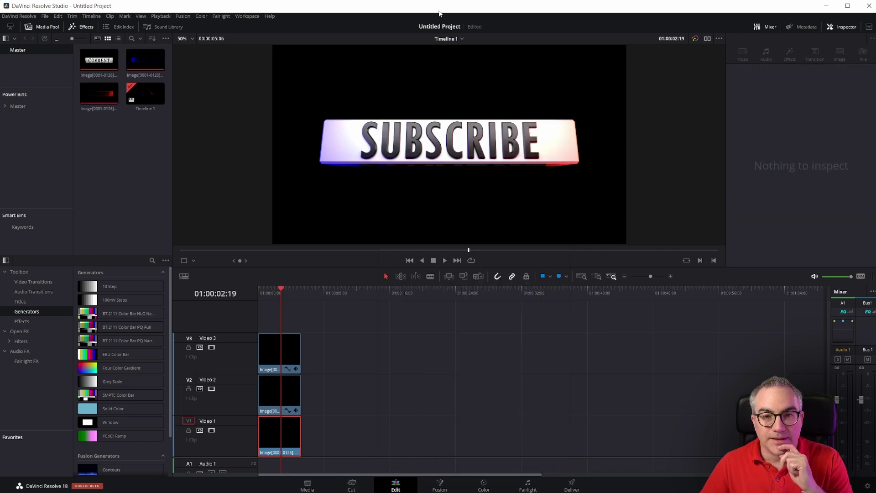
# Step: Move the three EXR clips up one track and try, then remove, a Paper background on Video 1
pyautogui.moveTo(324, 338); pyautogui.dragTo(282, 449)
pyautogui.moveTo(276, 351); pyautogui.dragTo(277, 325)
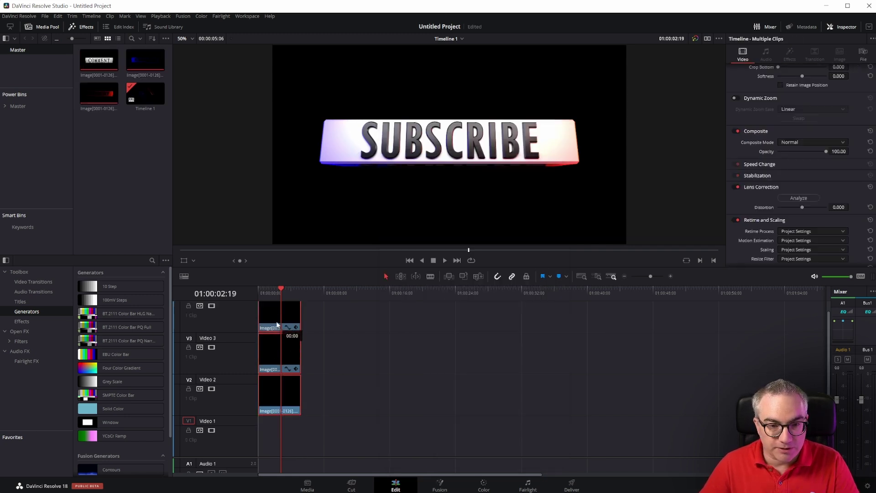
pyautogui.scroll(-2, 132, 429)
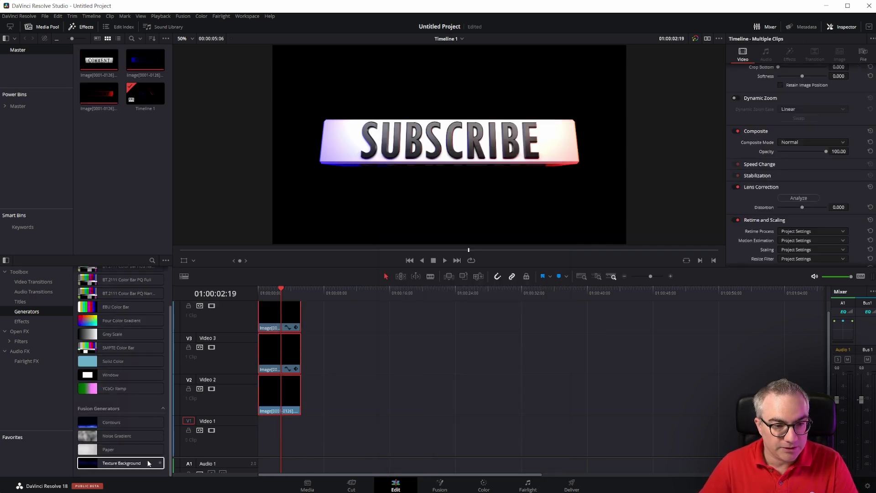
pyautogui.moveTo(120, 449); pyautogui.dragTo(261, 430)
pyautogui.moveTo(281, 290); pyautogui.dragTo(279, 288)
pyautogui.click(279, 434)
pyautogui.press('Delete')
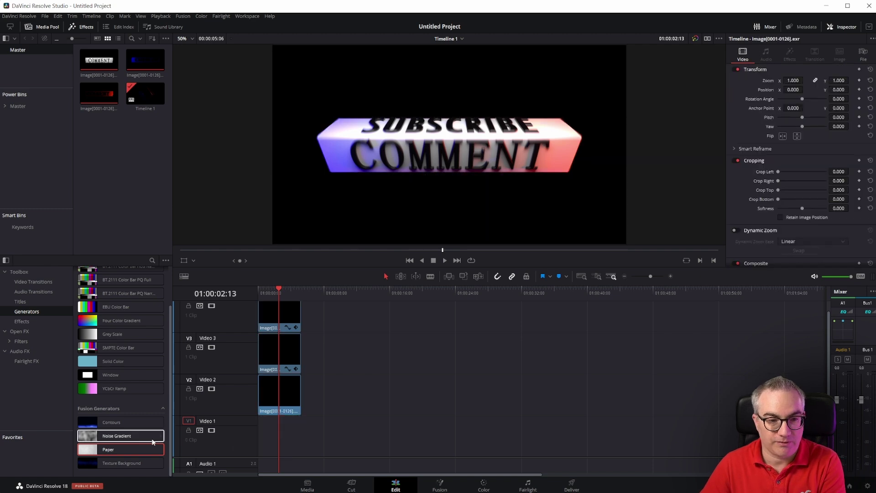
# Step: Place a Texture Background on Video 1, matched to the EXR clips' length
pyautogui.moveTo(127, 465); pyautogui.dragTo(301, 433)
pyautogui.moveTo(279, 289)
pyautogui.mouseDown()
pyautogui.moveTo(291, 293)
pyautogui.moveTo(268, 291)
pyautogui.moveTo(280, 295)
pyautogui.mouseUp()
pyautogui.scroll(1, 310, 167)
pyautogui.scroll(-2, 398, 173)
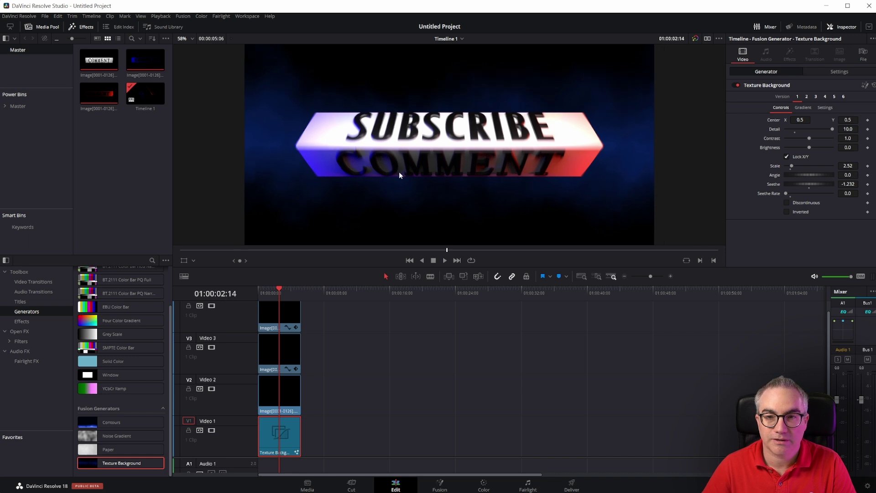
pyautogui.moveTo(285, 293)
pyautogui.mouseDown()
pyautogui.moveTo(270, 292)
pyautogui.moveTo(279, 292)
pyautogui.mouseUp()
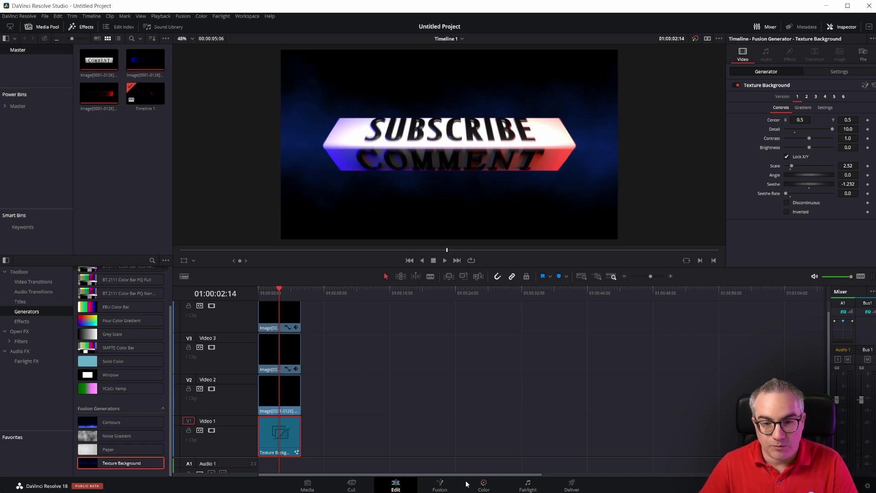
# Step: On the Color page, set clip 03's Hue to 33.60 so its light turns pink-magenta
pyautogui.click(483, 487)
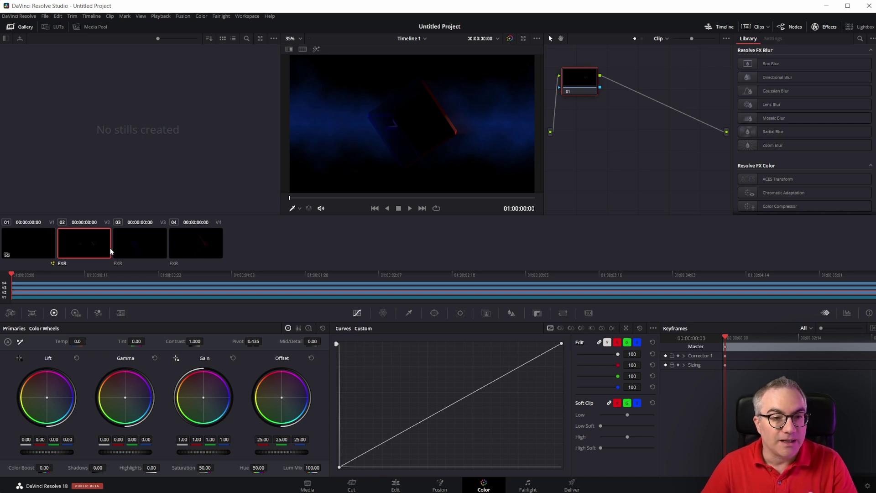
pyautogui.click(134, 251)
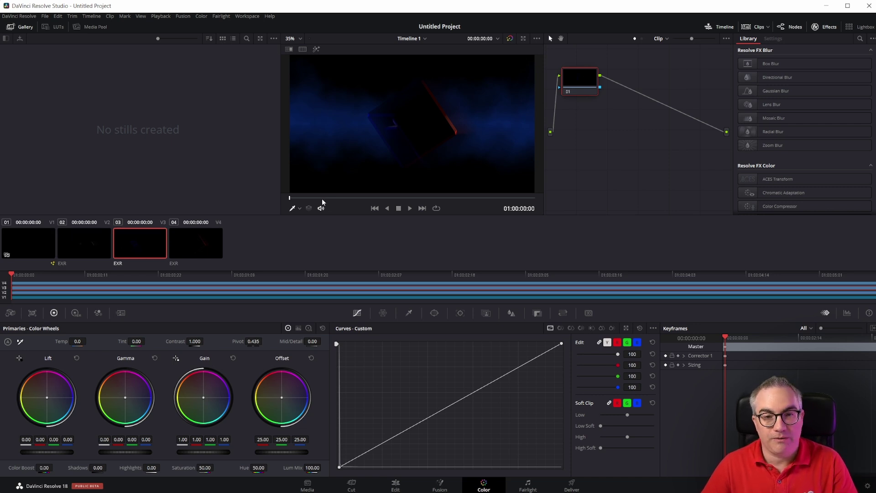
pyautogui.moveTo(318, 201); pyautogui.dragTo(353, 206)
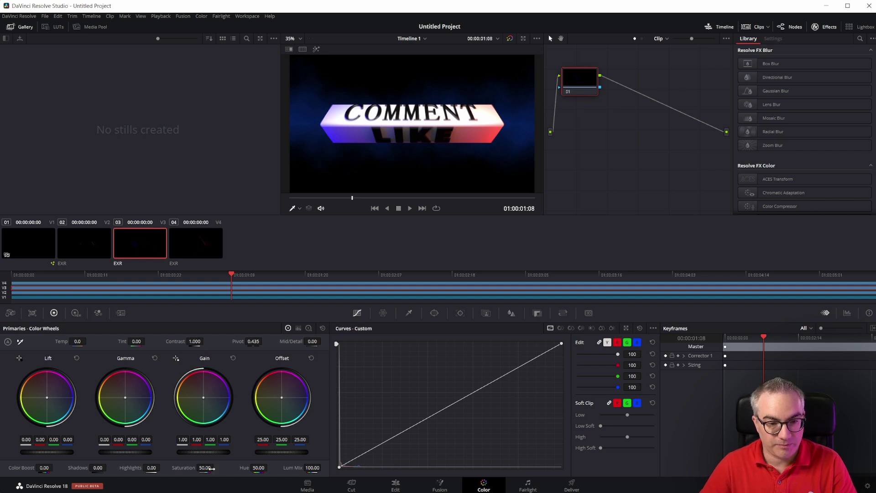
pyautogui.moveTo(259, 468); pyautogui.dragTo(249, 467)
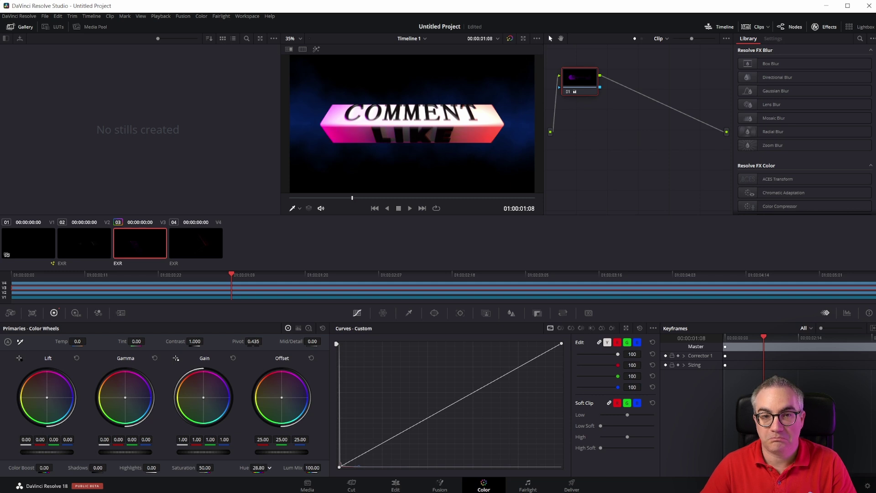
pyautogui.moveTo(269, 468); pyautogui.dragTo(269, 467)
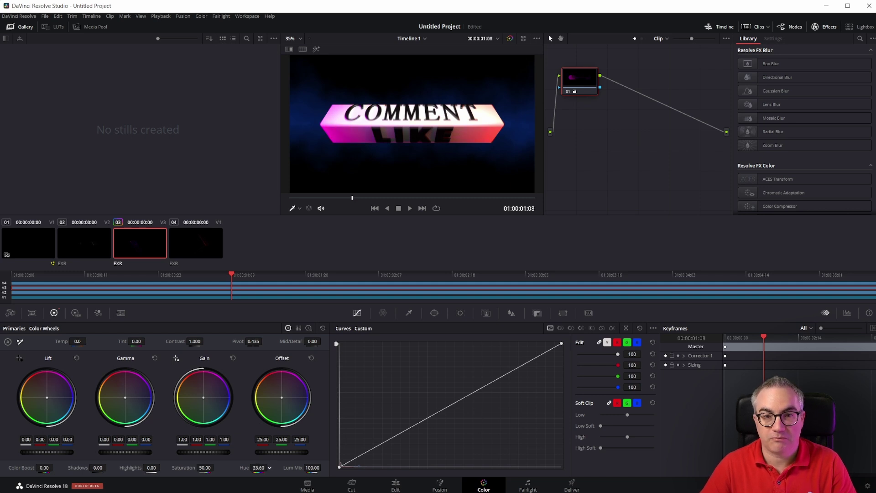
pyautogui.click(187, 242)
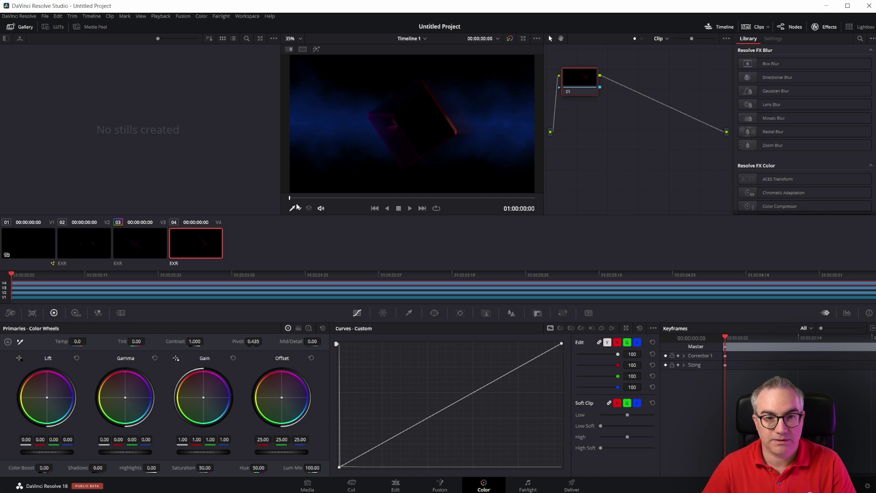
# Step: Recolour clip 04 green with Hue around 23 and Saturation 48.80
pyautogui.moveTo(302, 198); pyautogui.dragTo(351, 201)
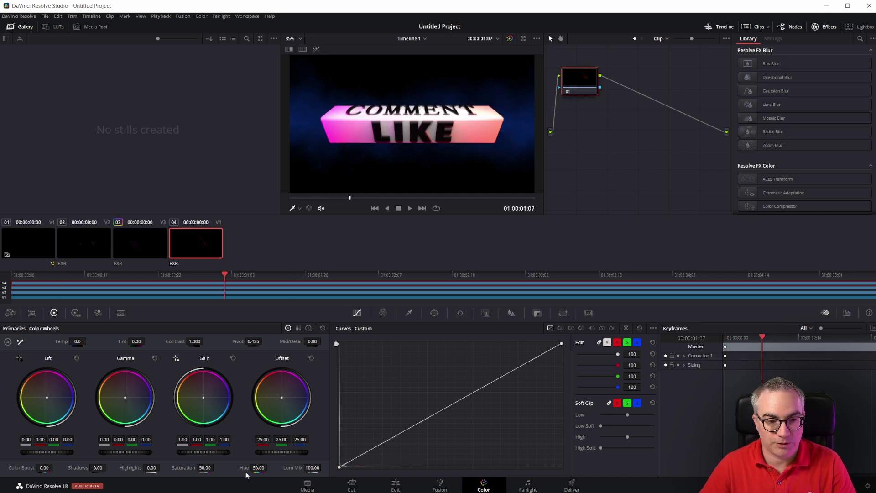
pyautogui.moveTo(270, 467); pyautogui.dragTo(269, 467)
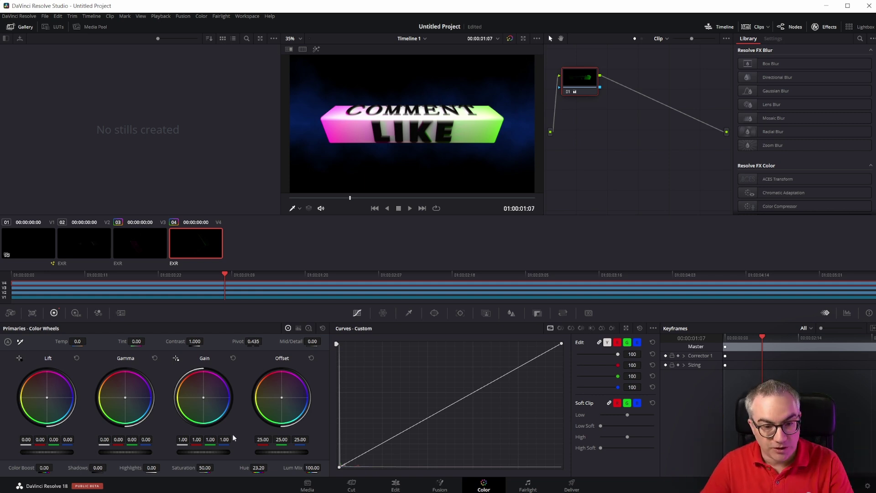
pyautogui.moveTo(205, 468); pyautogui.dragTo(192, 468)
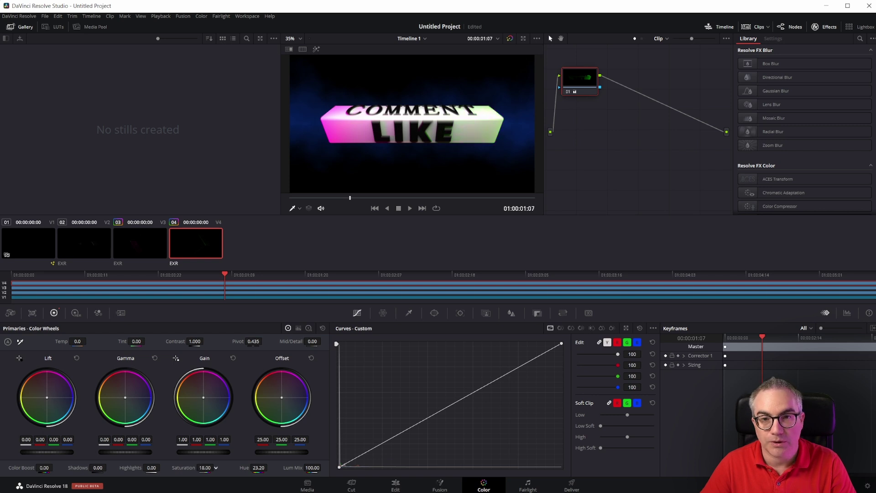
pyautogui.moveTo(216, 468); pyautogui.dragTo(216, 468)
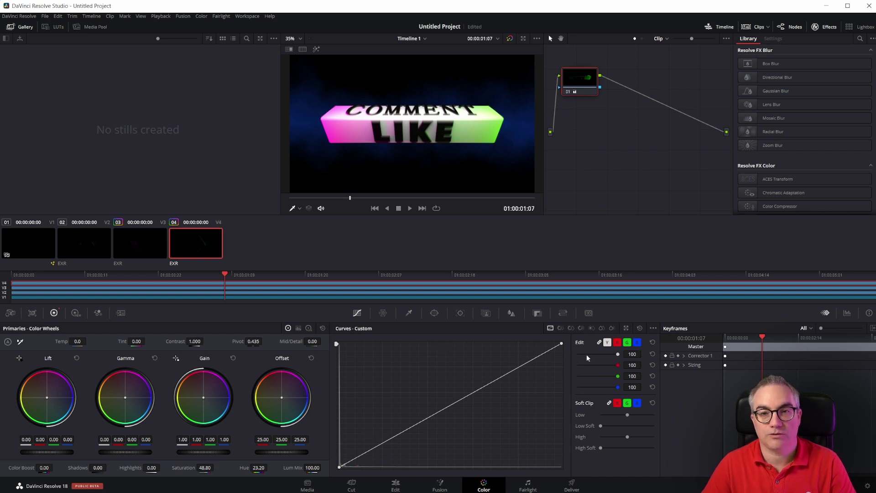
pyautogui.moveTo(562, 346); pyautogui.dragTo(598, 308)
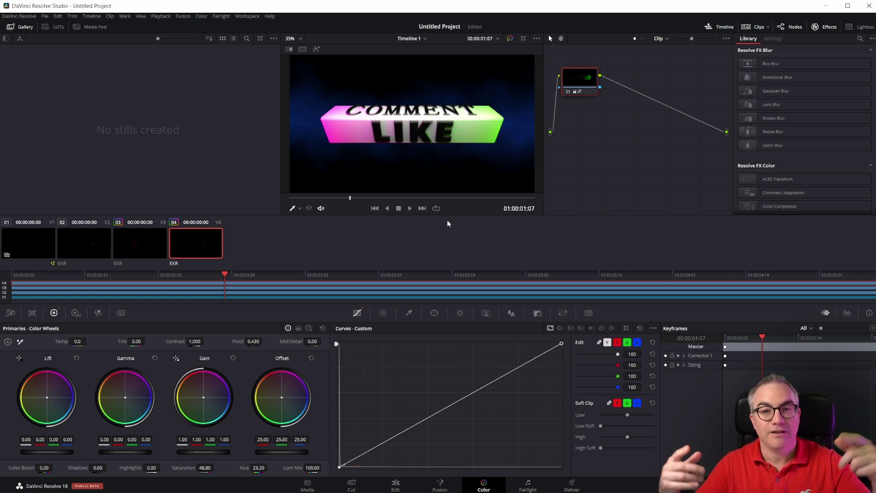
# Step: Play back the recoloured composite, then return to the Edit page and scrub the timeline
pyautogui.click(151, 231)
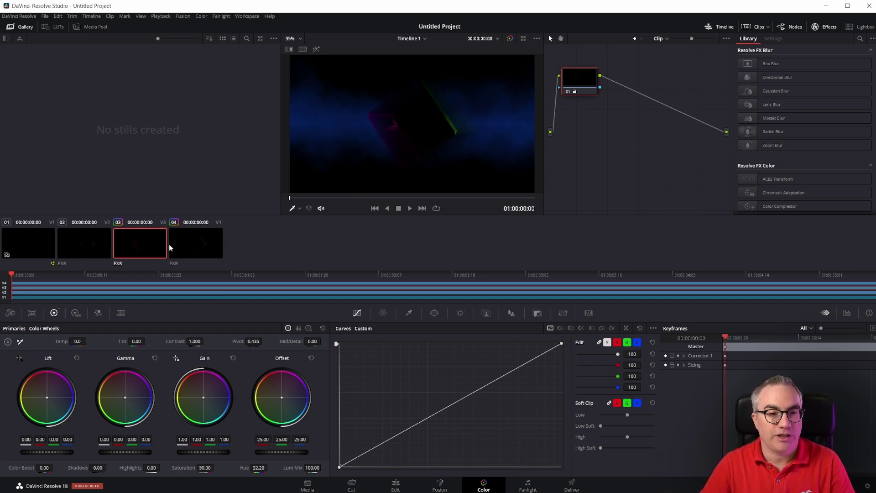
pyautogui.click(198, 248)
pyautogui.press('Up')
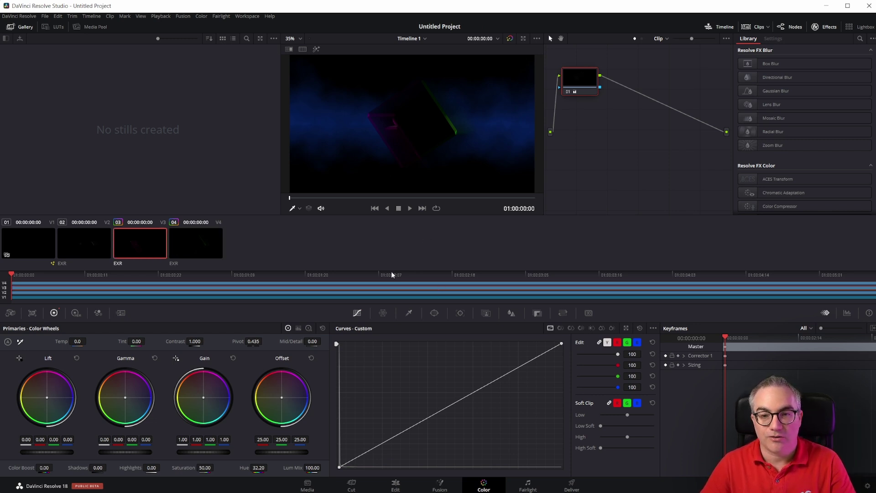
pyautogui.press('space')
pyautogui.press('space')
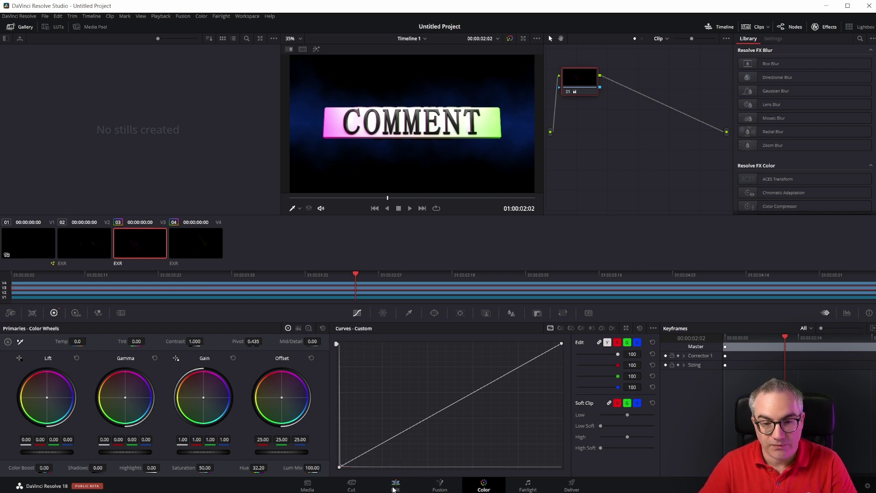
pyautogui.click(395, 485)
pyautogui.moveTo(291, 290)
pyautogui.mouseDown()
pyautogui.moveTo(267, 292)
pyautogui.moveTo(279, 295)
pyautogui.mouseUp()
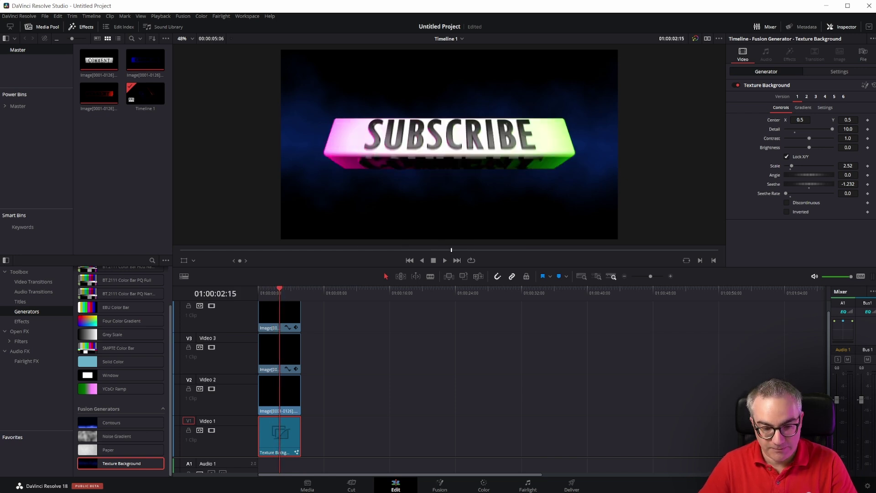
# Step: Import all 126 comp-folder EXR frames into the Media Pool
pyautogui.hotkey('alt', 'Tab')
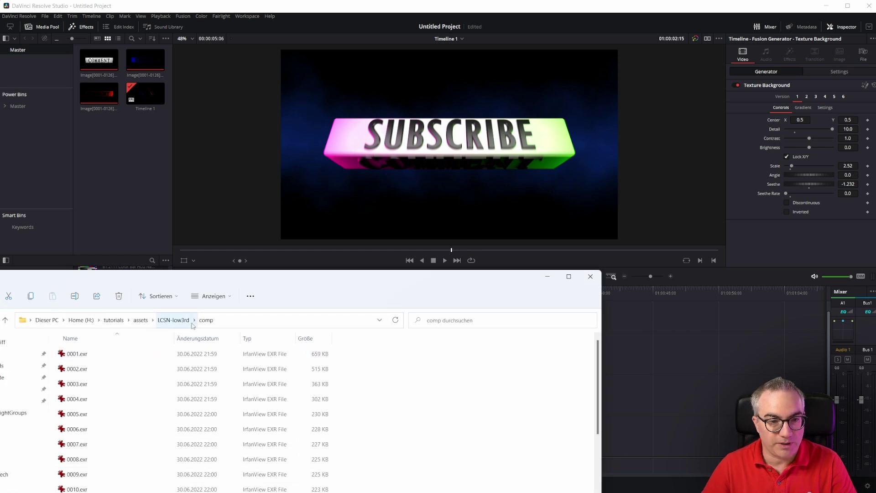
pyautogui.click(88, 355)
pyautogui.hotkey('ctrl', 'a')
pyautogui.moveTo(124, 370); pyautogui.dragTo(141, 160)
# Step: Place the comp clip on Video 2 after the light clips and extend the Texture Background beneath it
pyautogui.hotkey('alt', 'Tab')
pyautogui.moveTo(99, 60); pyautogui.dragTo(357, 434)
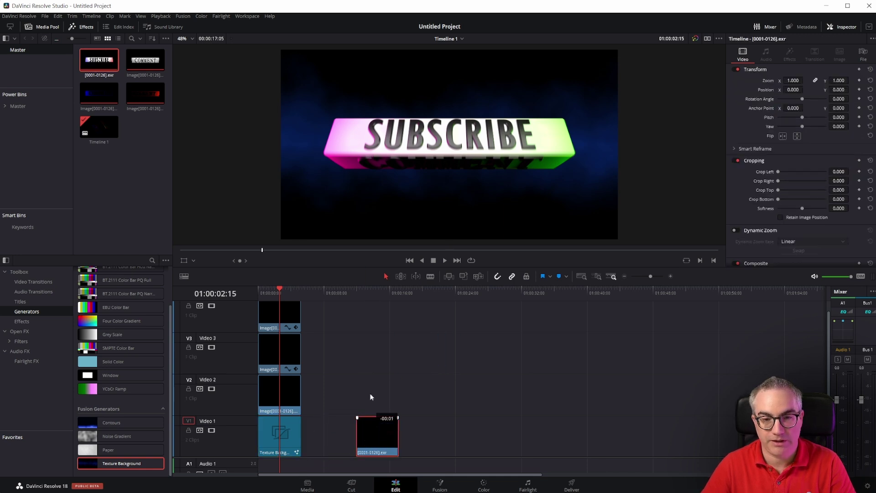
pyautogui.moveTo(371, 397); pyautogui.dragTo(370, 396)
pyautogui.moveTo(301, 437); pyautogui.dragTo(411, 436)
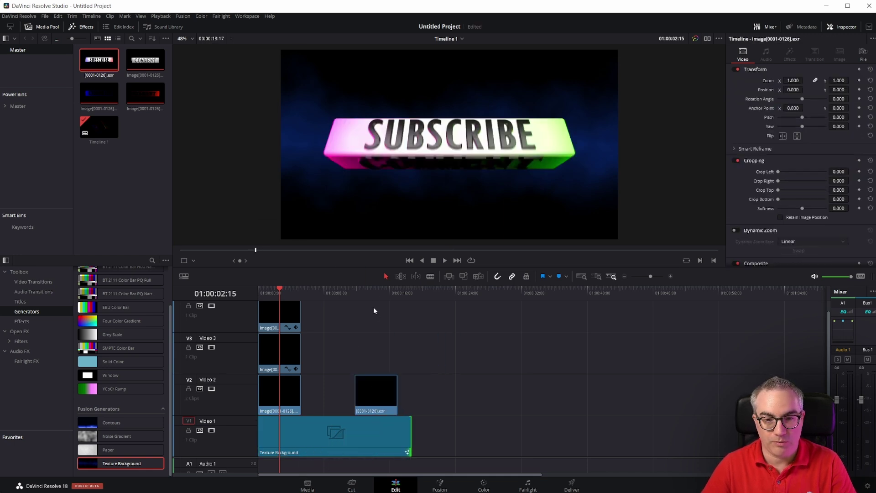
pyautogui.moveTo(373, 293); pyautogui.dragTo(376, 292)
pyautogui.click(376, 404)
# Step: Grade the comp clip on the Color page with the Hue vs Hue curve showing
pyautogui.hotkey('shift', '6')
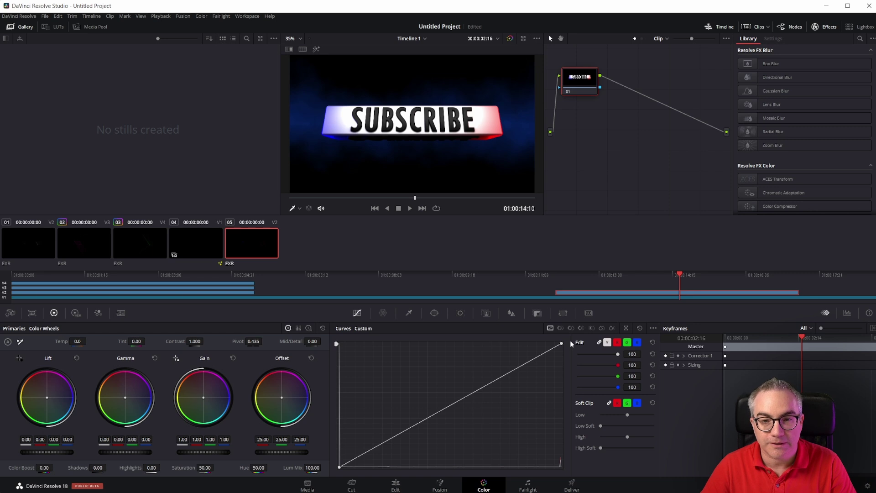
pyautogui.moveTo(354, 199)
pyautogui.mouseDown()
pyautogui.moveTo(320, 199)
pyautogui.moveTo(350, 199)
pyautogui.mouseUp()
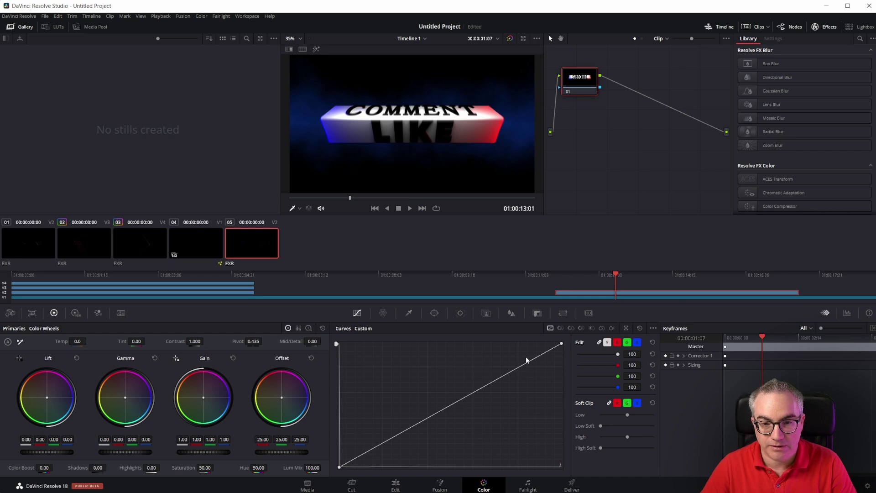
pyautogui.click(560, 328)
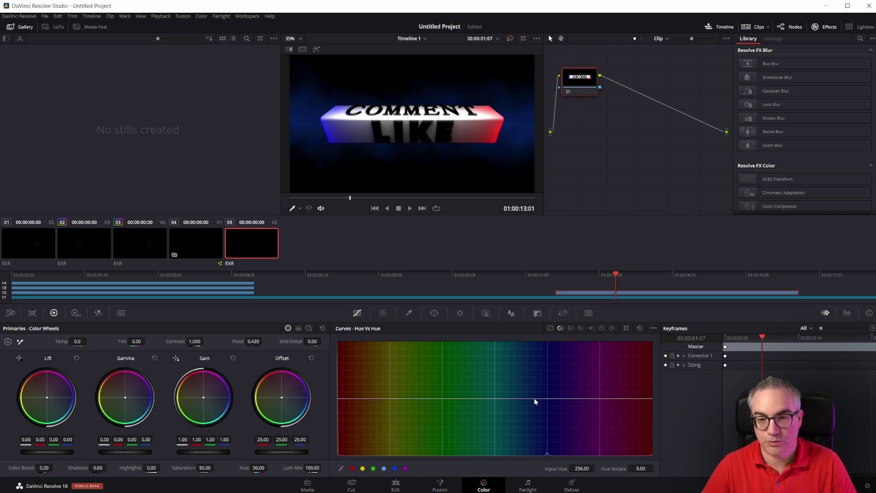
# Step: Lift the Hue vs Hue blue point (Hue Rotate 66.13 at Input Hue 264.38) and anchor both sides
pyautogui.moveTo(537, 399); pyautogui.dragTo(537, 389)
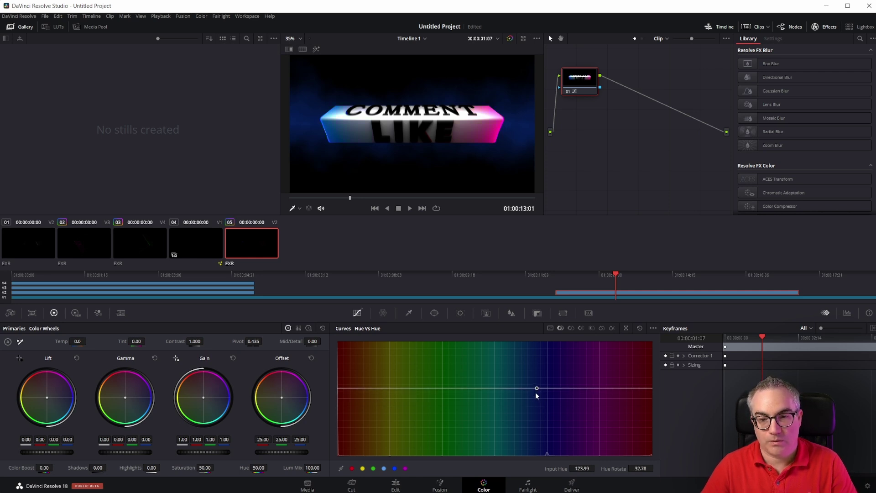
pyautogui.moveTo(402, 391); pyautogui.dragTo(515, 398)
pyautogui.moveTo(630, 390); pyautogui.dragTo(543, 348)
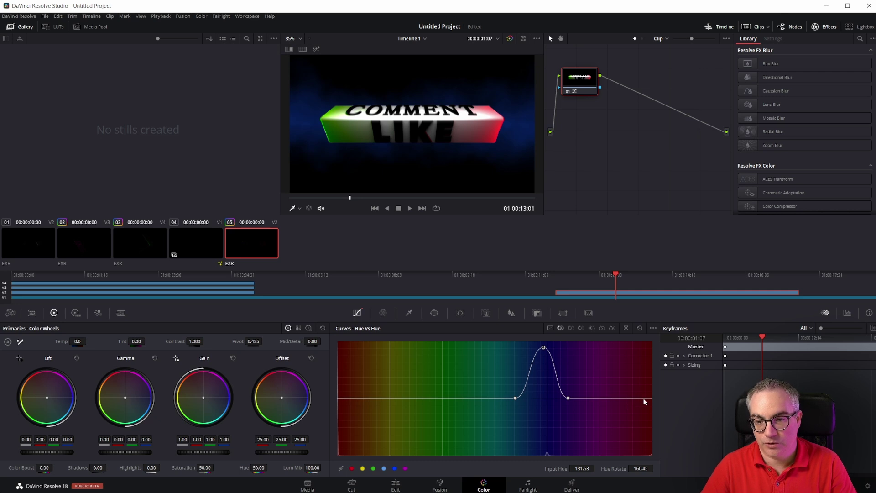
# Step: Anchor the magenta and red-orange ranges, then raise both red ends to shift reds toward pink
pyautogui.click(629, 398)
pyautogui.click(376, 400)
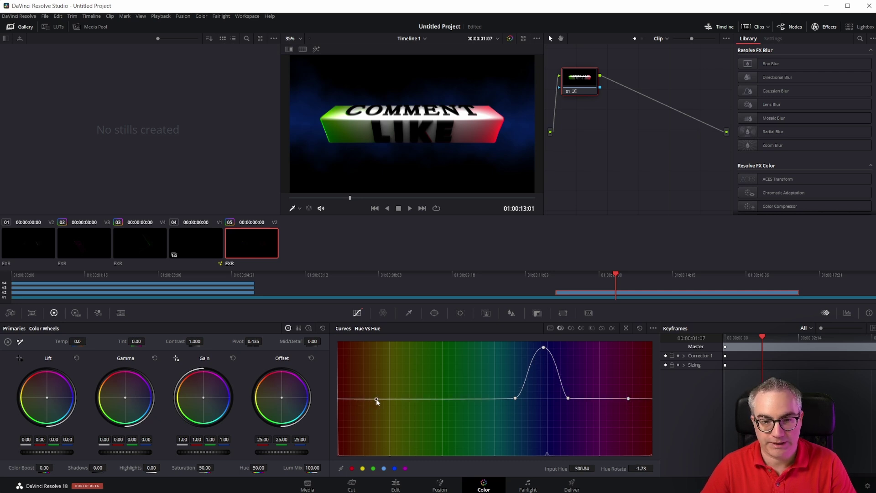
pyautogui.moveTo(652, 401)
pyautogui.mouseDown()
pyautogui.moveTo(654, 438)
pyautogui.moveTo(659, 371)
pyautogui.moveTo(660, 390)
pyautogui.mouseUp()
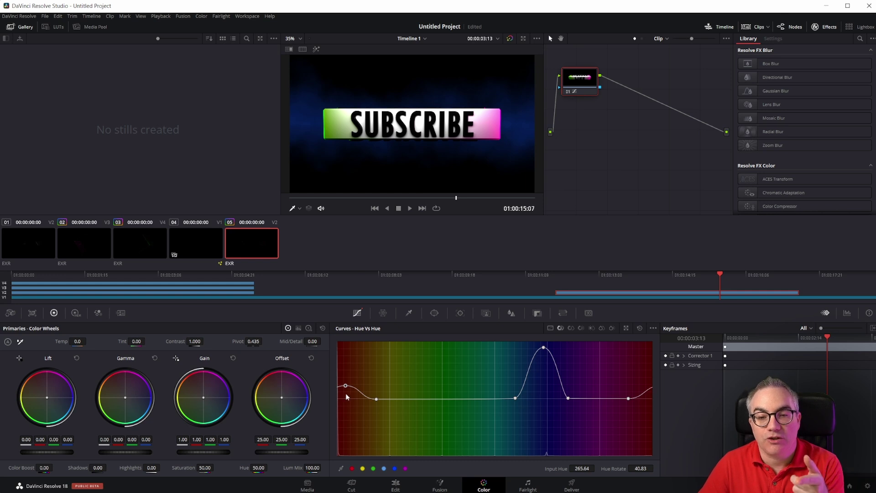
pyautogui.moveTo(346, 387)
pyautogui.mouseDown()
pyautogui.moveTo(344, 363)
pyautogui.moveTo(345, 392)
pyautogui.moveTo(344, 378)
pyautogui.mouseUp()
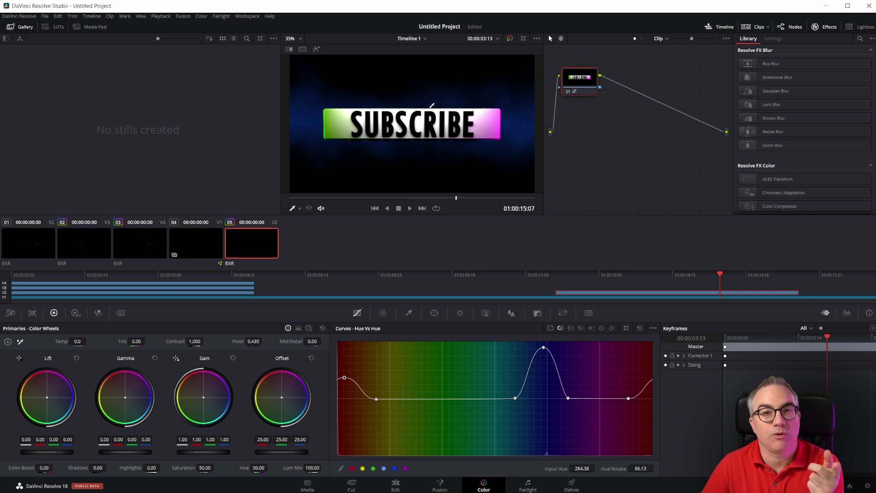